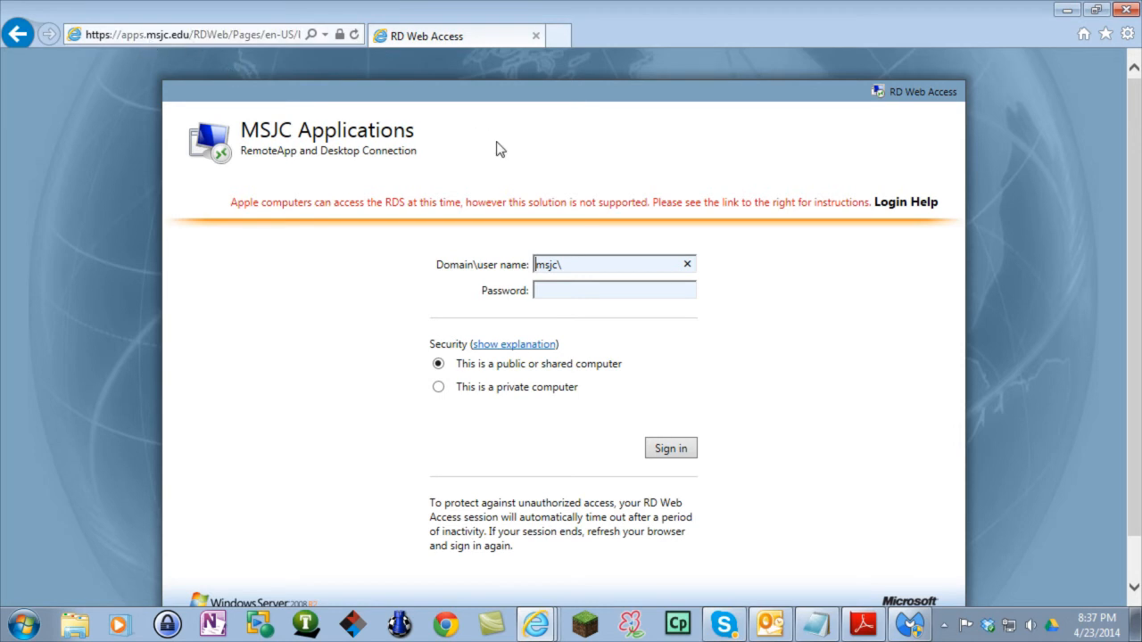
# - Sign in to the MSJC RD Web Access portal with the student's username and password
pyautogui.click(613, 264)
pyautogui.write('reams961')
pyautogui.click(597, 290)
pyautogui.write('••••••')
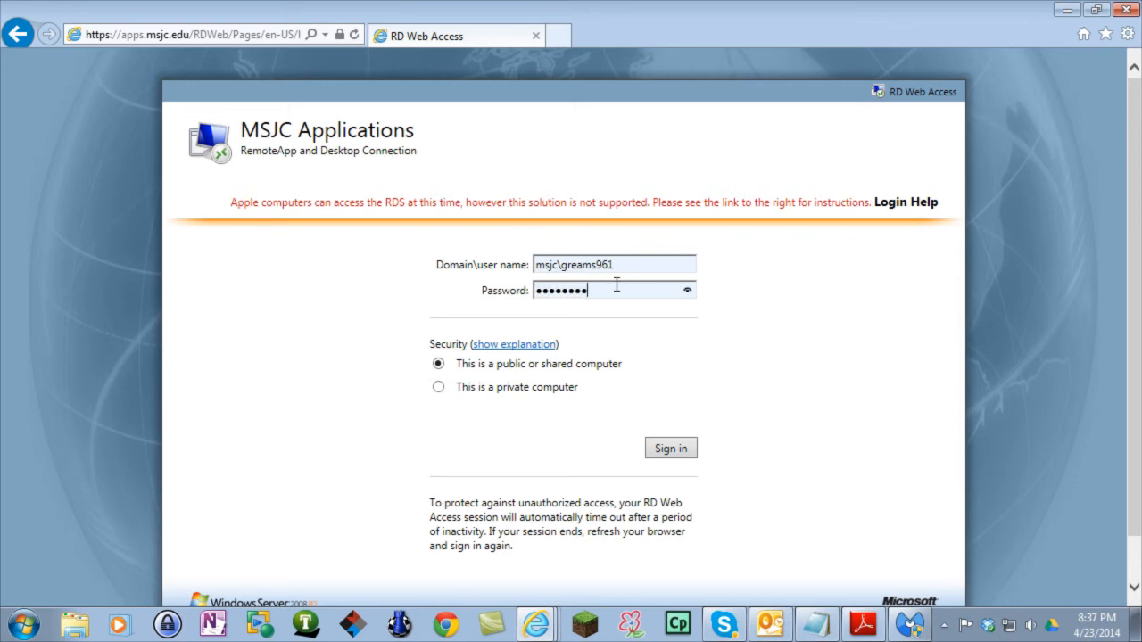
pyautogui.click(671, 448)
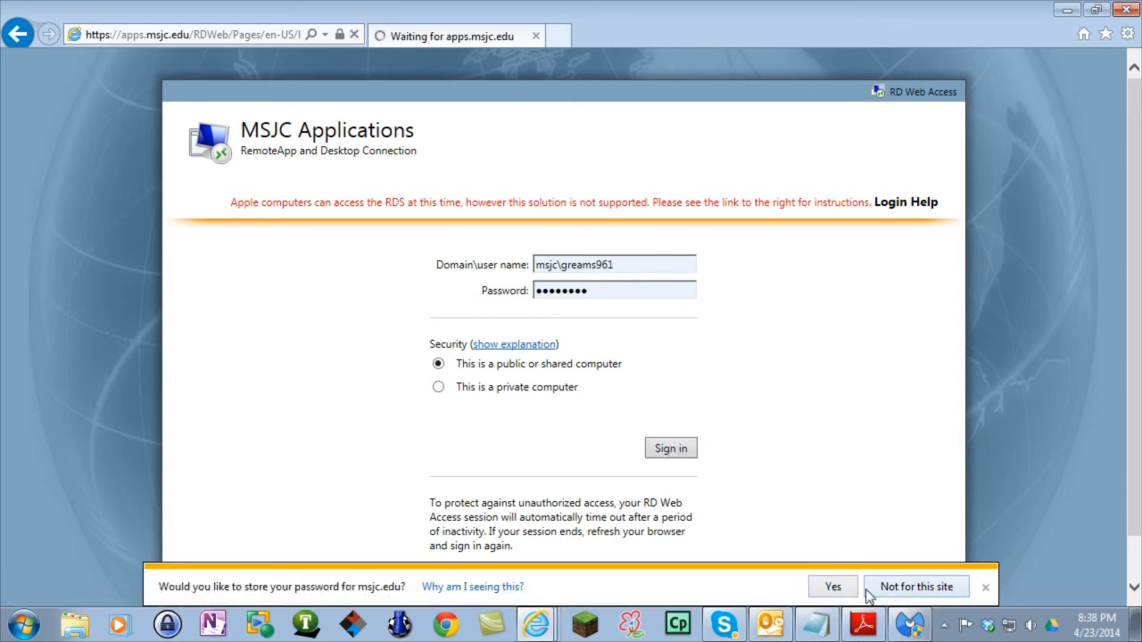
# - Decline saving the password and scroll down until the Remote Desktop app is visible
pyautogui.click(910, 593)
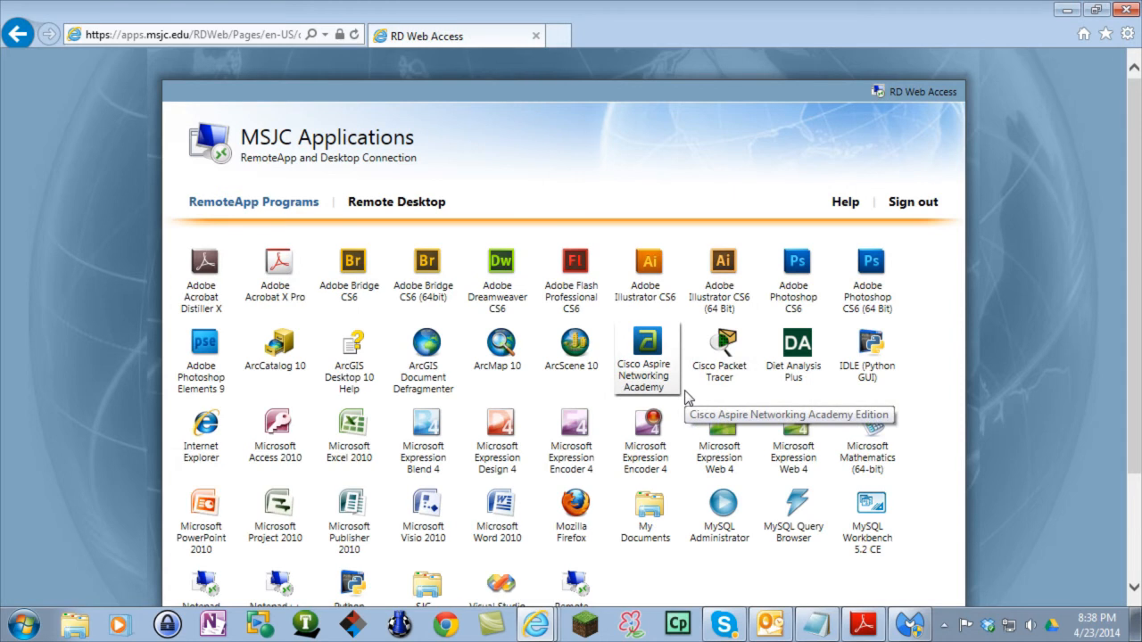
pyautogui.scroll(-1, 685, 399)
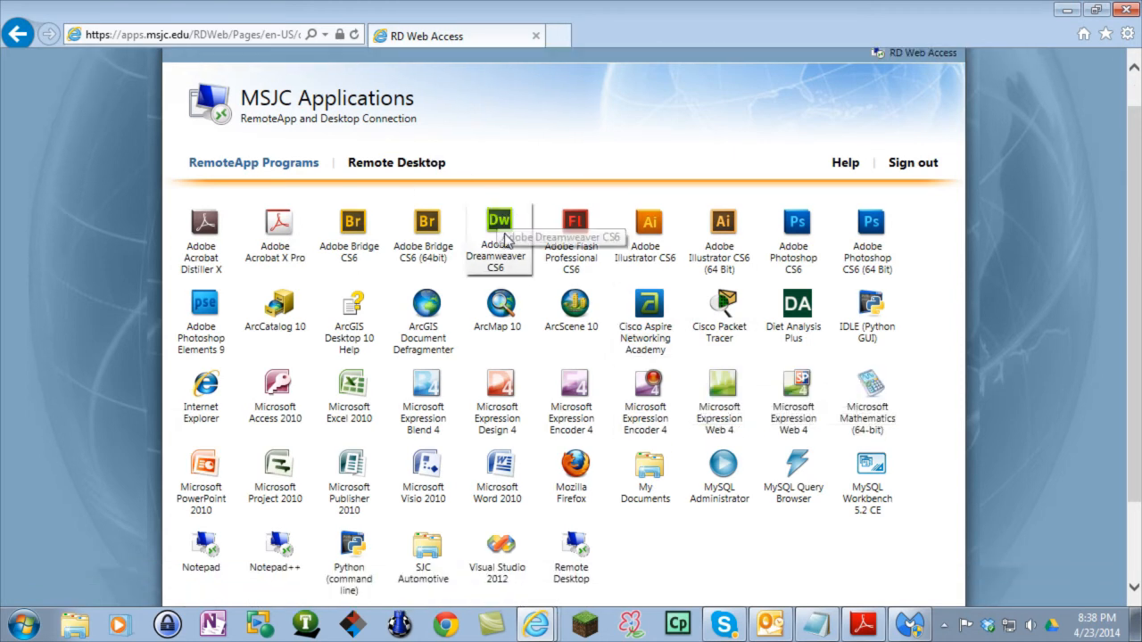
pyautogui.scroll(-1, 617, 400)
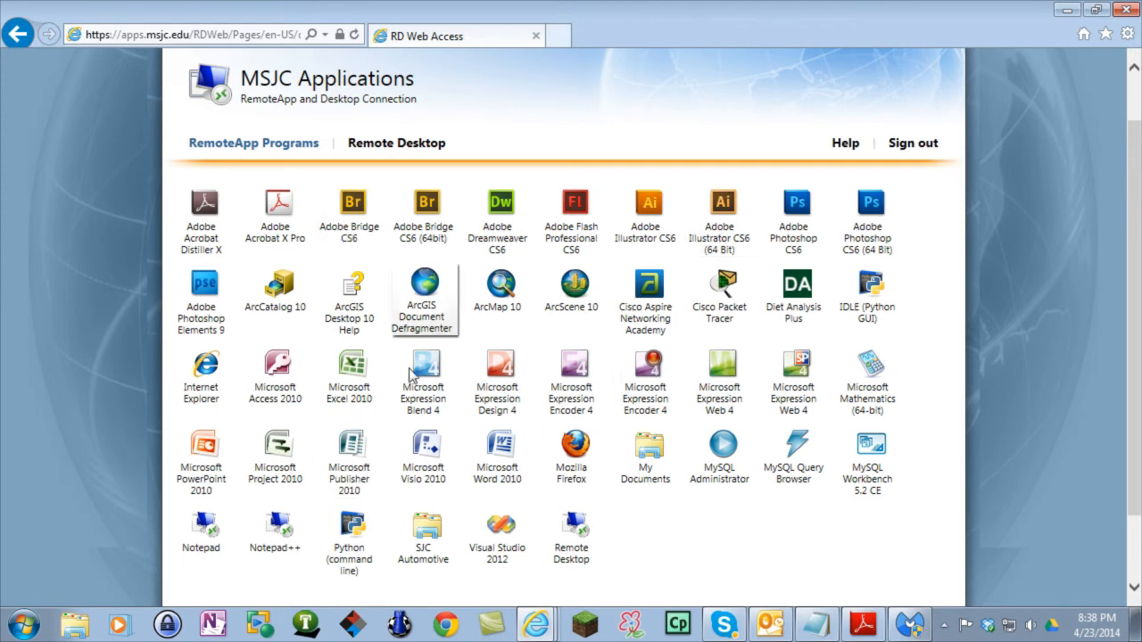
pyautogui.scroll(-1, 664, 560)
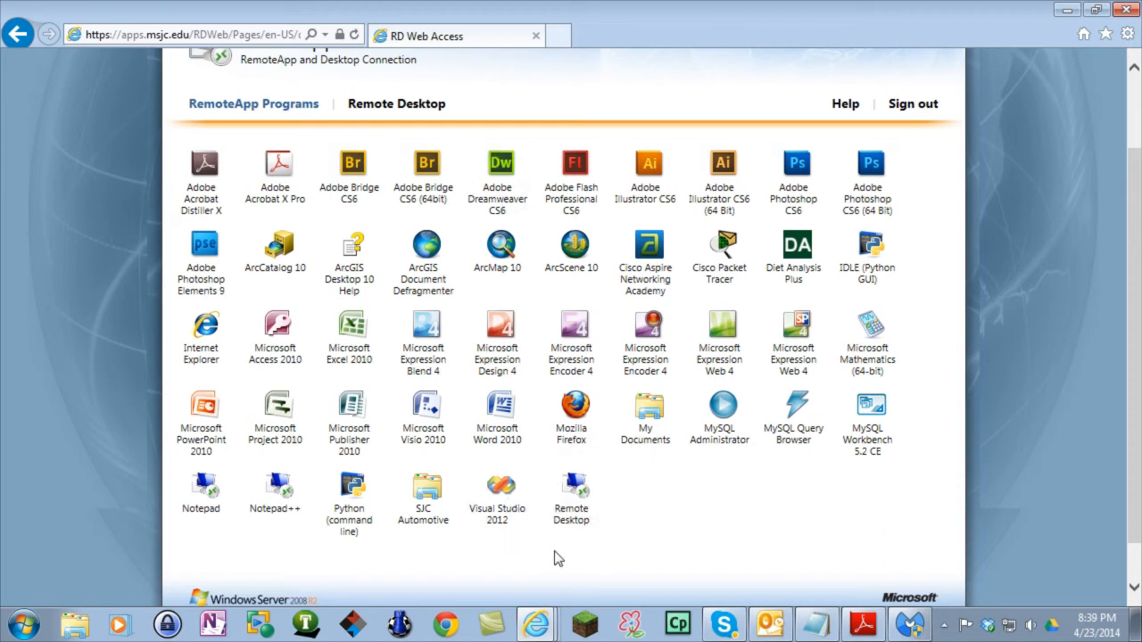
# - Start Remote Desktop, connect, and log in with the college account's user name and password
pyautogui.click(580, 501)
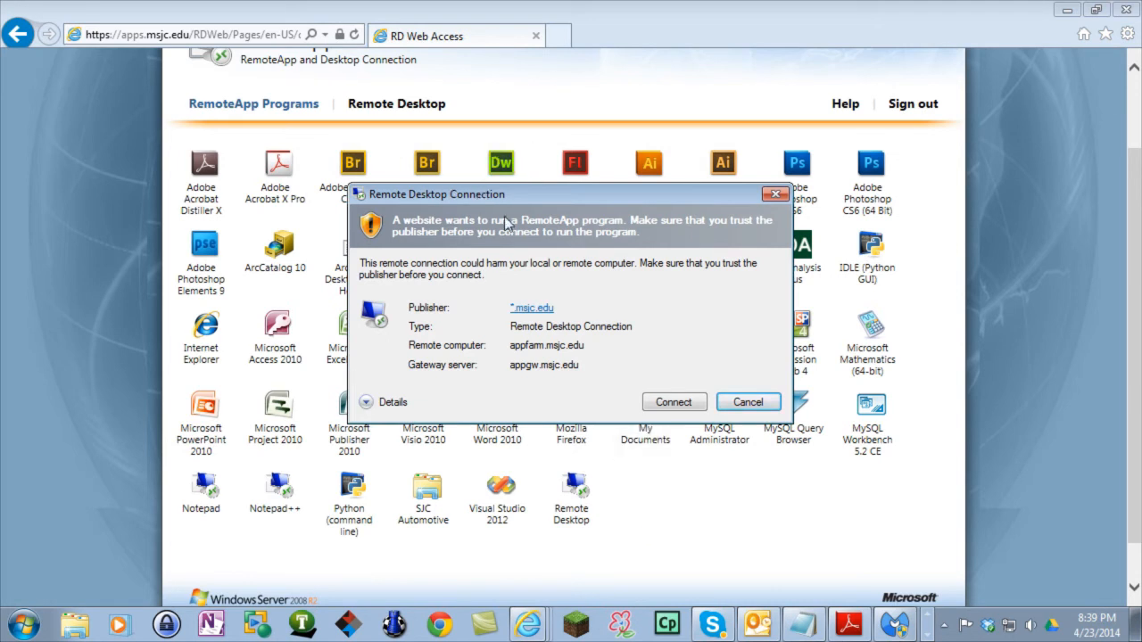
pyautogui.click(674, 403)
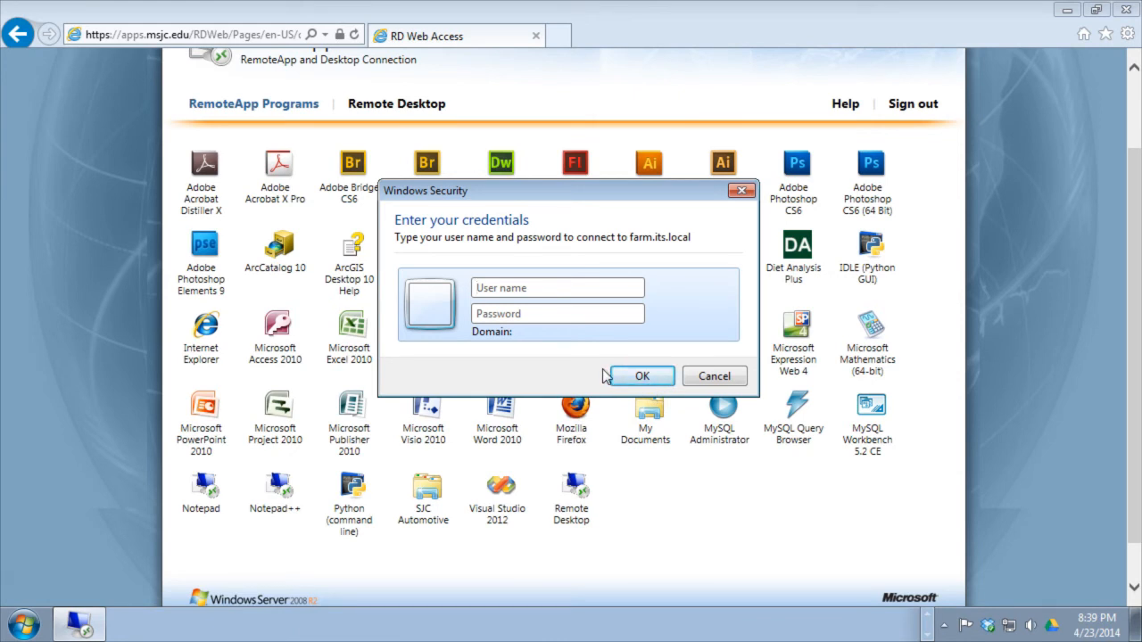
pyautogui.write('ms')
pyautogui.write('jc\\')
pyautogui.write('gream')
pyautogui.write('•••••••')
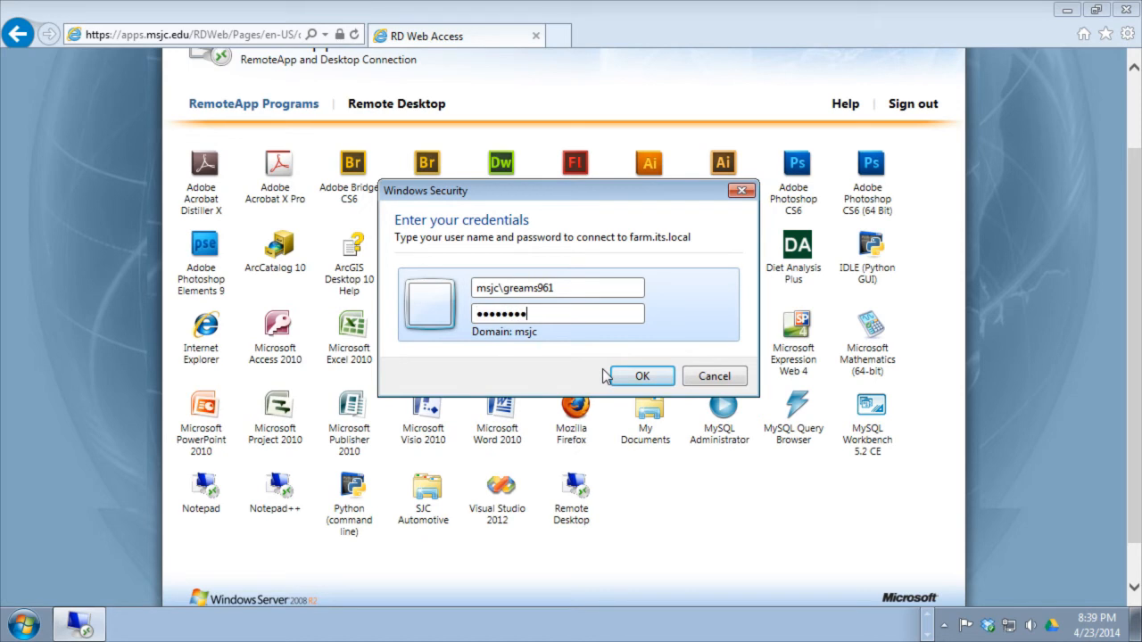
pyautogui.click(657, 377)
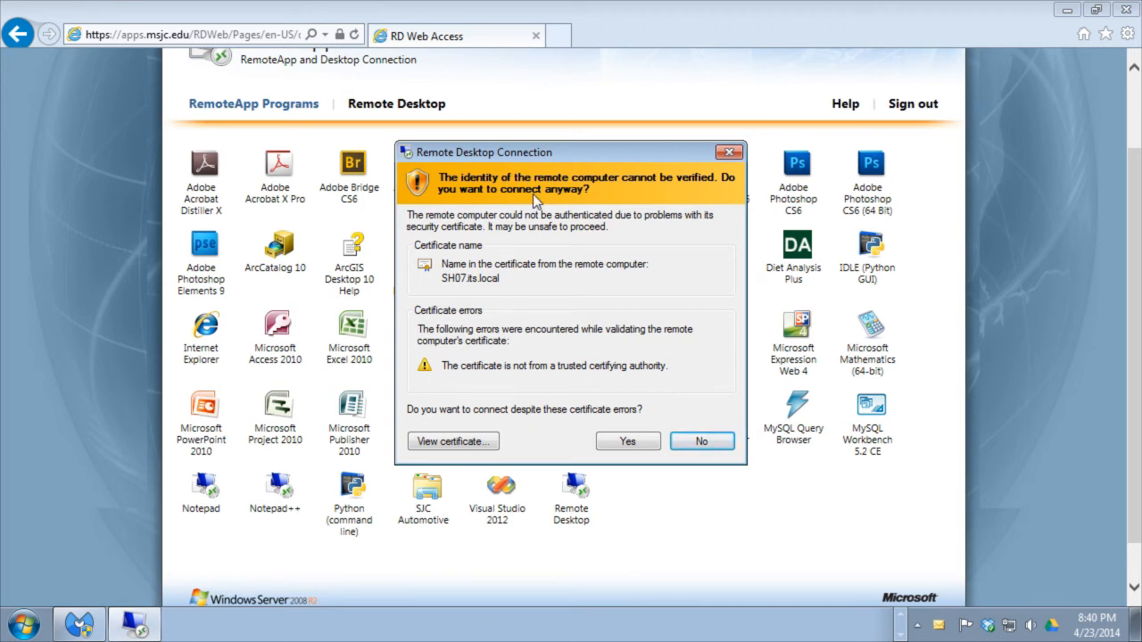
# - Accept the unverified certificate and bring the appfarm.msjc.edu session back to full screen
pyautogui.click(645, 441)
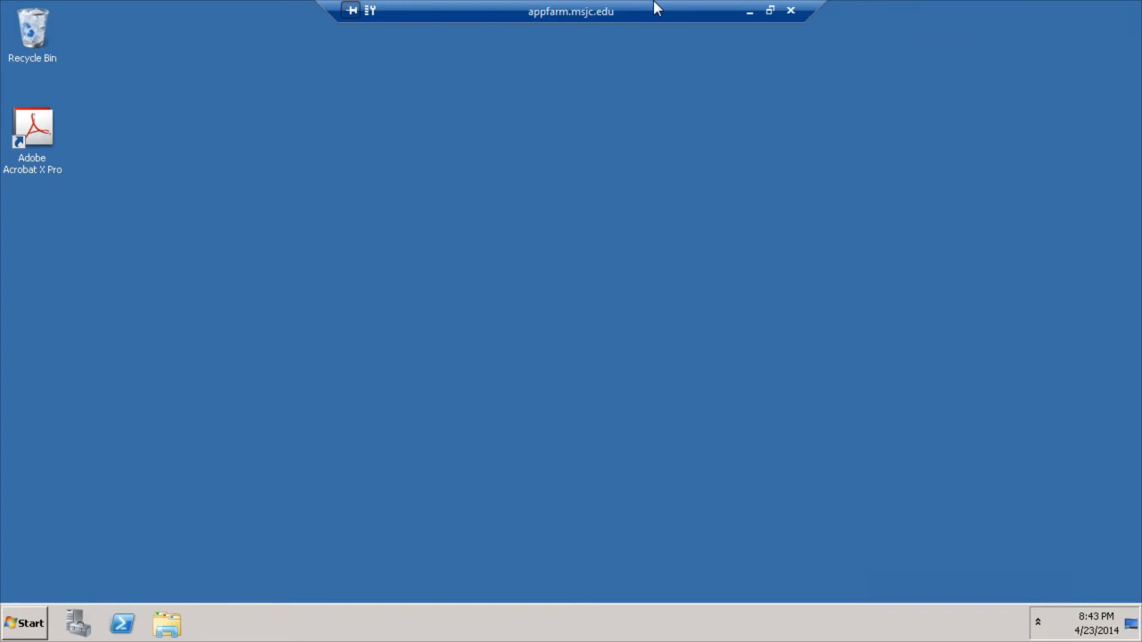
pyautogui.click(751, 12)
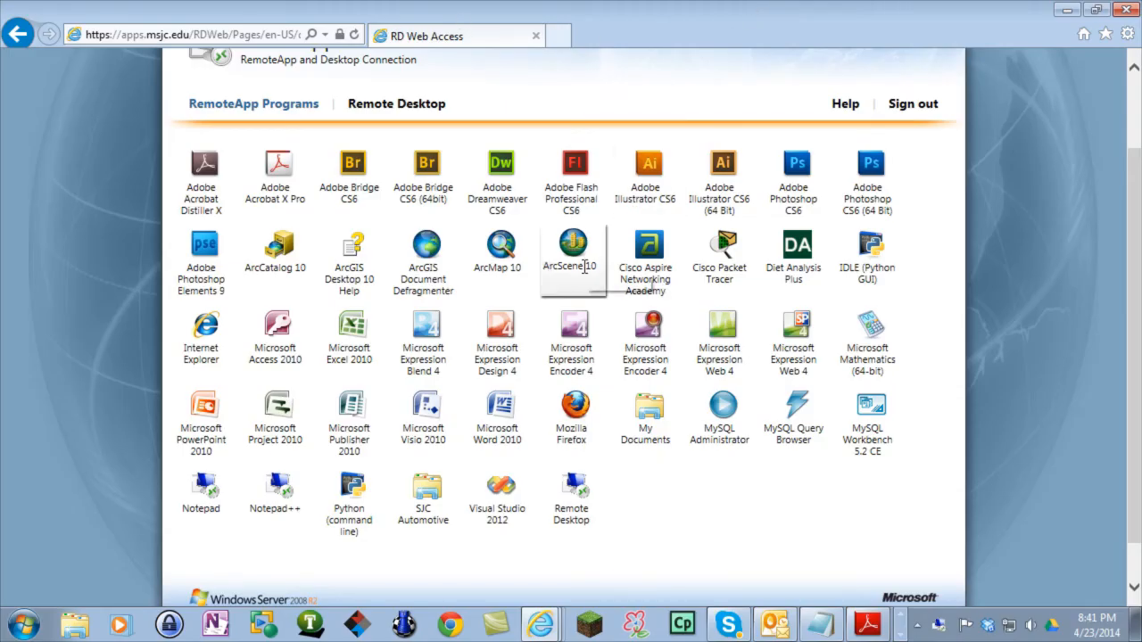
pyautogui.click(903, 634)
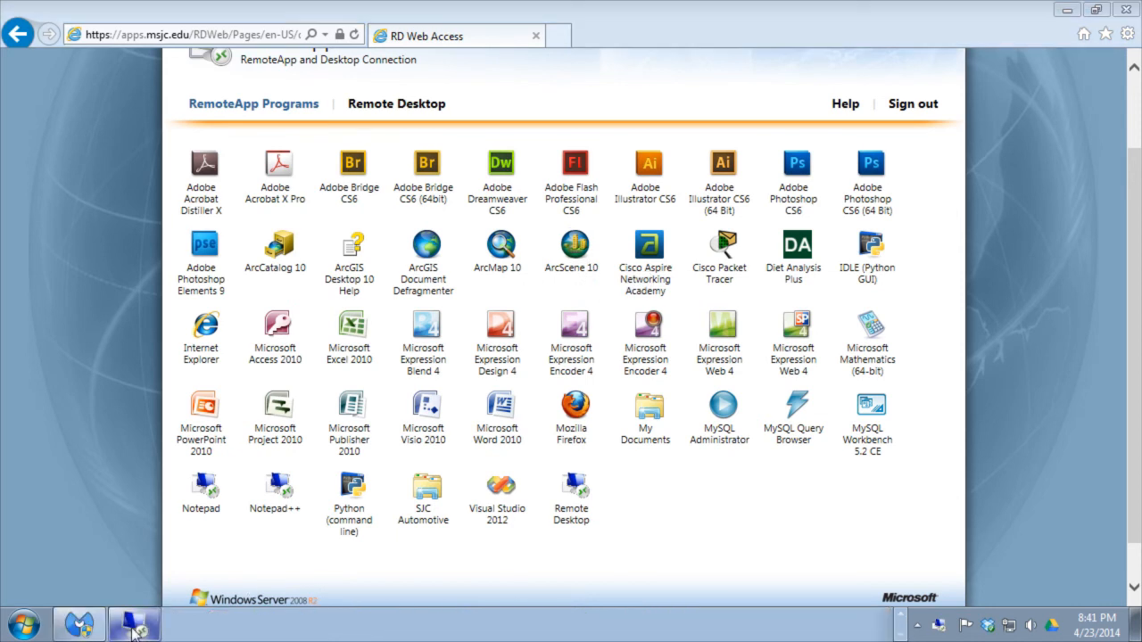
pyautogui.moveTo(135, 631)
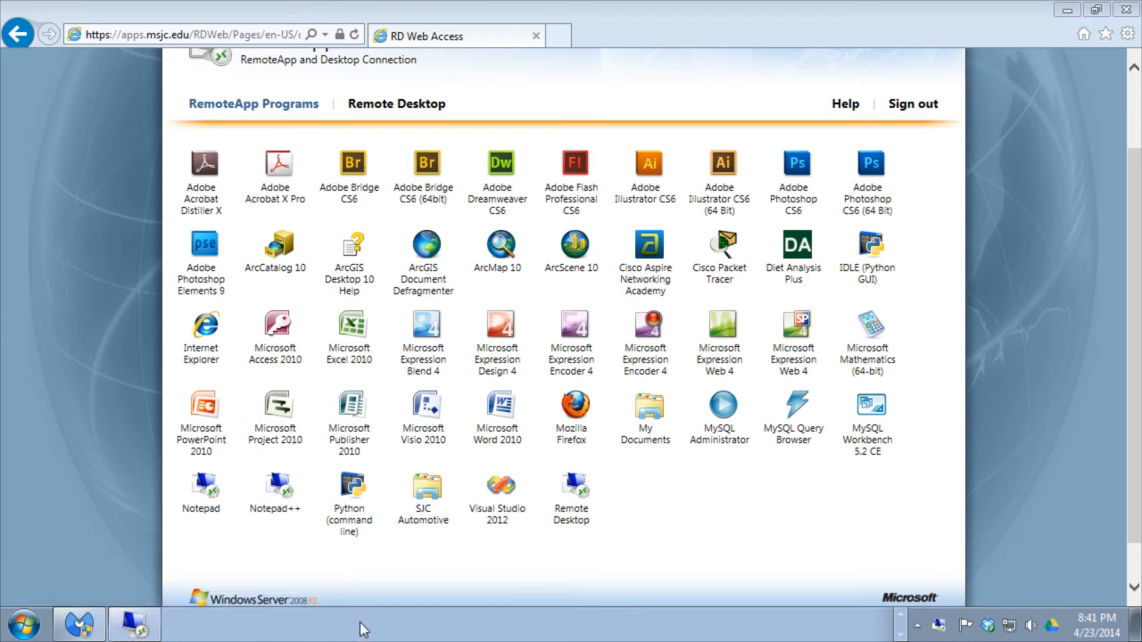
pyautogui.click(150, 629)
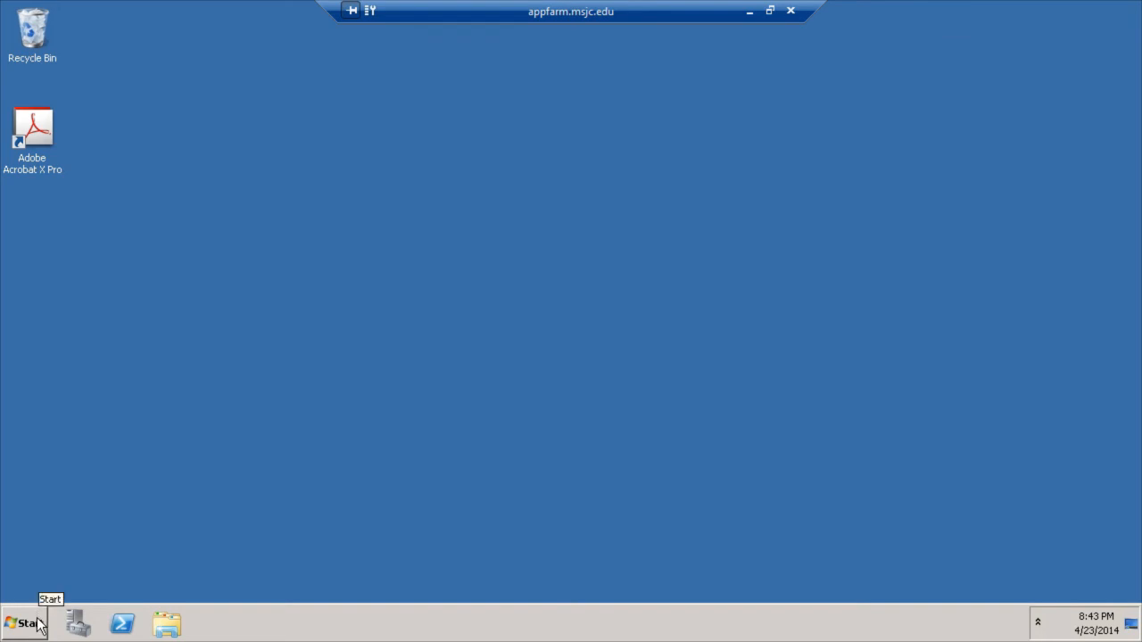
# - Launch Microsoft Visio 2010 from Start > All Programs > Microsoft Office
pyautogui.click(39, 626)
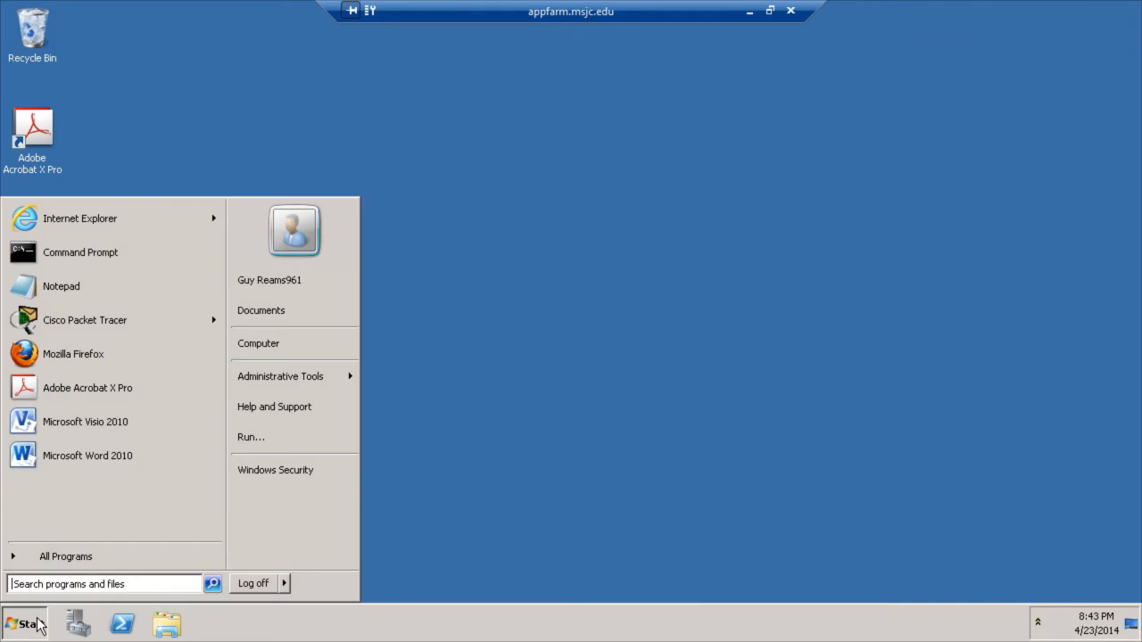
pyautogui.click(51, 562)
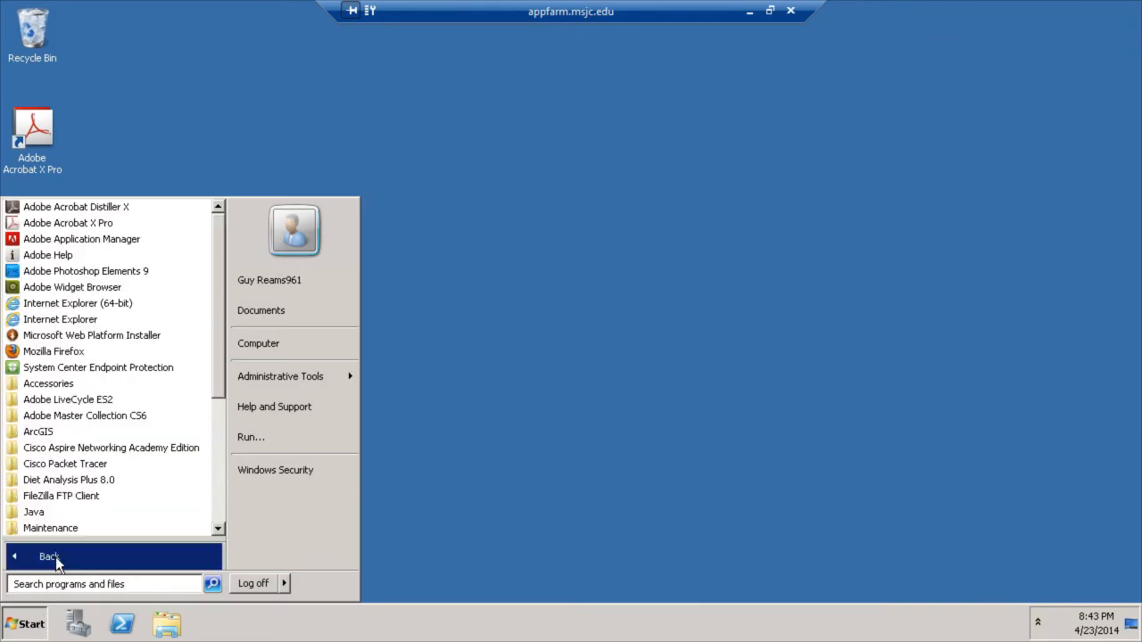
pyautogui.scroll(-5, 98, 473)
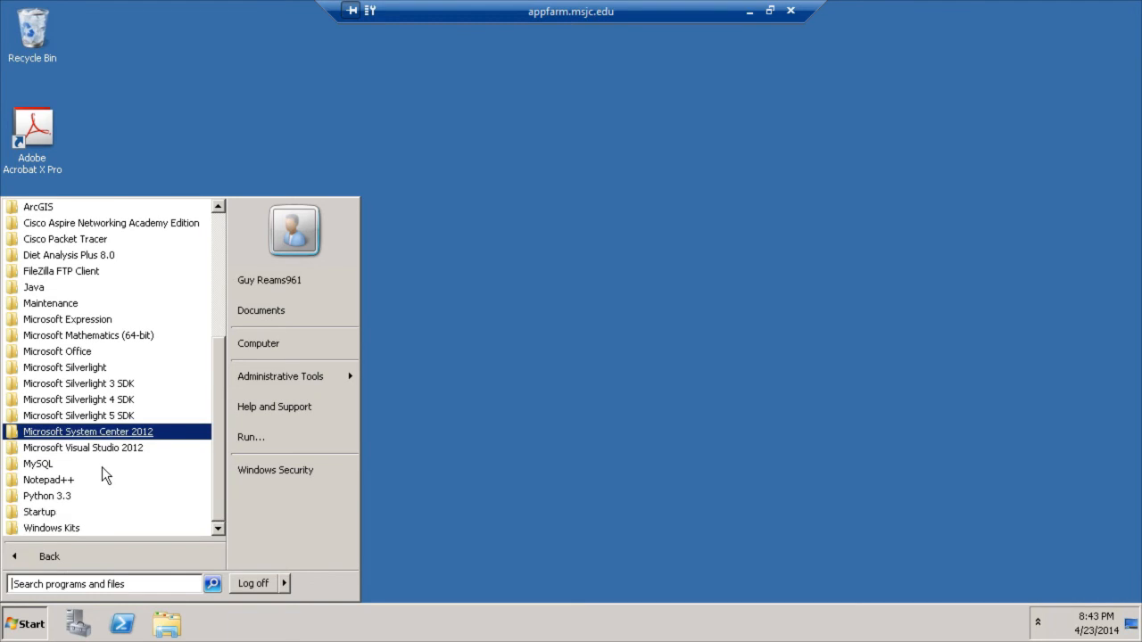
pyautogui.scroll(3, 103, 460)
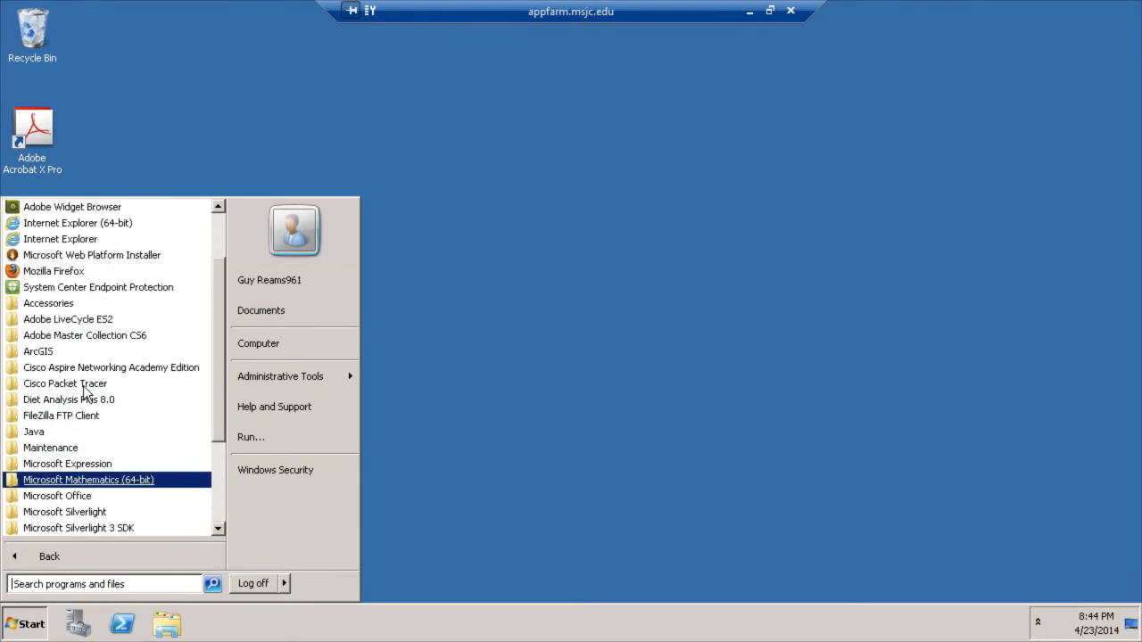
pyautogui.click(74, 498)
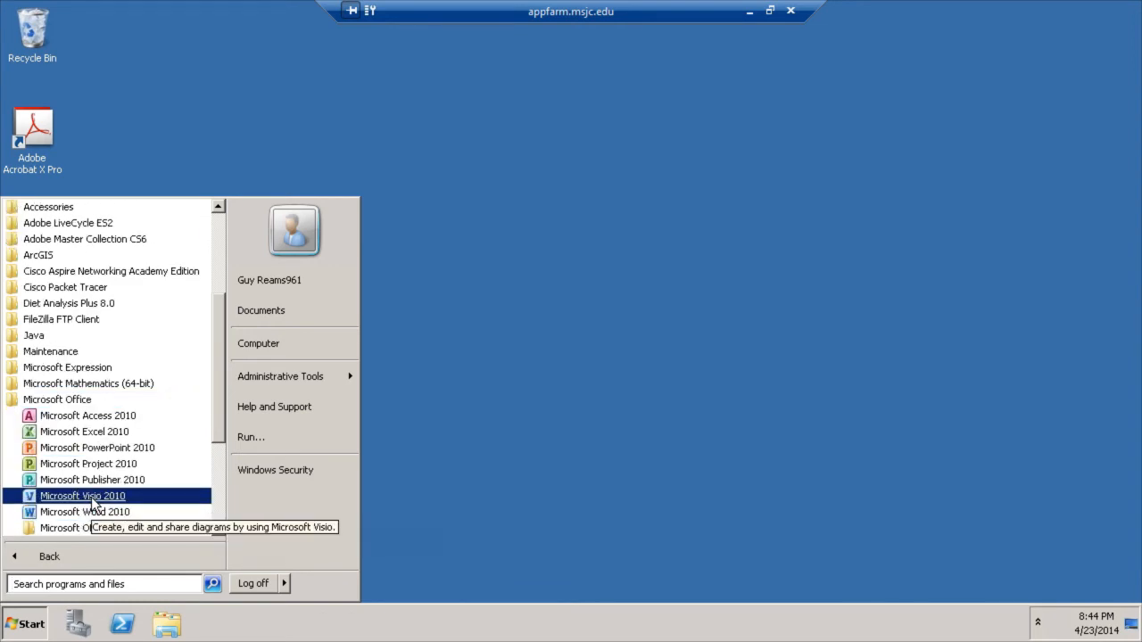
pyautogui.click(93, 500)
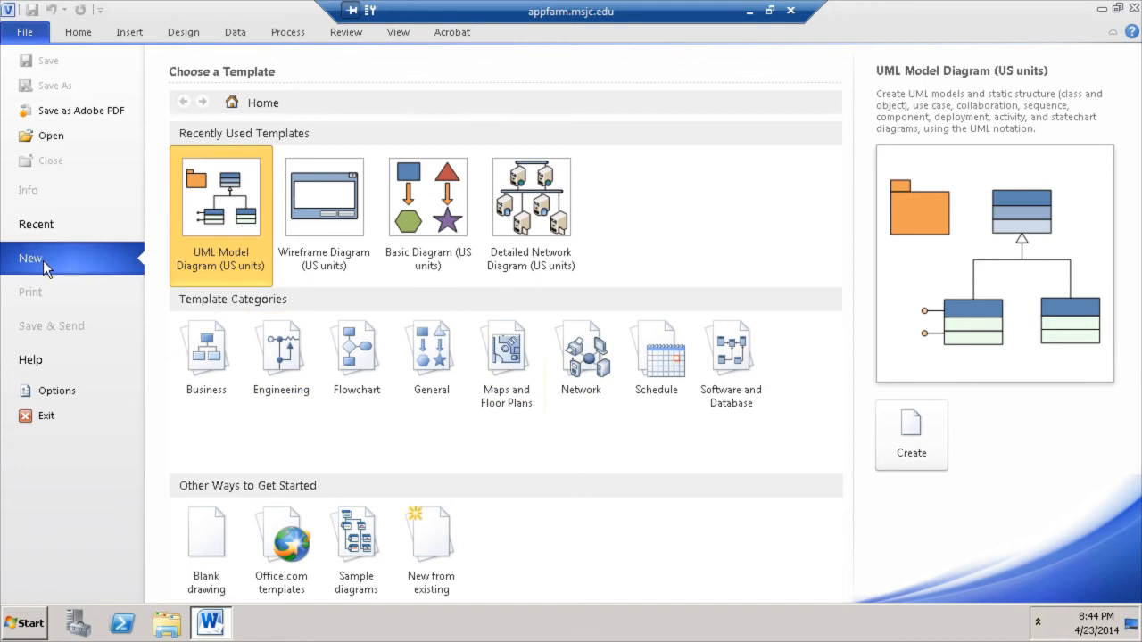
# - Create a new drawing from the Network category's Detailed Network Diagram template
pyautogui.click(584, 352)
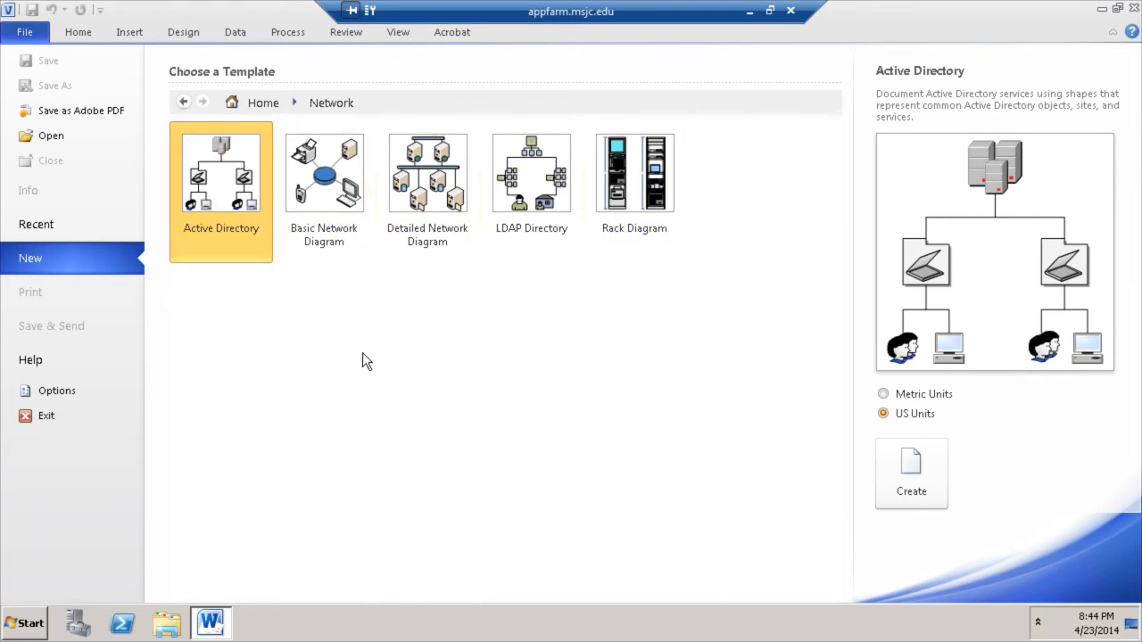
pyautogui.click(430, 203)
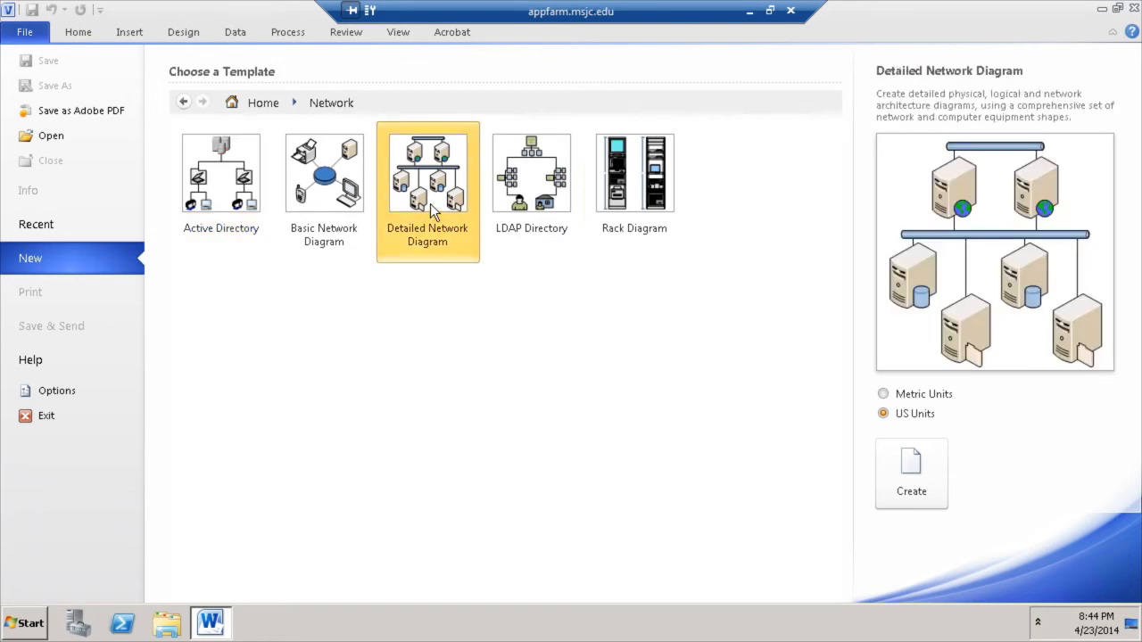
pyautogui.click(927, 492)
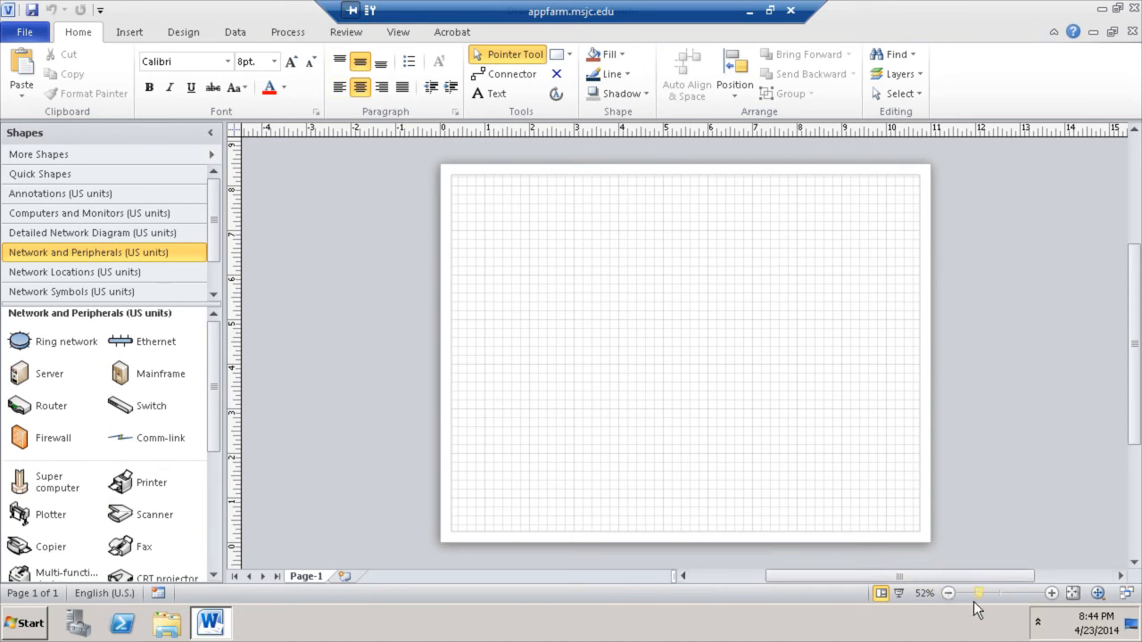
# - Zoom in and drag a Cloud from Network Locations near the page's left edge
pyautogui.click(1053, 594)
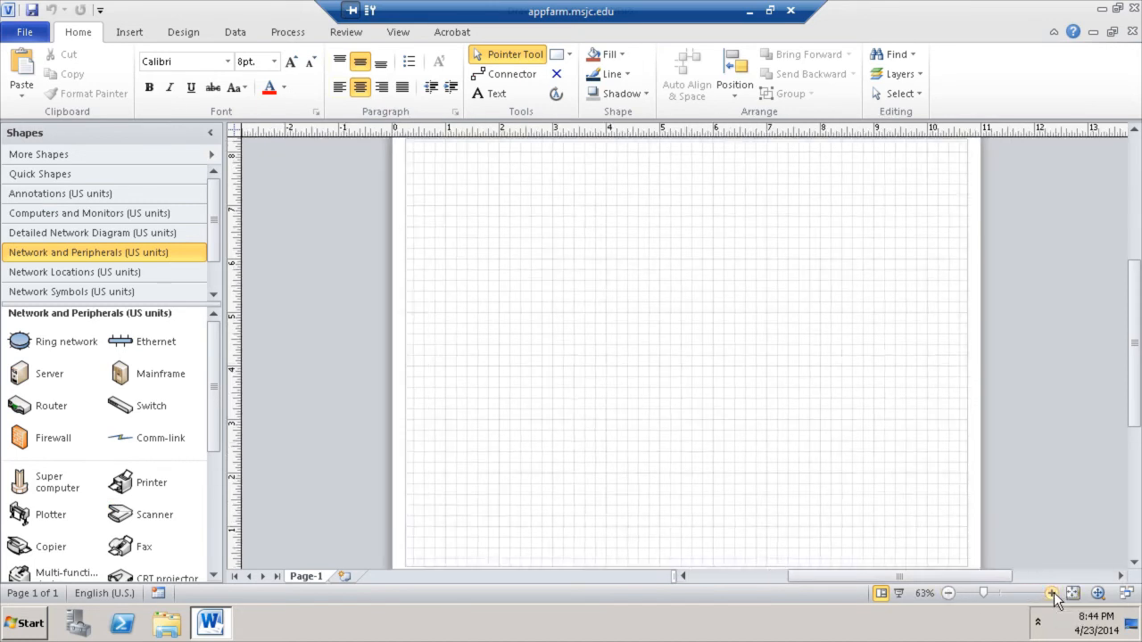
pyautogui.click(1052, 595)
pyautogui.click(1051, 596)
pyautogui.click(1050, 597)
pyautogui.moveTo(939, 578); pyautogui.dragTo(903, 585)
pyautogui.moveTo(1132, 376)
pyautogui.mouseDown()
pyautogui.moveTo(1132, 455)
pyautogui.moveTo(1137, 248)
pyautogui.moveTo(1135, 362)
pyautogui.mouseUp()
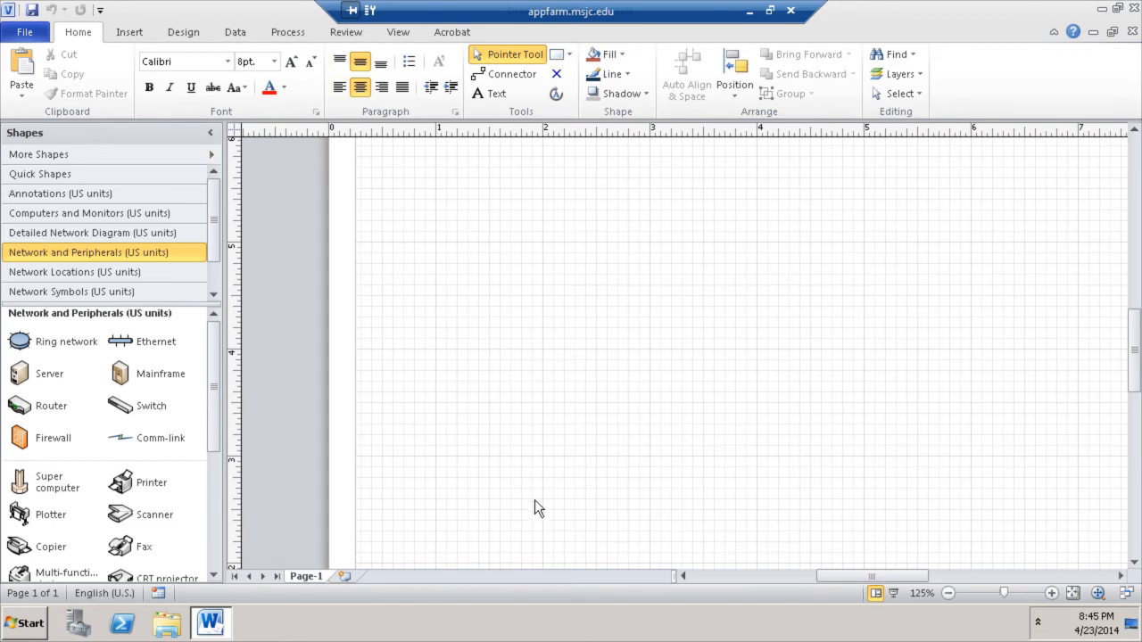
pyautogui.moveTo(219, 344)
pyautogui.mouseDown()
pyautogui.moveTo(223, 495)
pyautogui.moveTo(217, 323)
pyautogui.mouseUp()
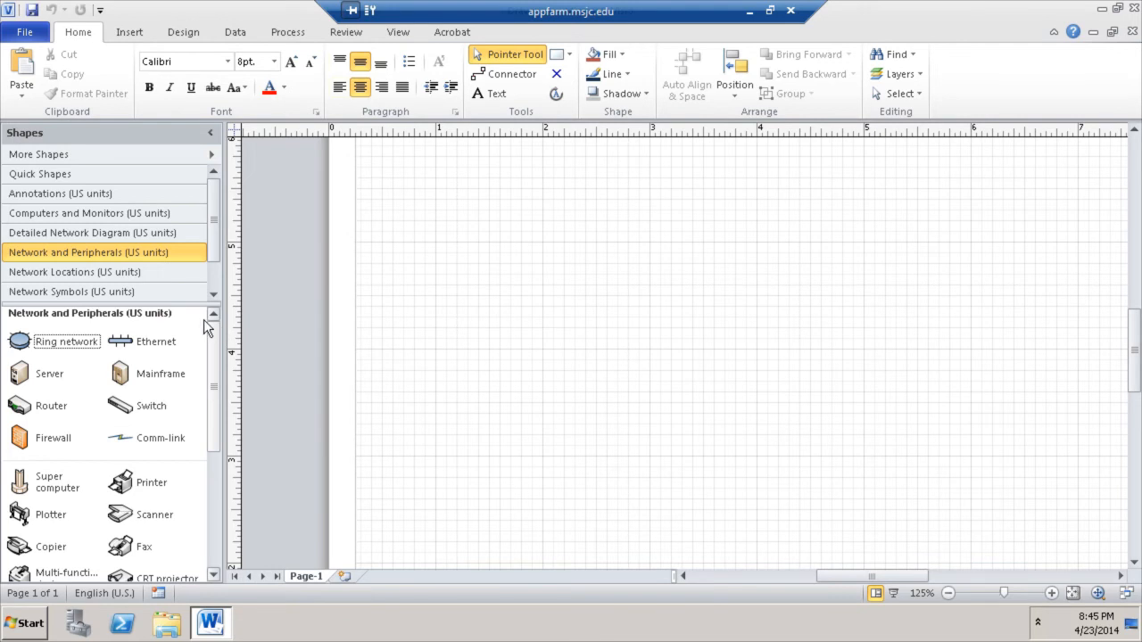
pyautogui.click(80, 296)
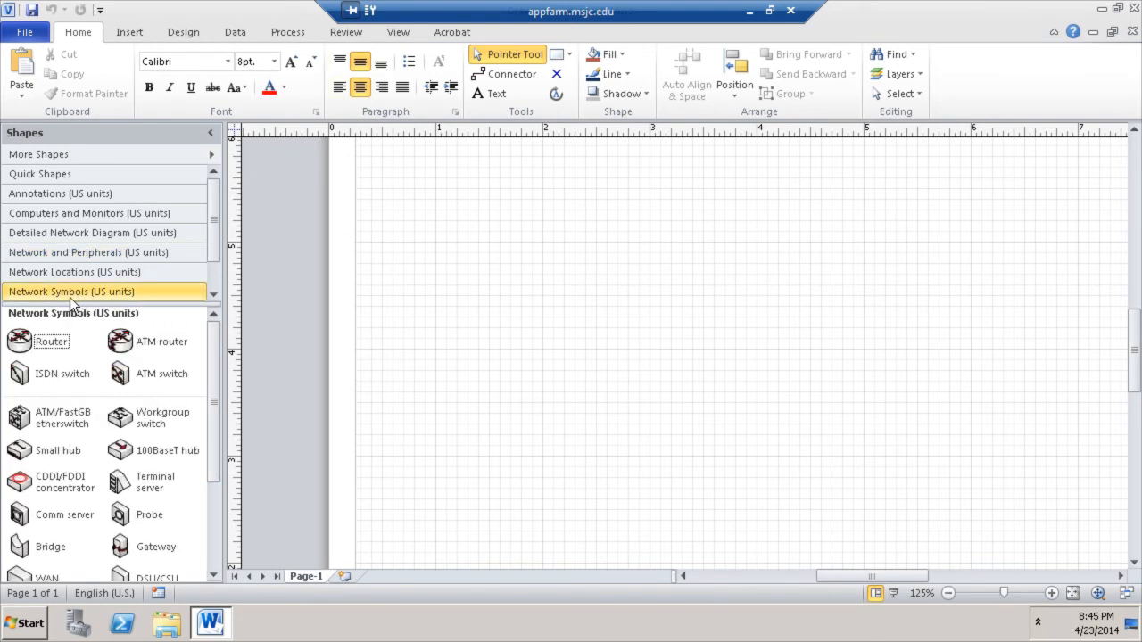
pyautogui.moveTo(219, 373); pyautogui.dragTo(217, 321)
pyautogui.click(120, 276)
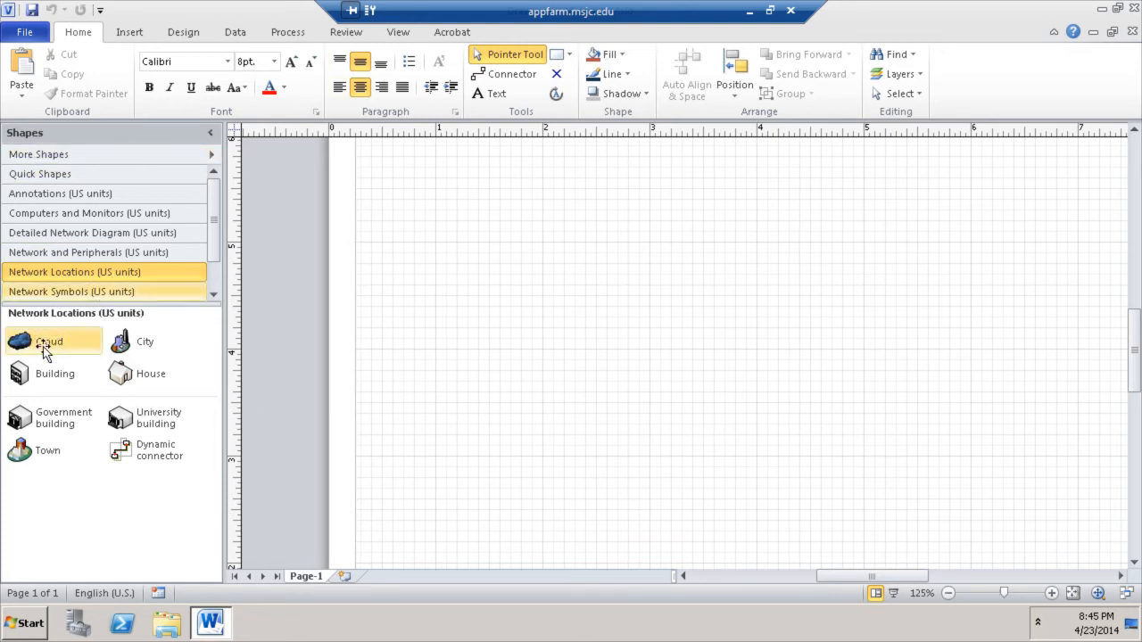
pyautogui.moveTo(23, 344); pyautogui.dragTo(465, 359)
# - Type the label INTERNET into the cloud shape
pyautogui.click(694, 414)
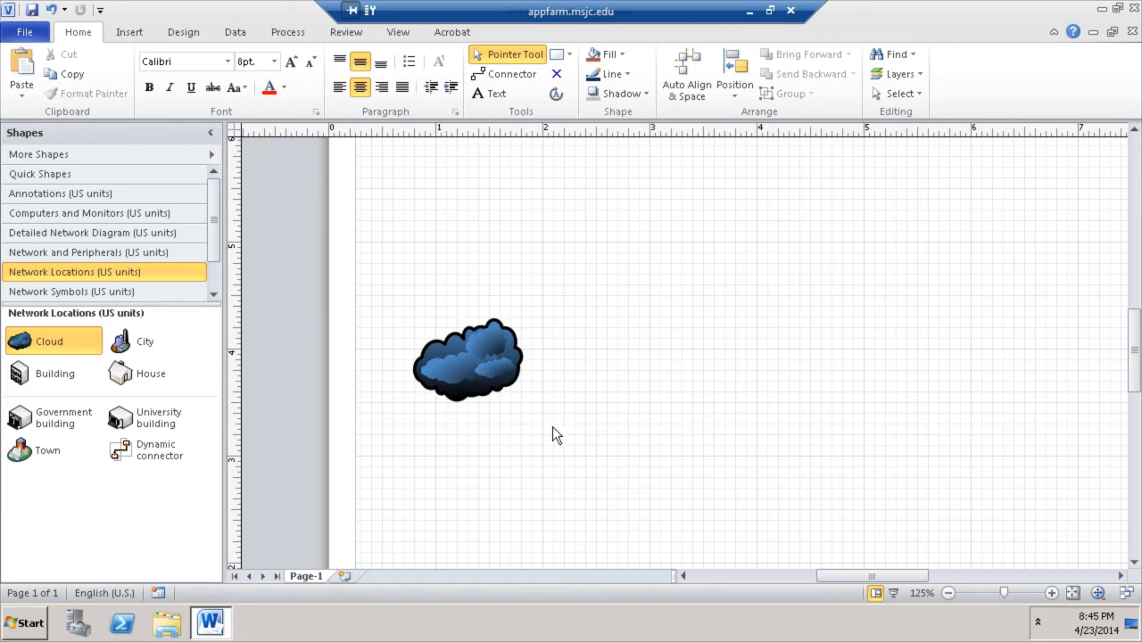
pyautogui.click(512, 386)
pyautogui.doubleClick(493, 367)
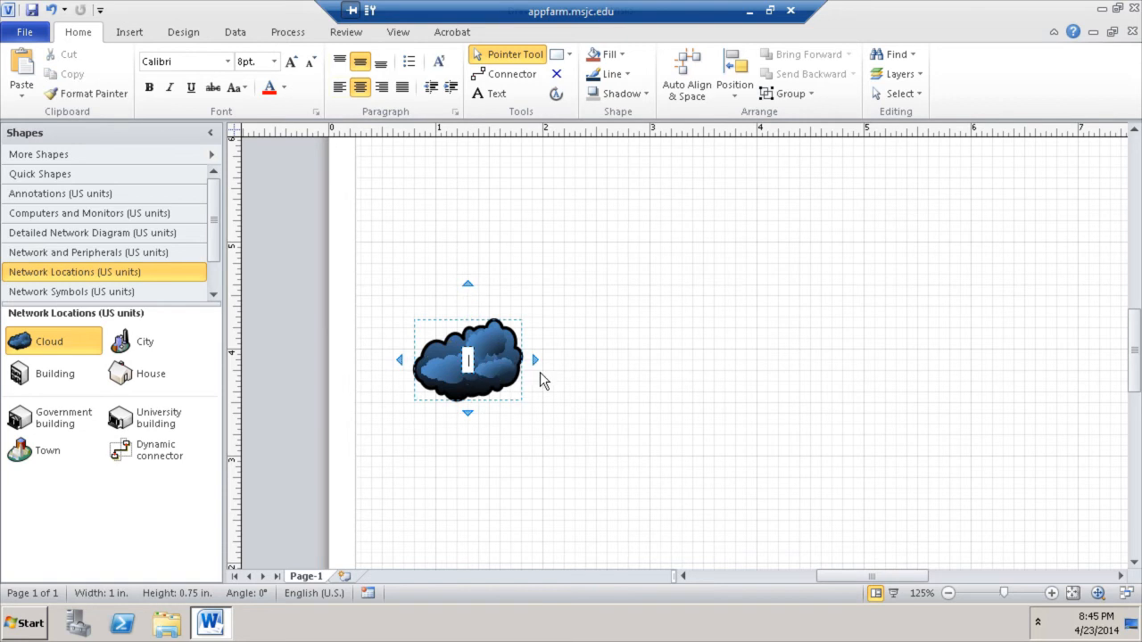
pyautogui.write('INTERNET')
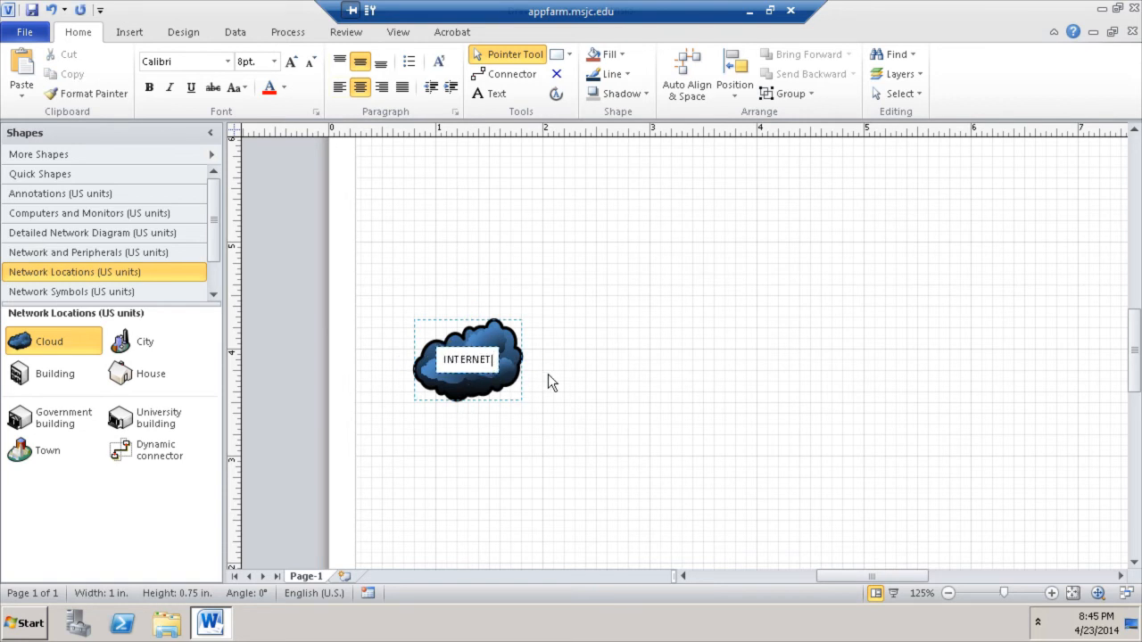
pyautogui.click(549, 375)
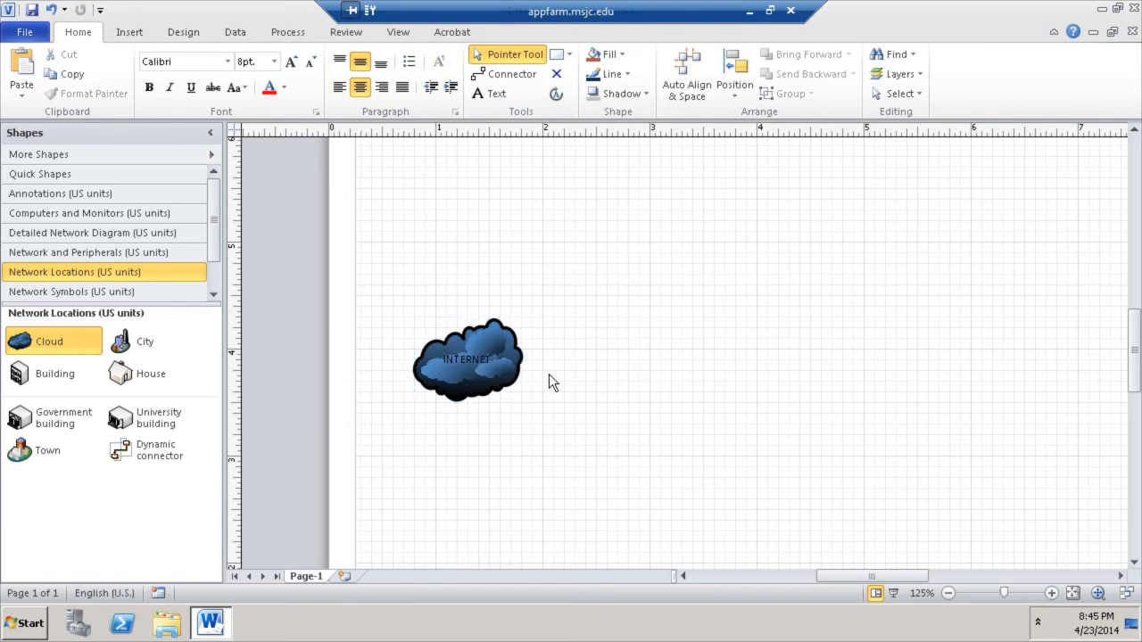
# - Format the INTERNET label as white, bold text with an enlarged font size
pyautogui.click(463, 366)
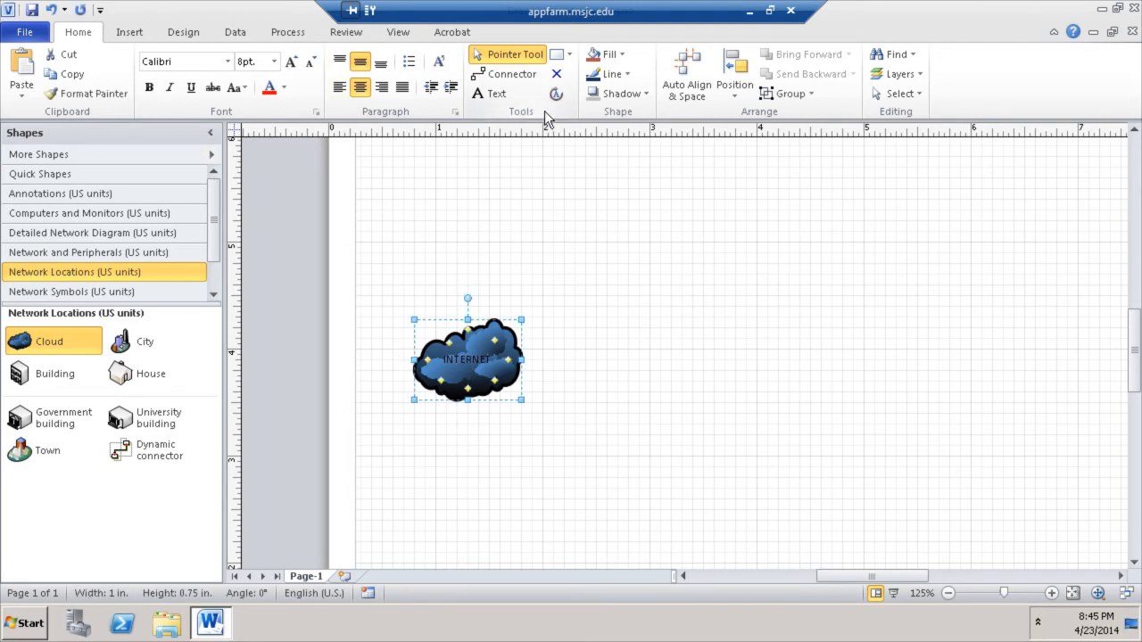
pyautogui.click(284, 89)
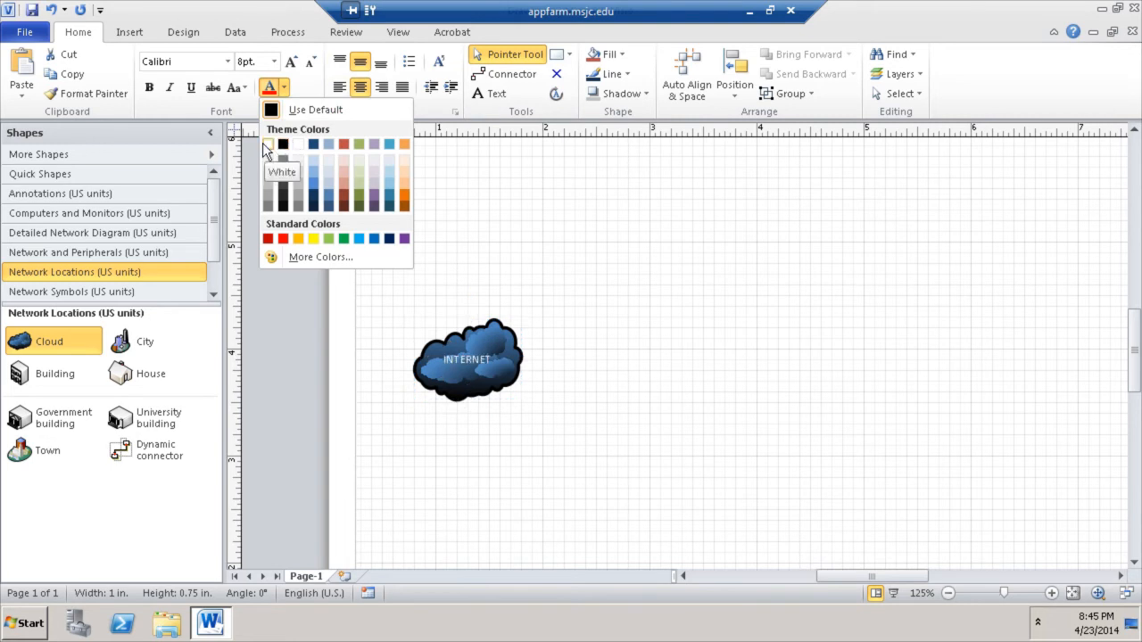
pyautogui.click(267, 146)
pyautogui.click(150, 87)
pyautogui.click(294, 66)
pyautogui.click(293, 66)
pyautogui.click(621, 269)
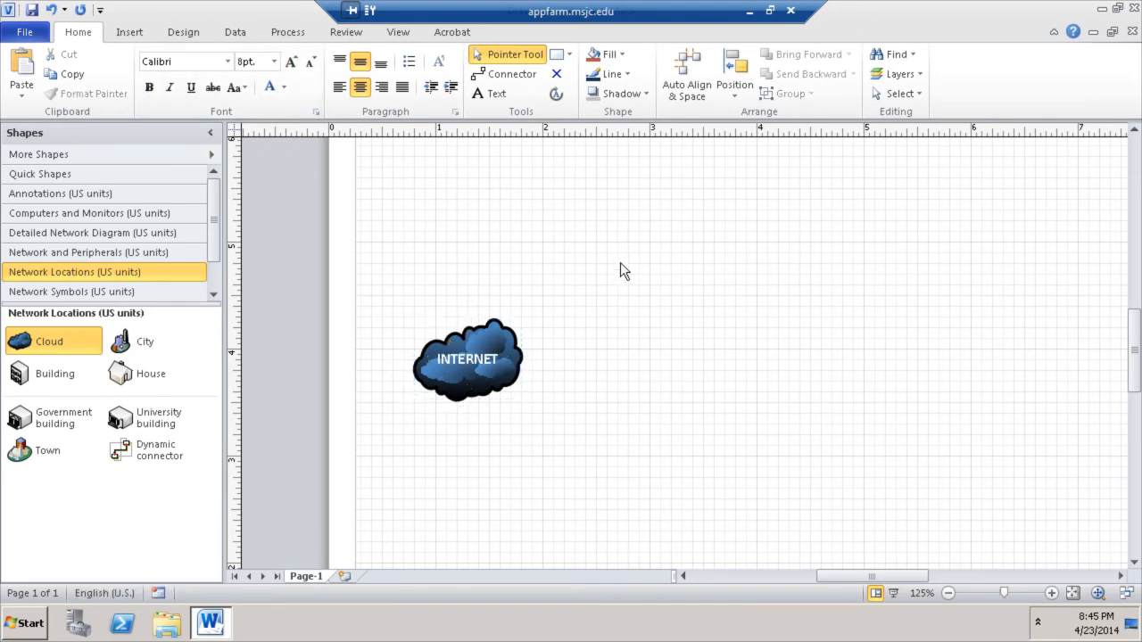
pyautogui.click(500, 343)
pyautogui.click(597, 274)
# - Place an enlarged Router to the right of the cloud, removing a mistakenly placed firewall
pyautogui.click(88, 254)
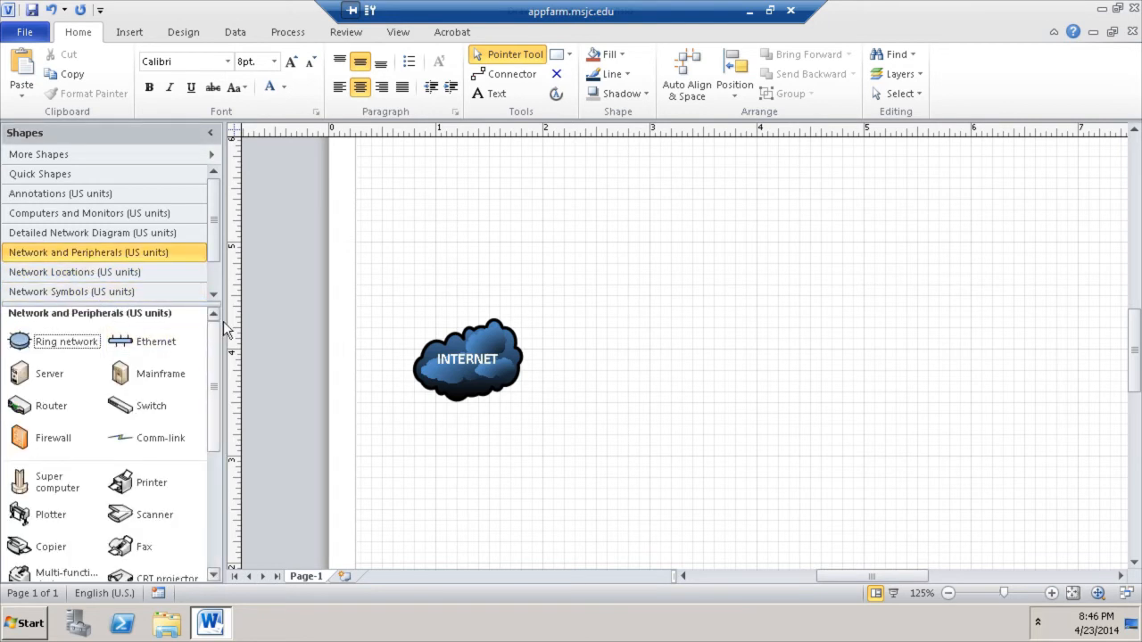
pyautogui.scroll(-3, 203, 357)
pyautogui.scroll(2, 201, 364)
pyautogui.moveTo(62, 407); pyautogui.dragTo(528, 378)
pyautogui.press('Delete')
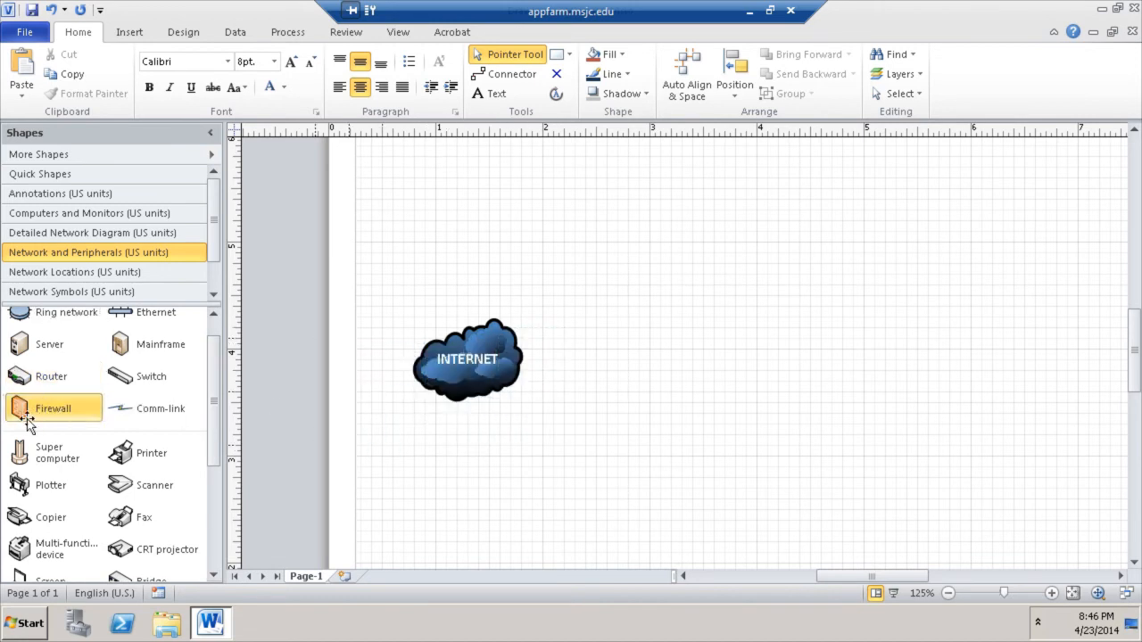
pyautogui.moveTo(40, 376); pyautogui.dragTo(657, 383)
pyautogui.click(637, 457)
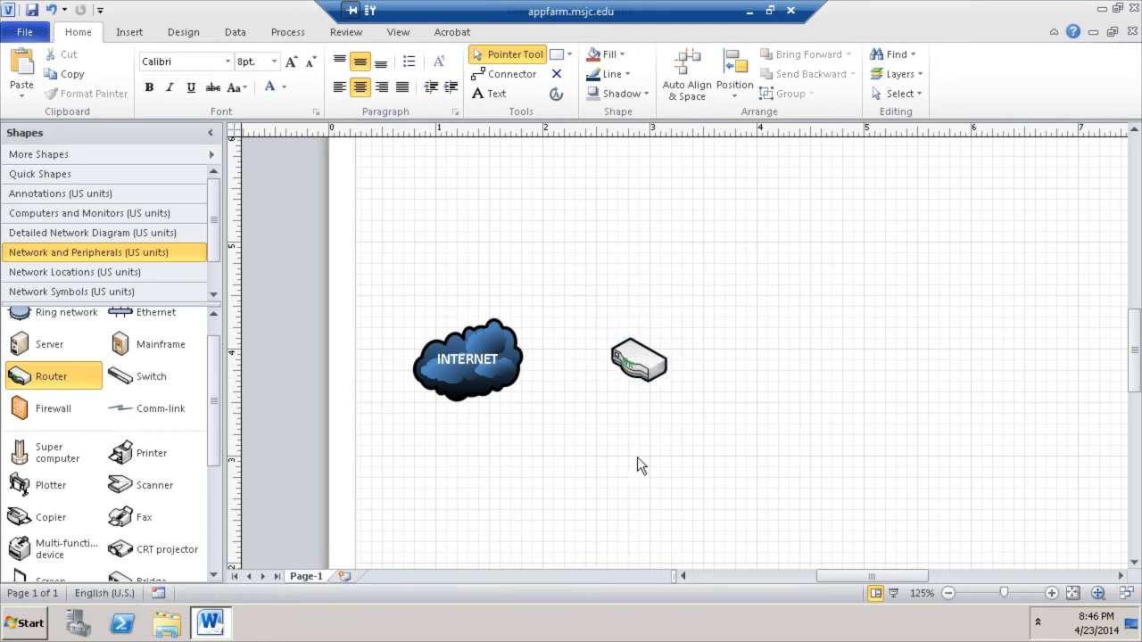
pyautogui.click(641, 355)
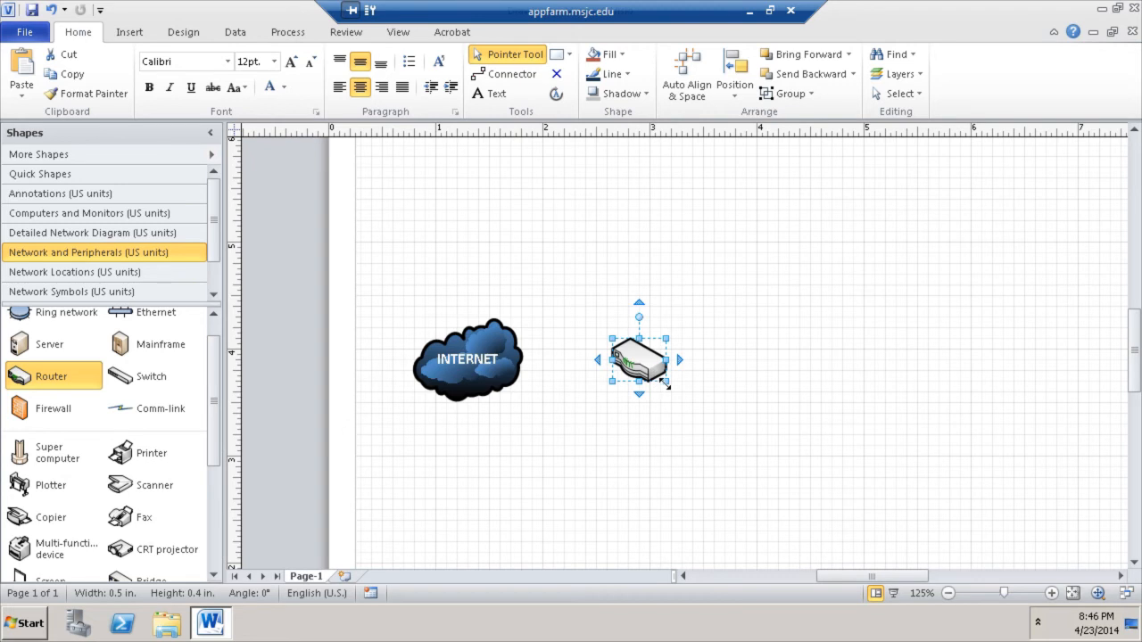
pyautogui.moveTo(664, 381)
pyautogui.mouseDown()
pyautogui.moveTo(702, 413)
pyautogui.moveTo(649, 373)
pyautogui.mouseUp()
# - Label the router 'Verizon Router' and adjust the label's position
pyautogui.doubleClick(651, 372)
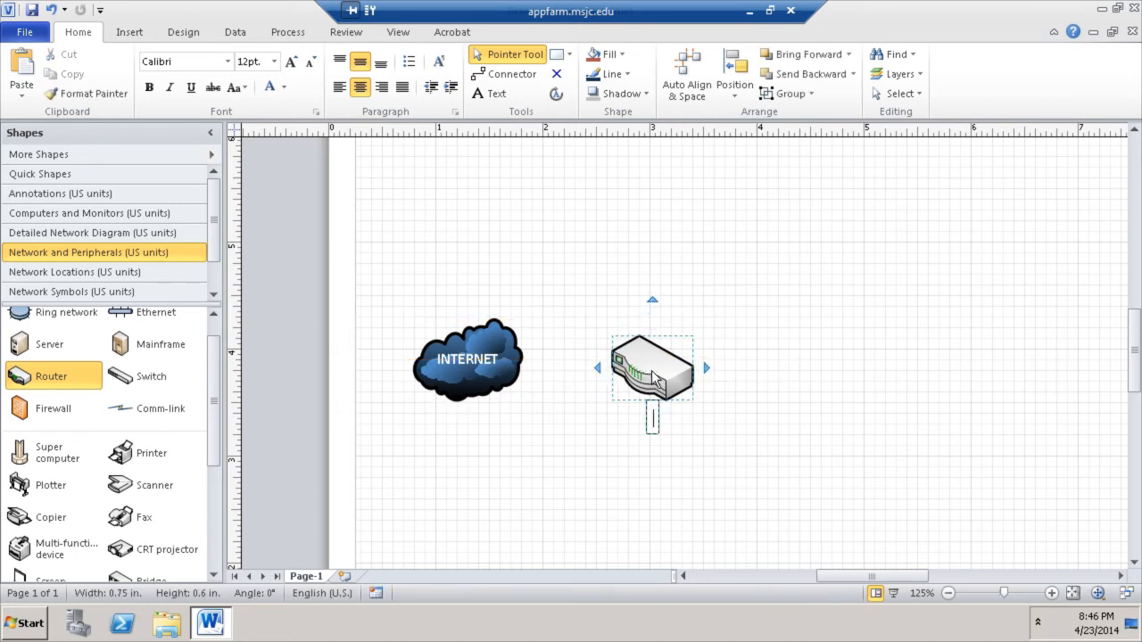
pyautogui.write('Vir')
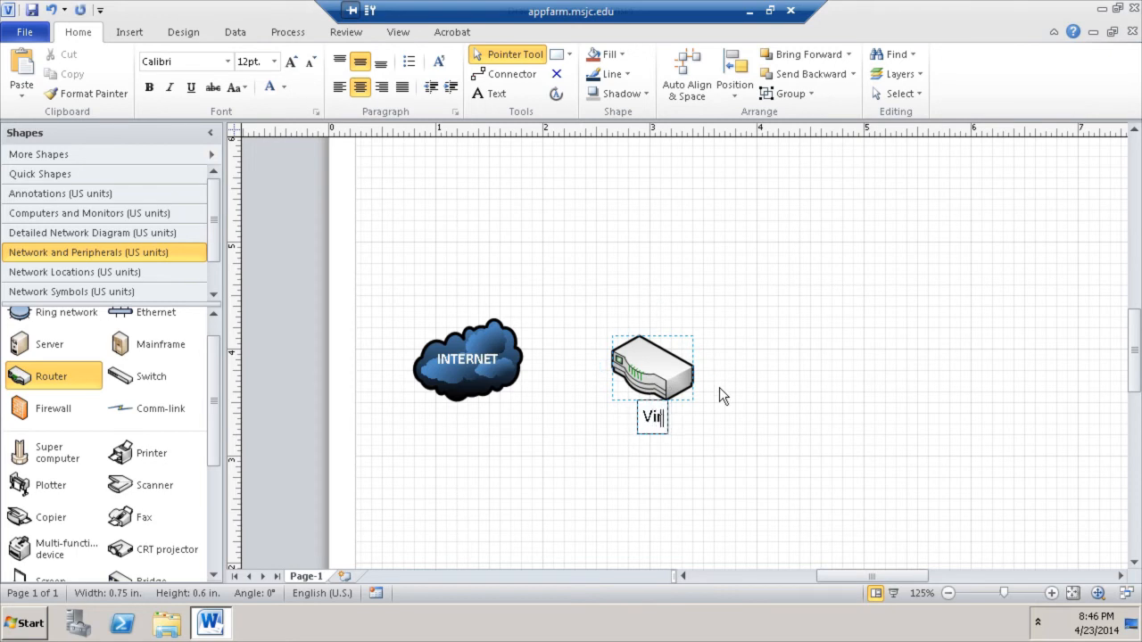
pyautogui.press('BackSpace')
pyautogui.write('erizon')
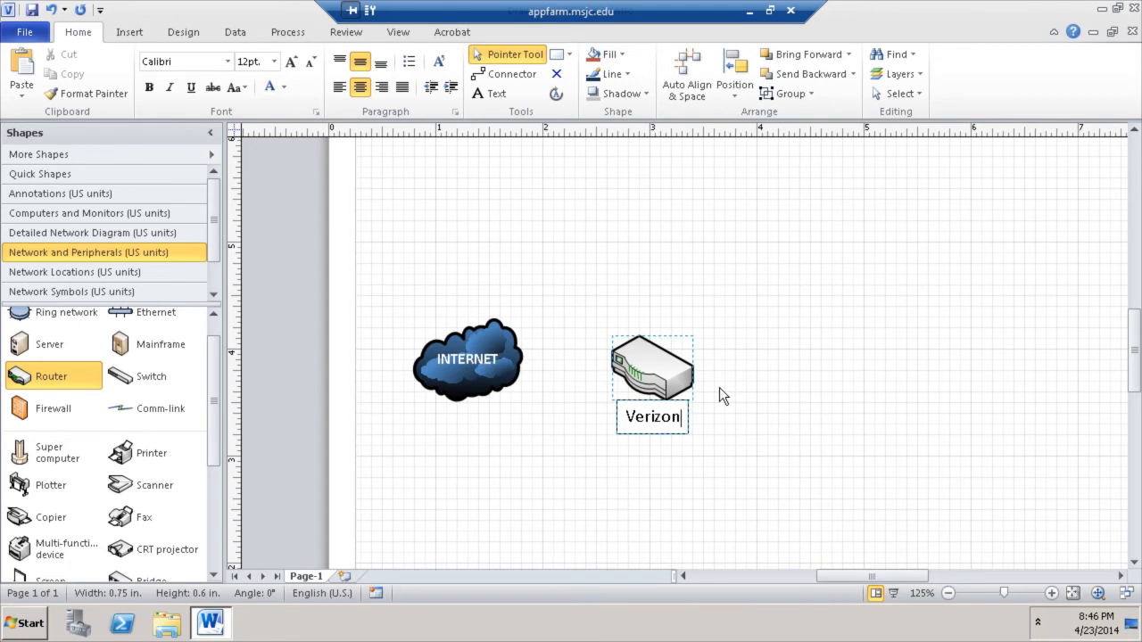
pyautogui.write(' Router')
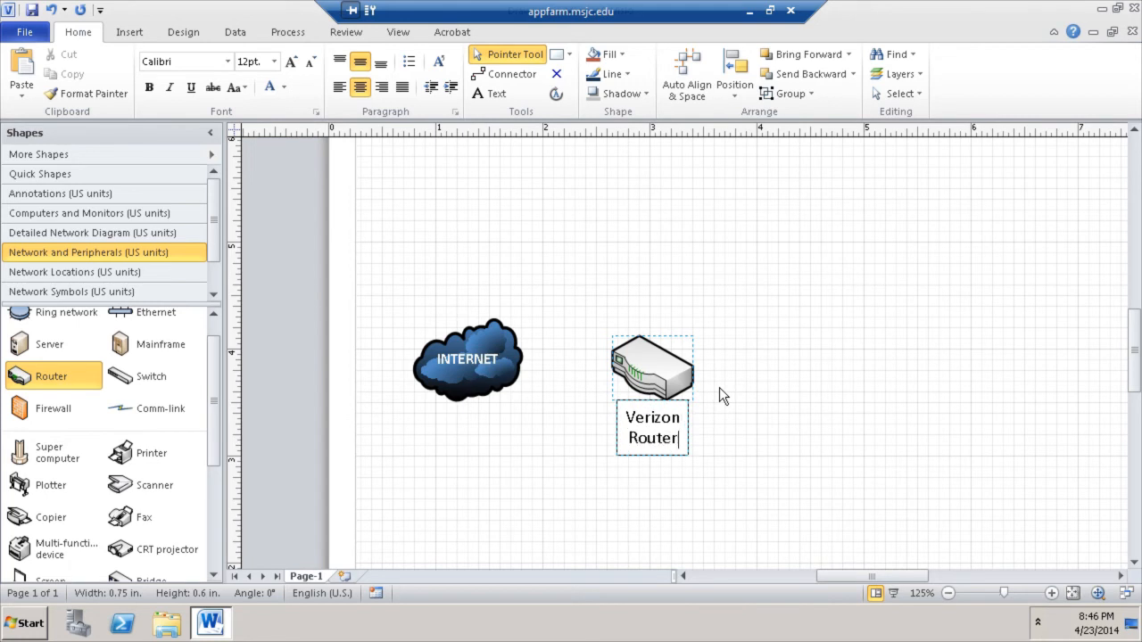
pyautogui.click(830, 287)
pyautogui.click(644, 424)
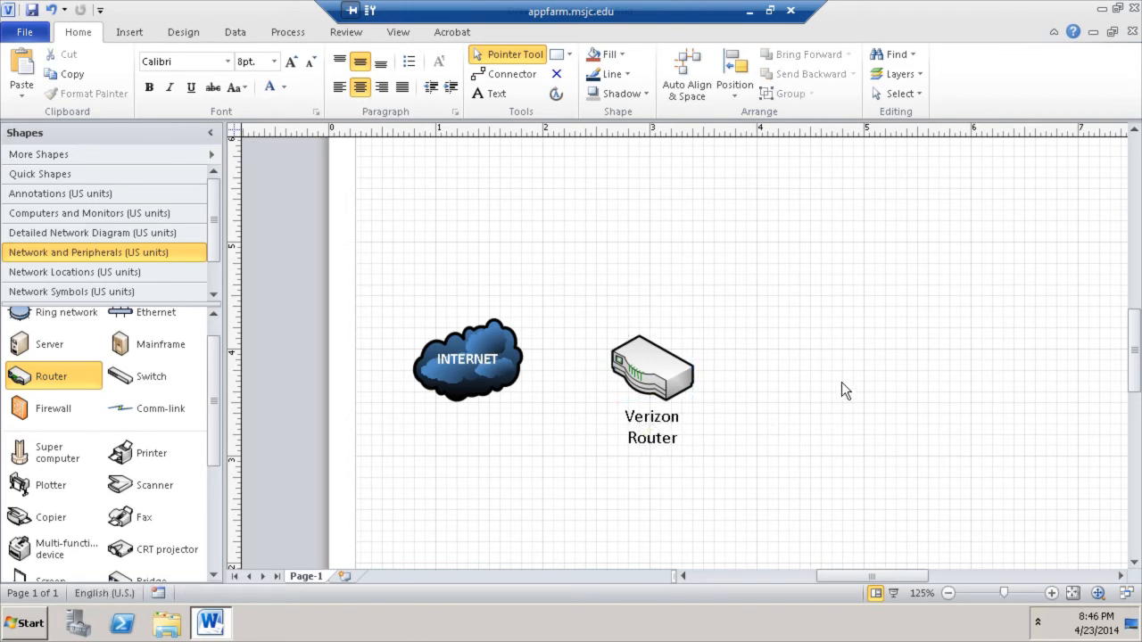
pyautogui.moveTo(655, 426)
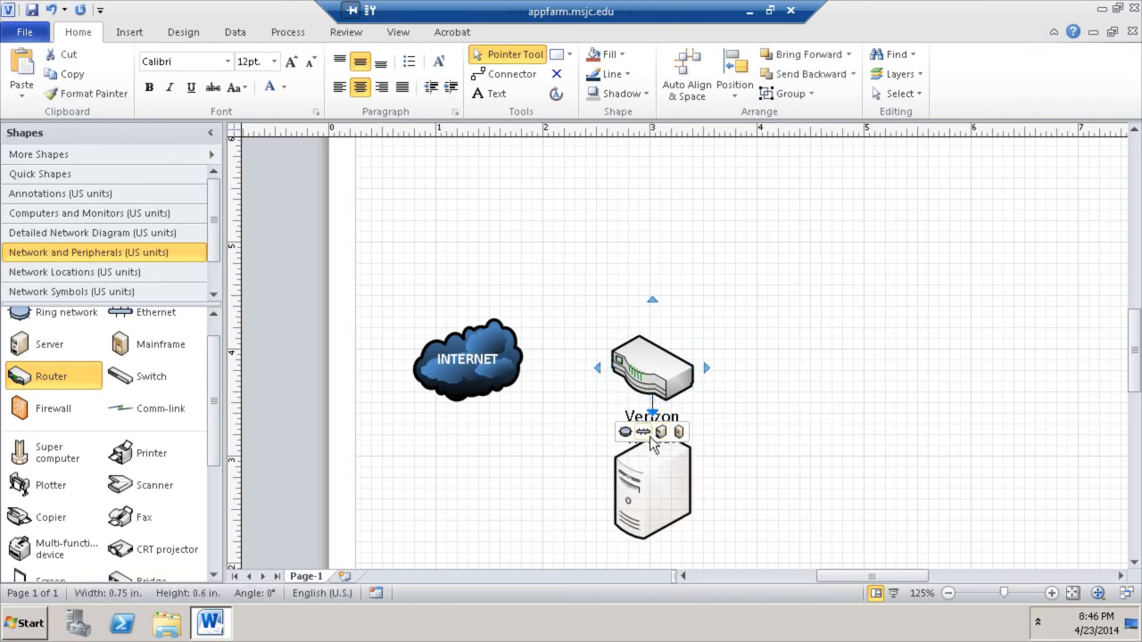
pyautogui.moveTo(653, 427)
pyautogui.mouseDown()
pyautogui.moveTo(544, 430)
pyautogui.moveTo(517, 336)
pyautogui.moveTo(658, 265)
pyautogui.moveTo(758, 348)
pyautogui.moveTo(651, 443)
pyautogui.moveTo(650, 424)
pyautogui.mouseUp()
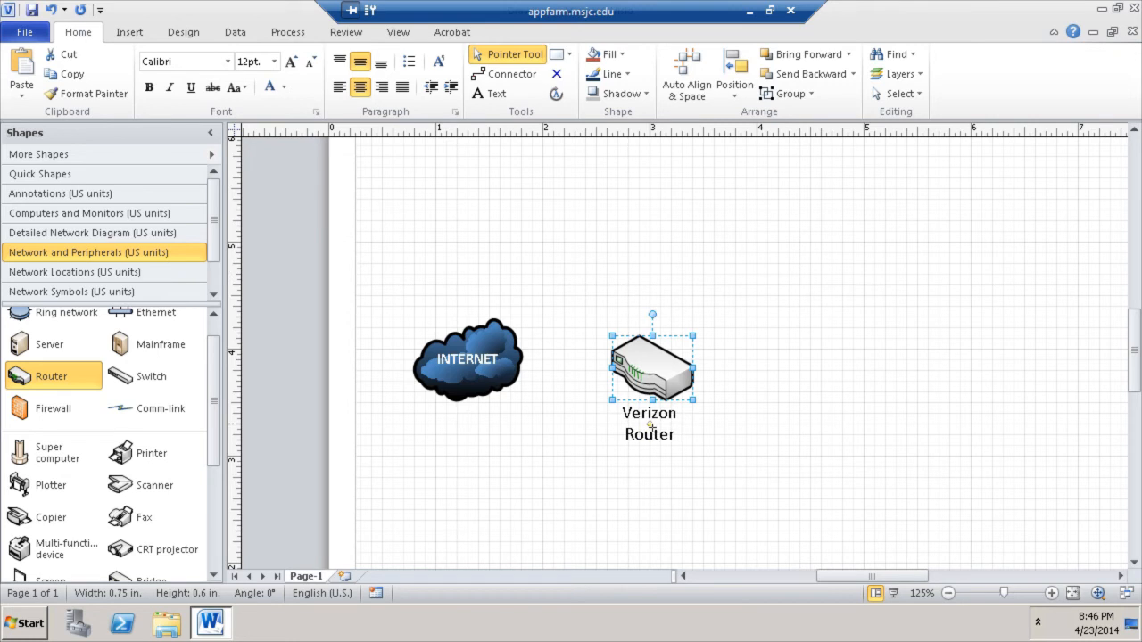
pyautogui.click(731, 453)
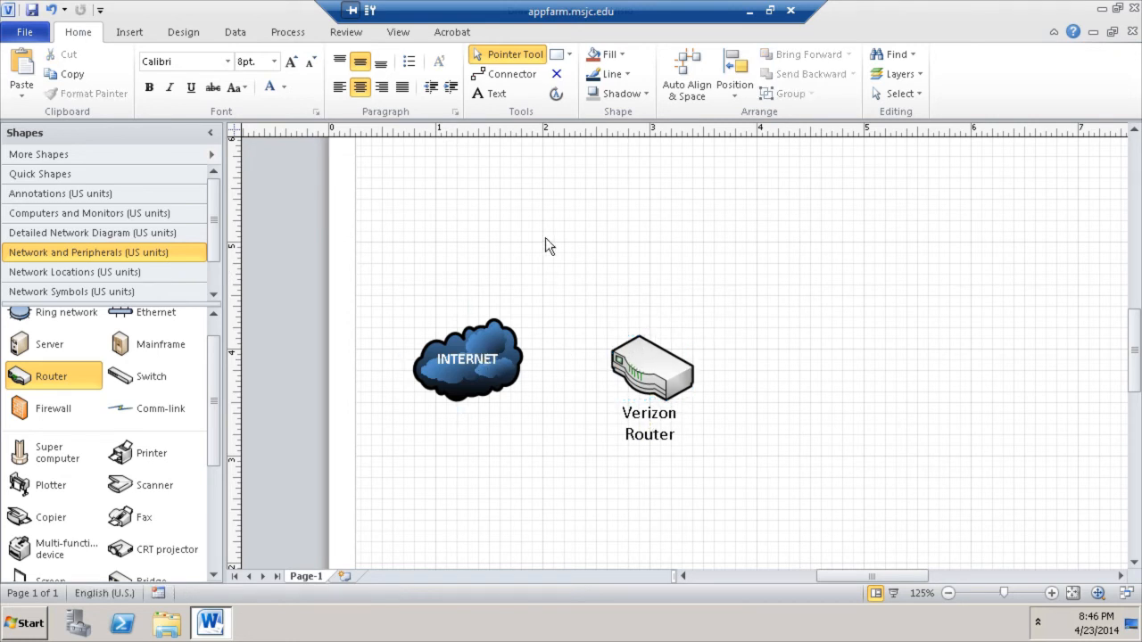
# - Draw a connector from the INTERNET cloud to the Verizon Router, undoing the router's accidental shift
pyautogui.click(505, 355)
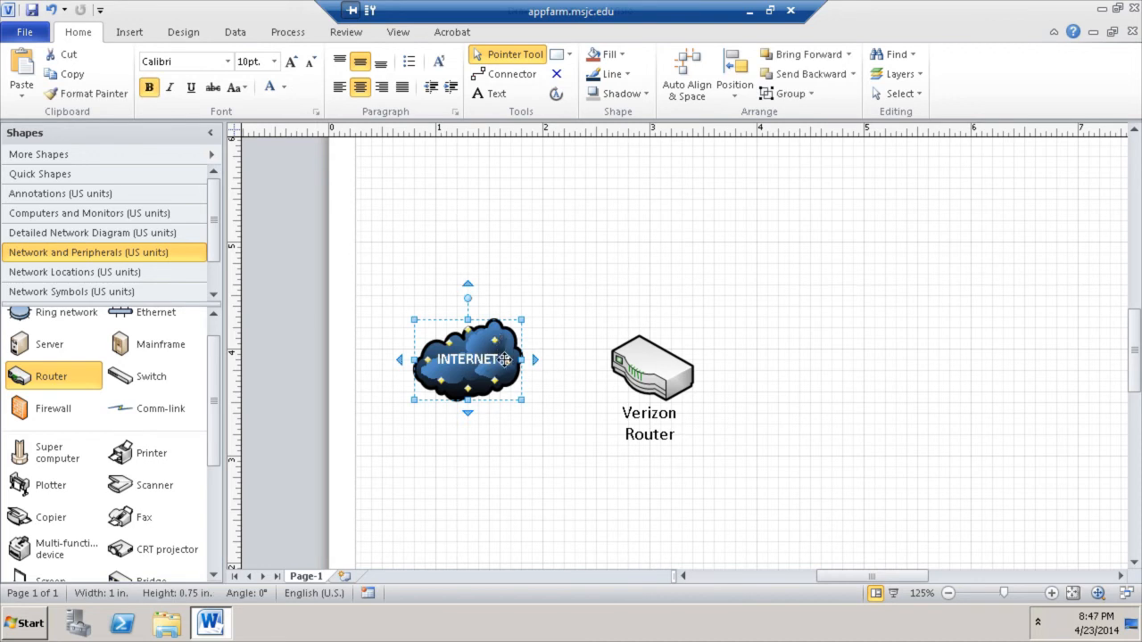
pyautogui.click(533, 190)
pyautogui.click(484, 348)
pyautogui.moveTo(517, 359); pyautogui.dragTo(652, 368)
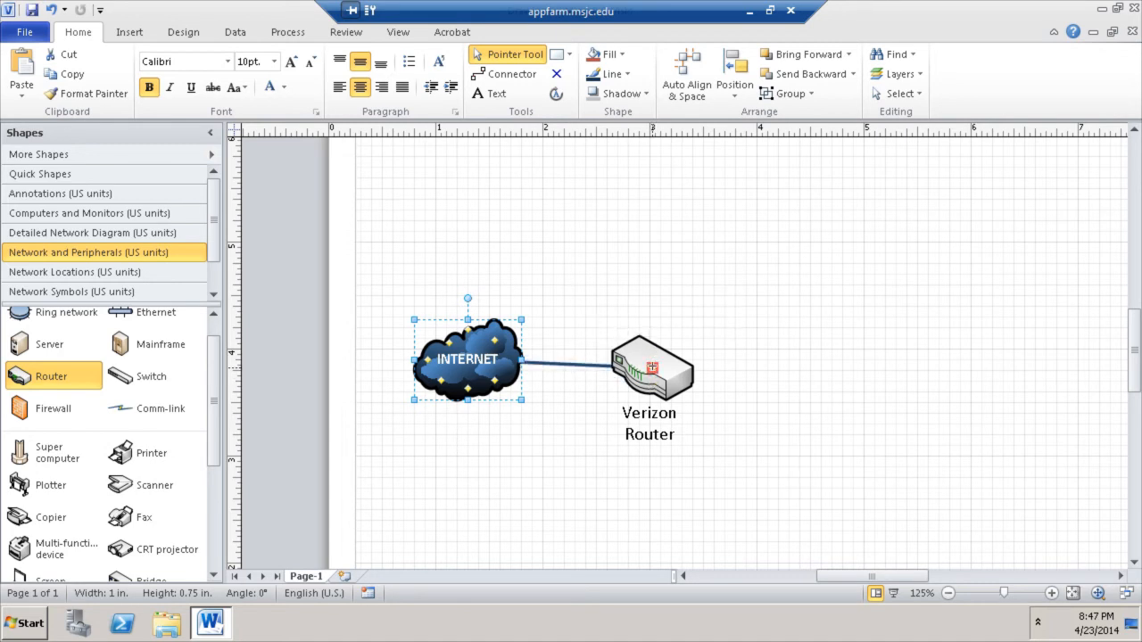
pyautogui.click(574, 274)
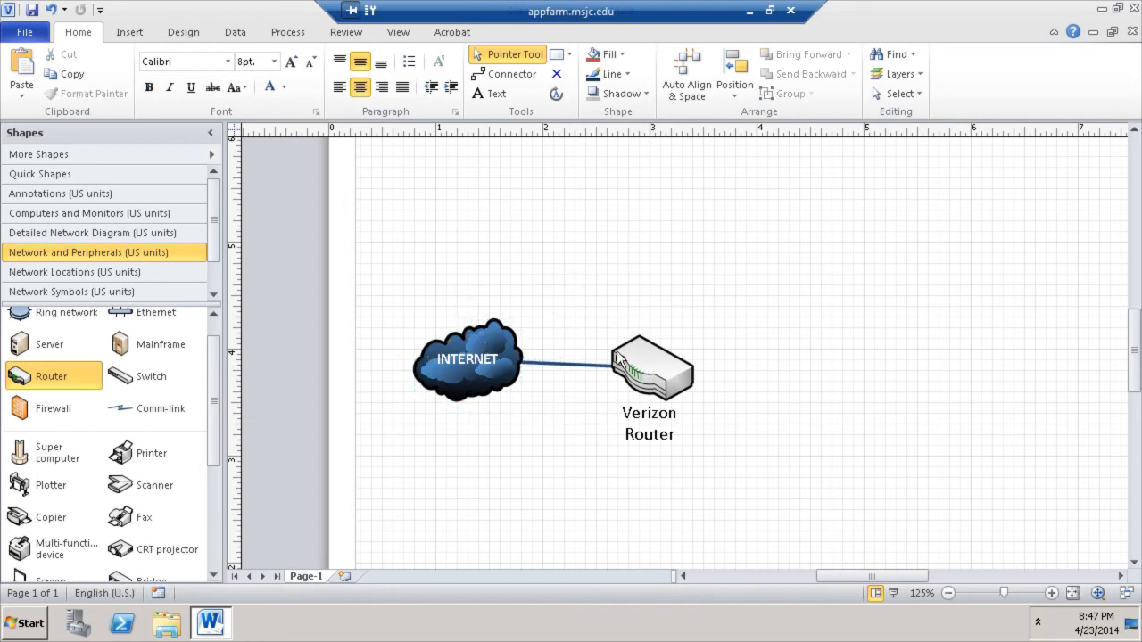
pyautogui.click(642, 350)
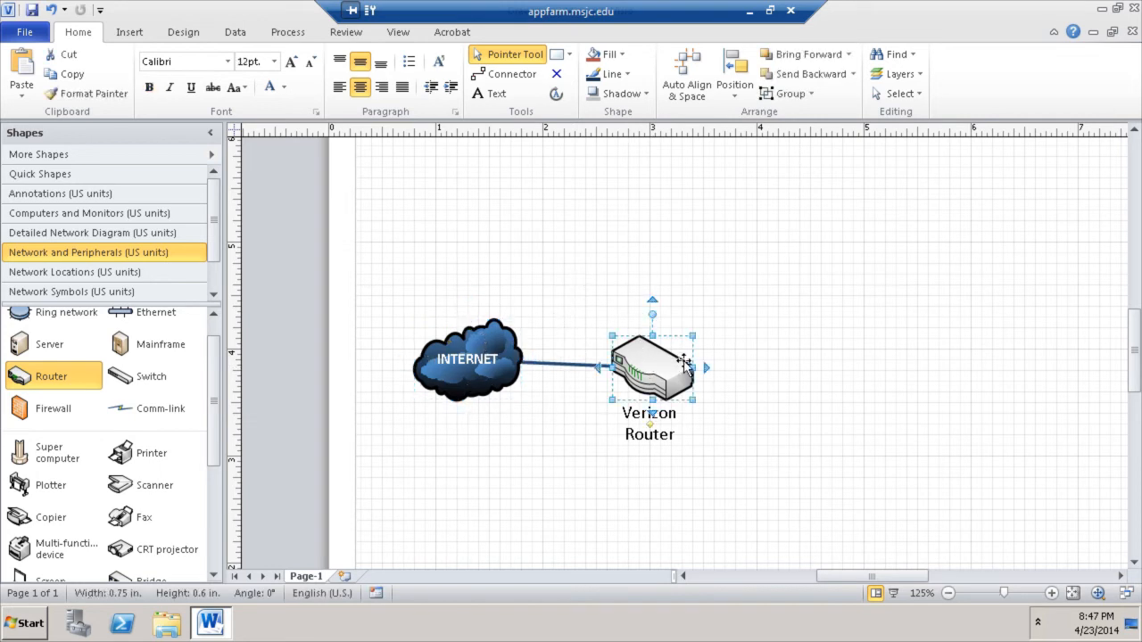
pyautogui.hotkey('ctrl', 'z')
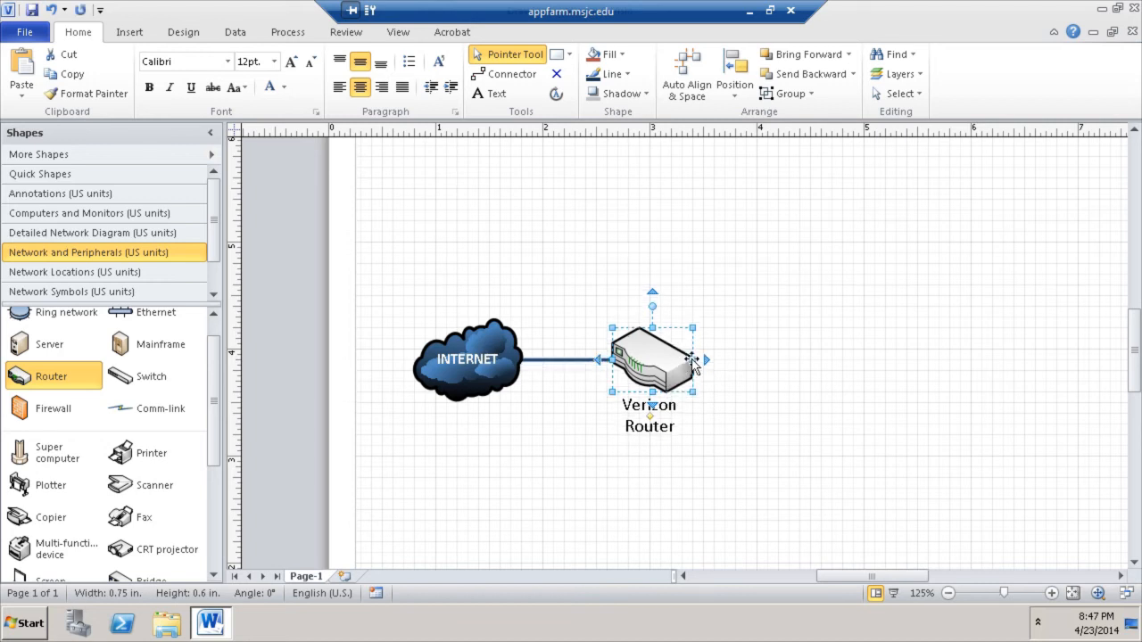
pyautogui.click(799, 303)
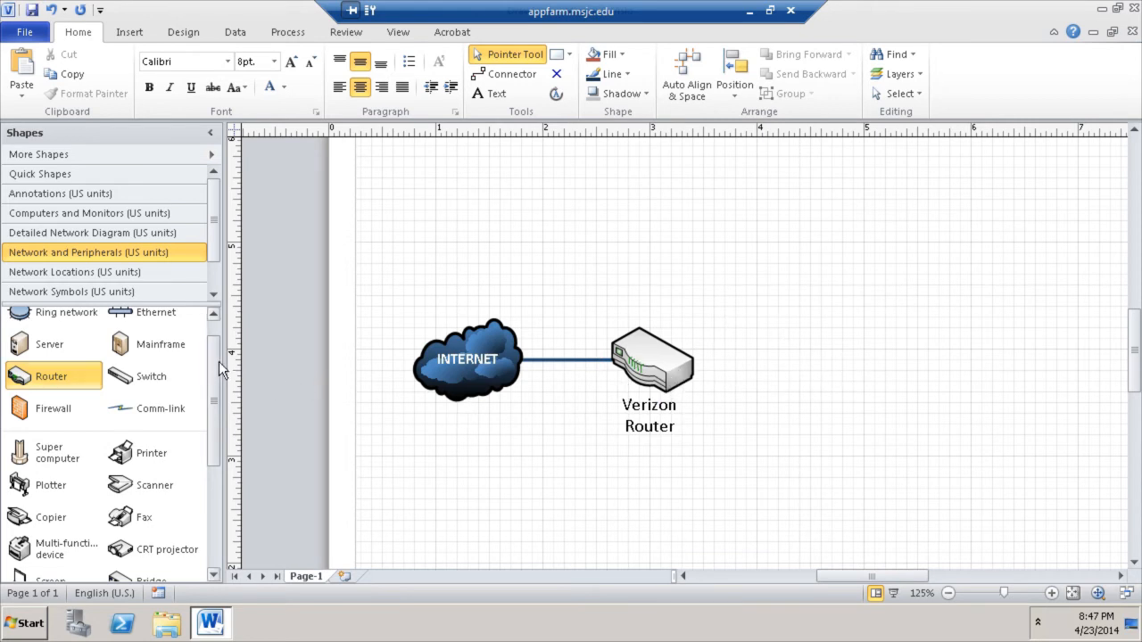
# - Drop a Switch shape right of the Verizon Router and label it 'Cisco Switch'
pyautogui.moveTo(217, 363); pyautogui.dragTo(213, 334)
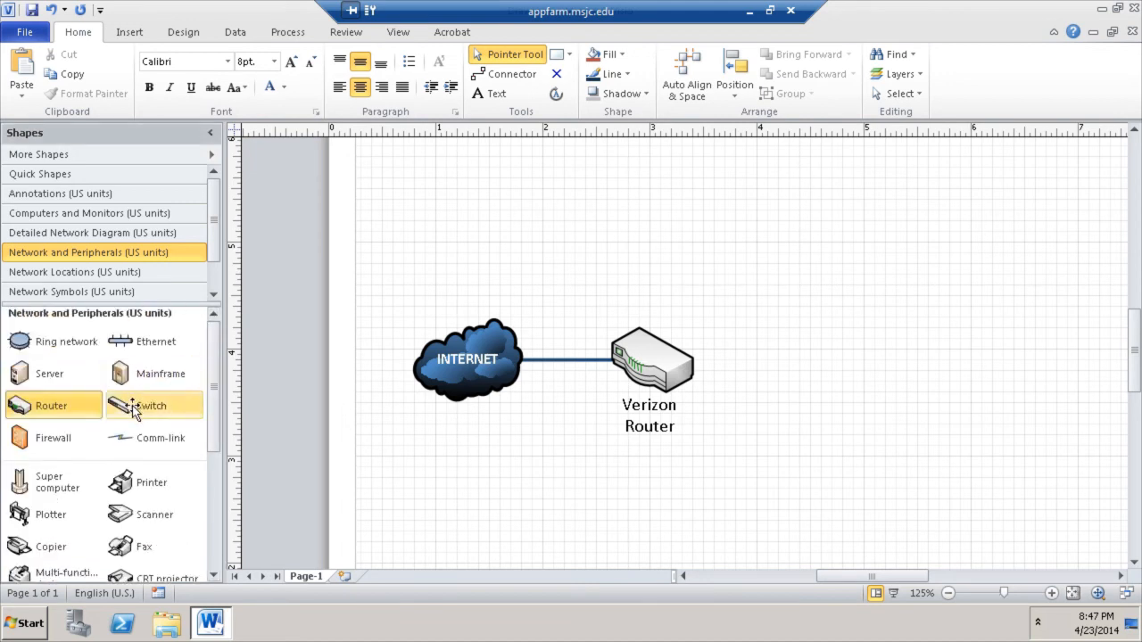
pyautogui.moveTo(131, 409); pyautogui.dragTo(812, 365)
pyautogui.click(765, 239)
pyautogui.doubleClick(838, 364)
pyautogui.write('C')
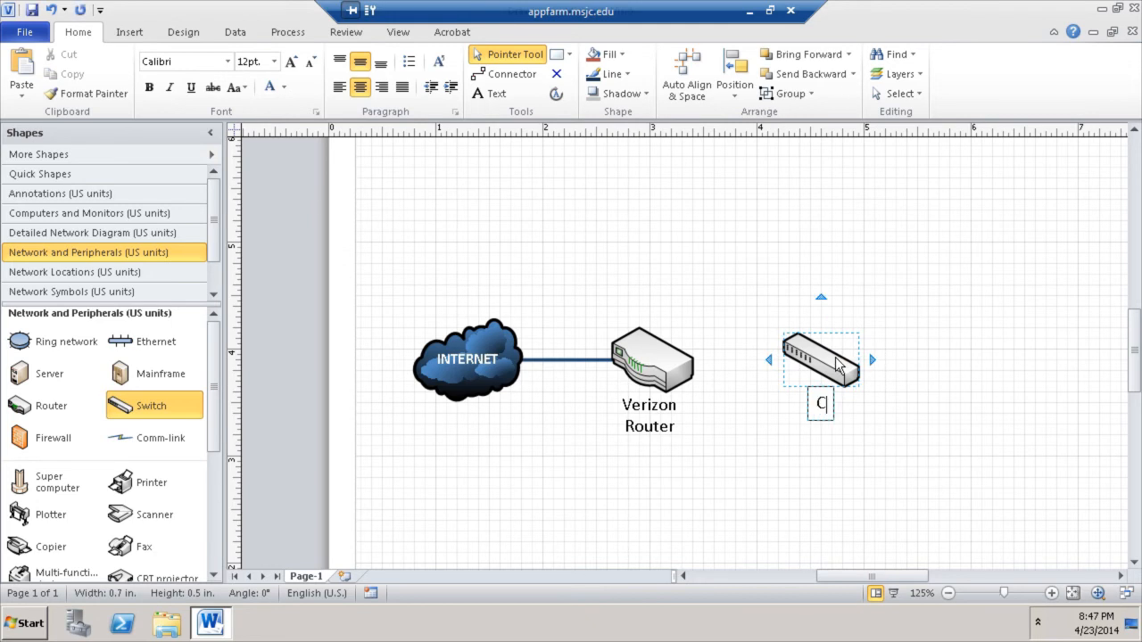
pyautogui.write('isco Switch')
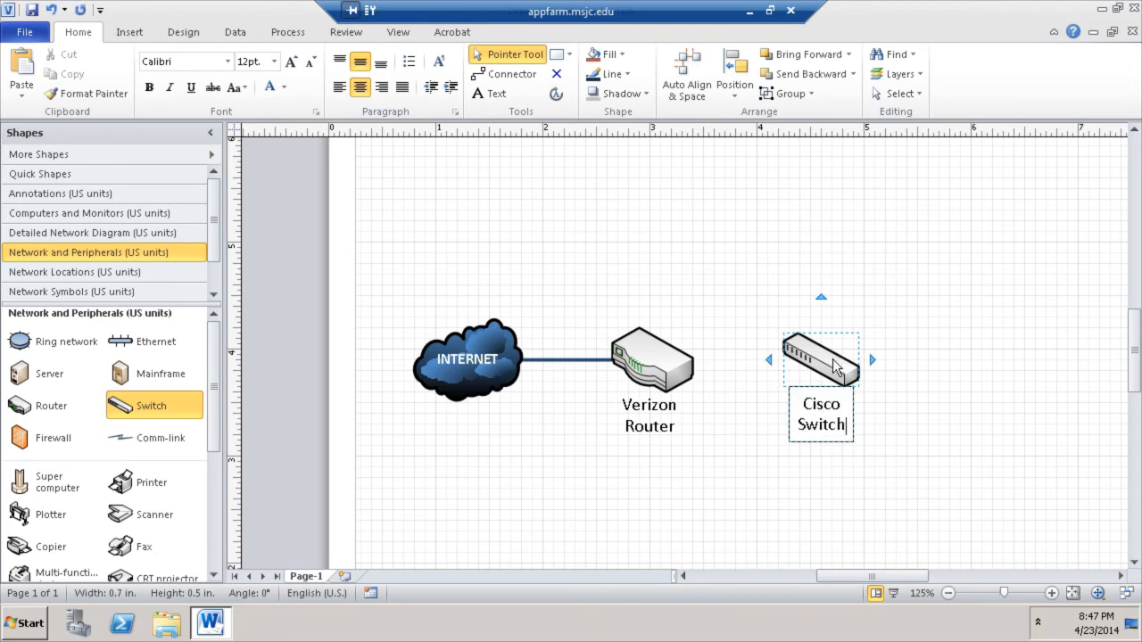
pyautogui.click(945, 426)
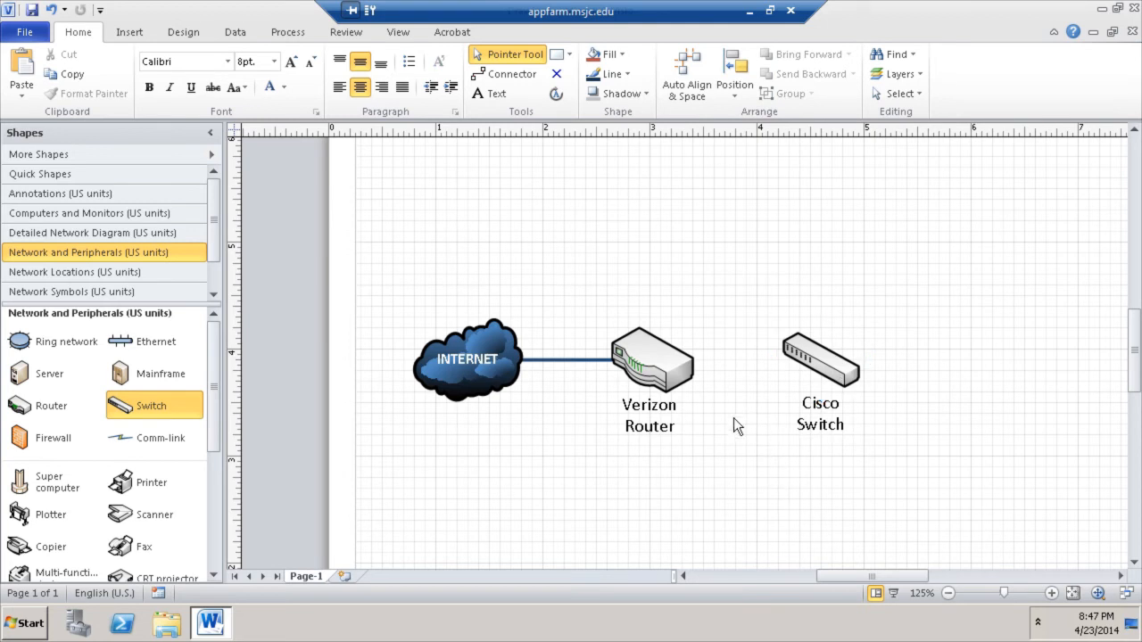
pyautogui.moveTo(659, 366)
# - Open the Annotations, Computers and Monitors, and Detailed Network Diagram (US units) stencils
pyautogui.click(656, 361)
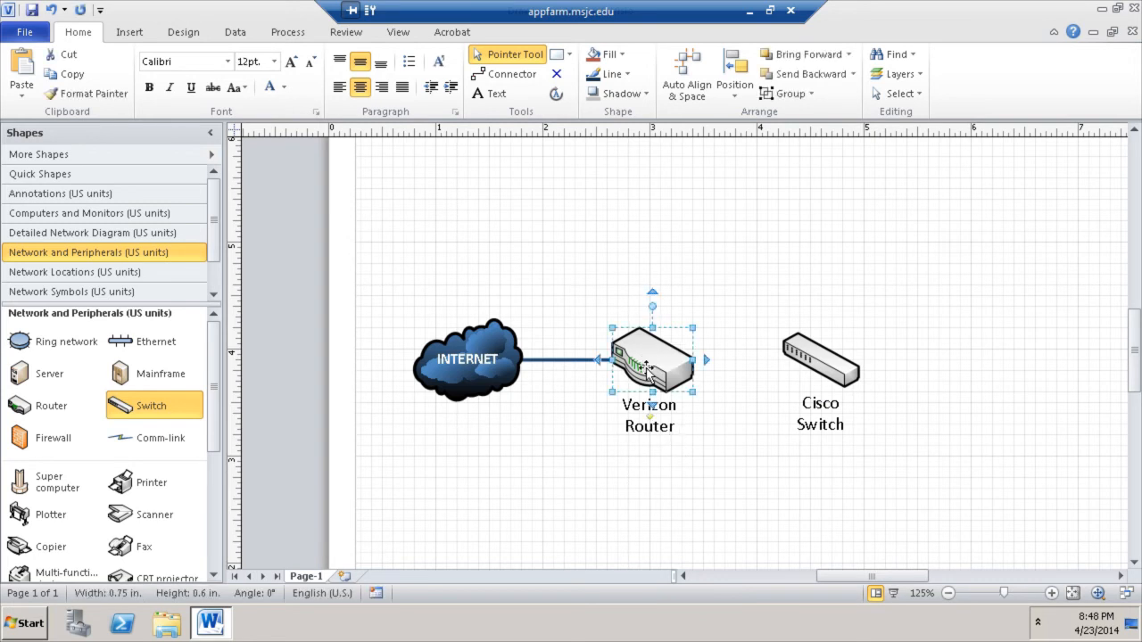
pyautogui.moveTo(509, 364)
pyautogui.scroll(-2, 215, 232)
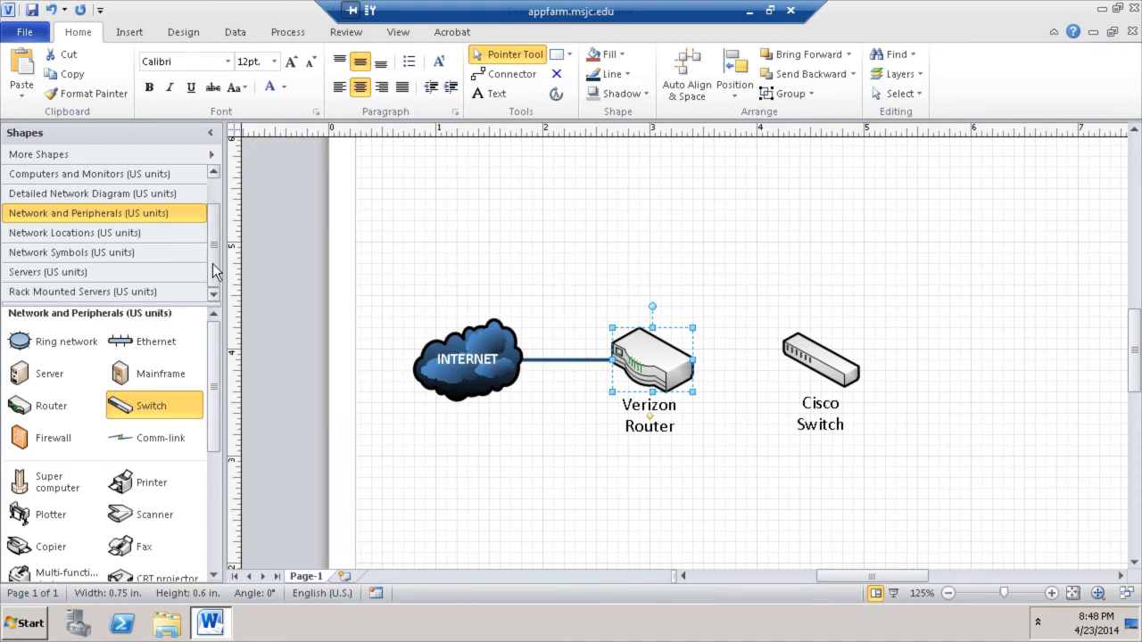
pyautogui.moveTo(215, 232); pyautogui.dragTo(219, 183)
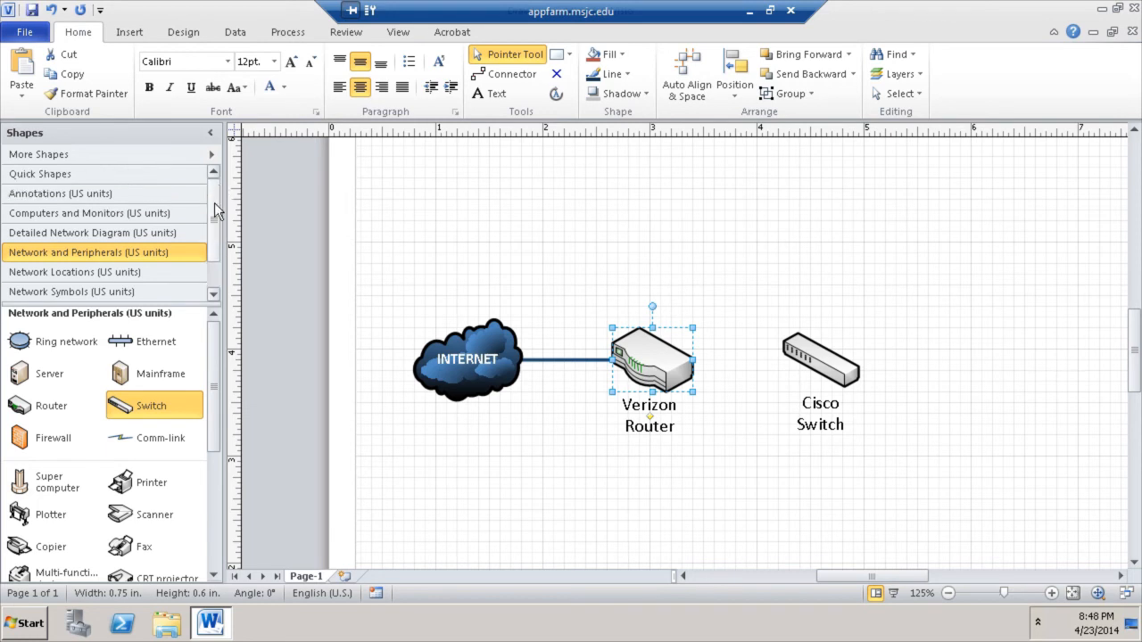
pyautogui.moveTo(219, 371); pyautogui.dragTo(224, 520)
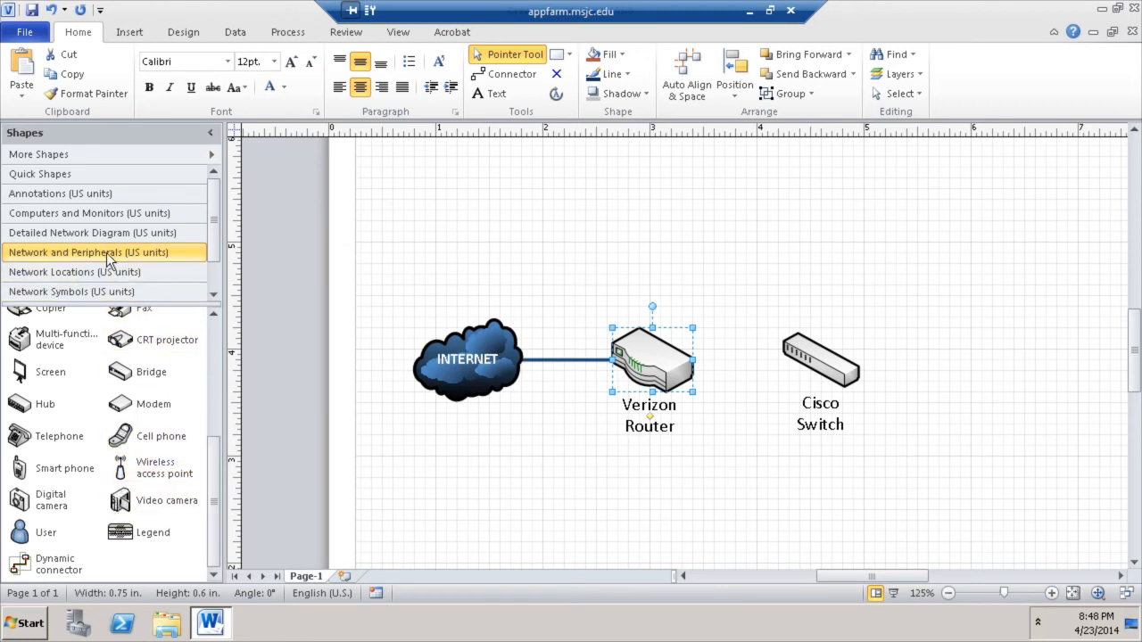
pyautogui.click(92, 194)
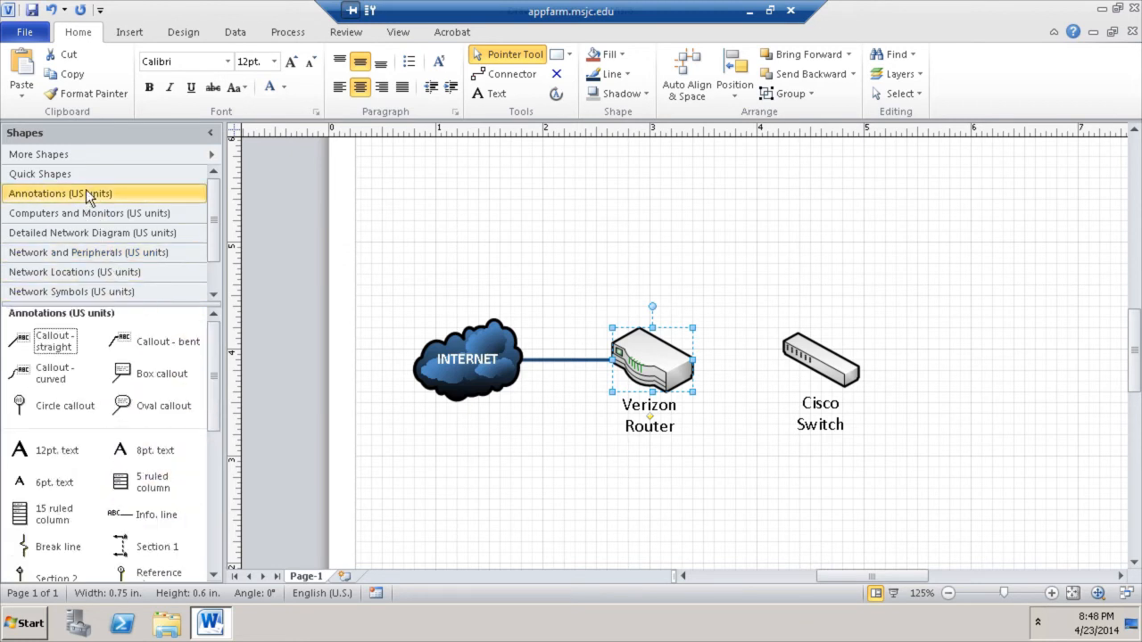
pyautogui.scroll(-5, 214, 374)
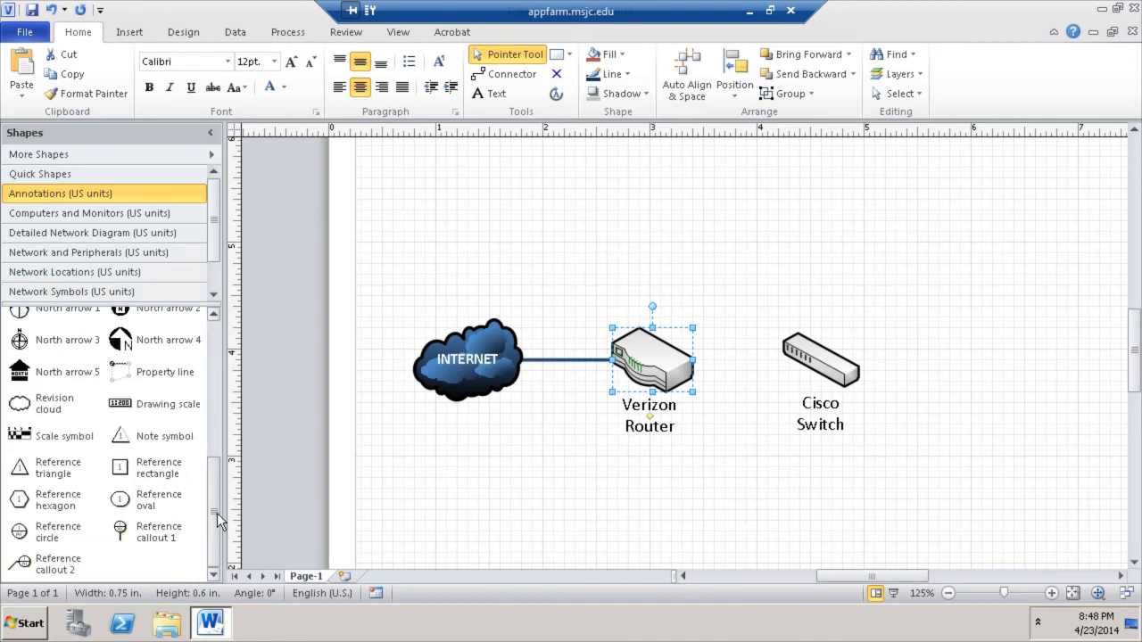
pyautogui.click(134, 216)
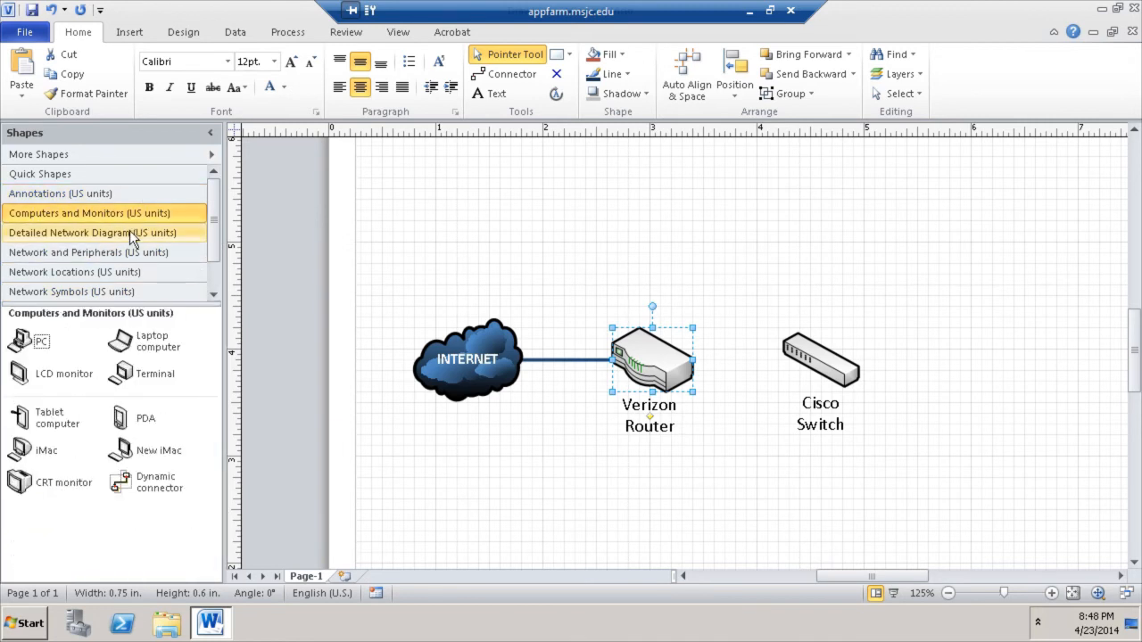
pyautogui.click(134, 233)
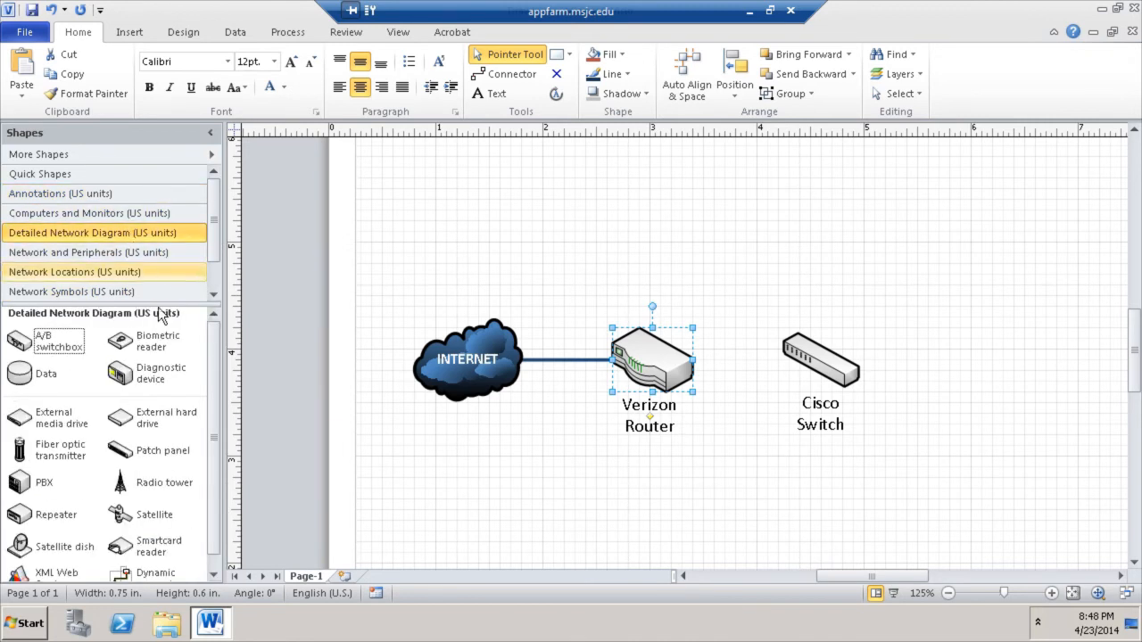
pyautogui.scroll(-1, 219, 419)
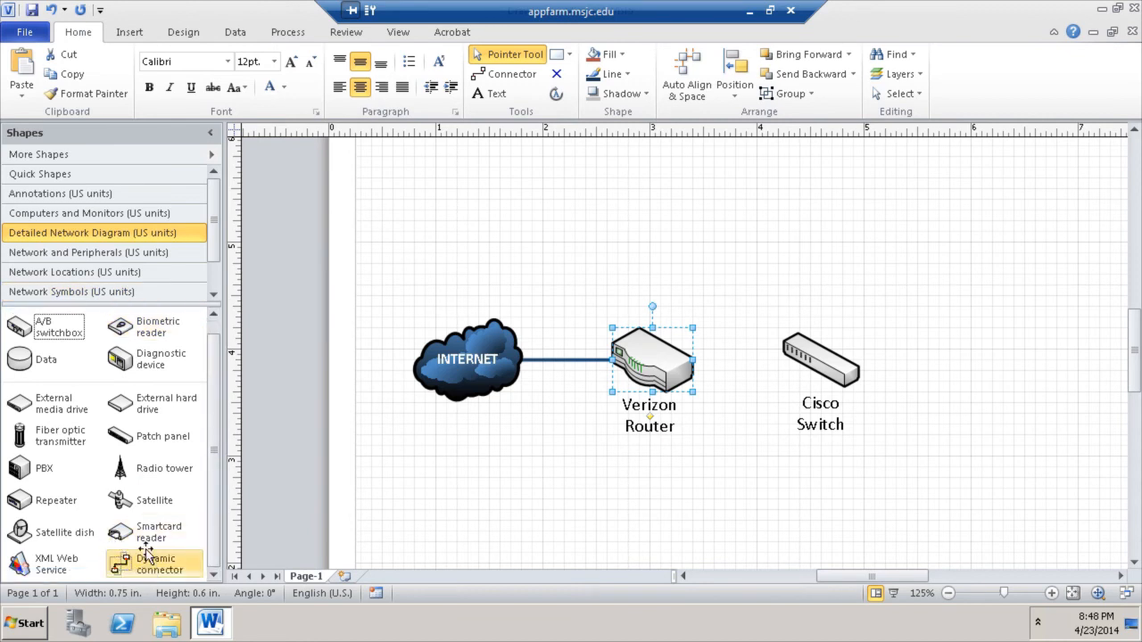
# - Glue a Dynamic connector between the Verizon Router and the Cisco Switch
pyautogui.moveTo(154, 562); pyautogui.dragTo(768, 514)
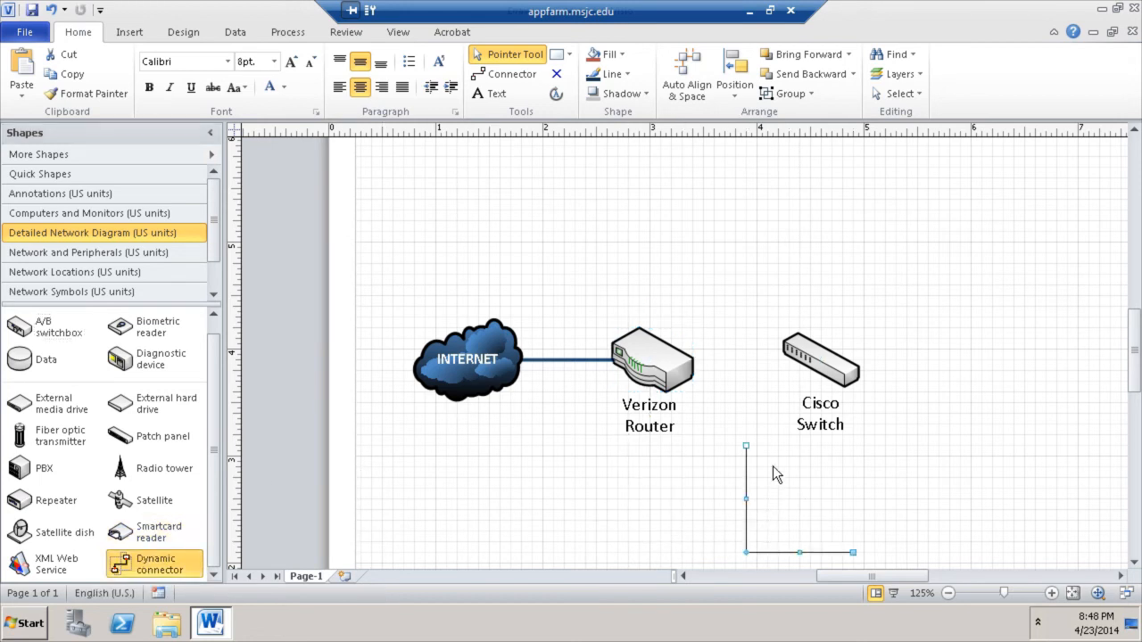
pyautogui.moveTo(746, 444); pyautogui.dragTo(653, 359)
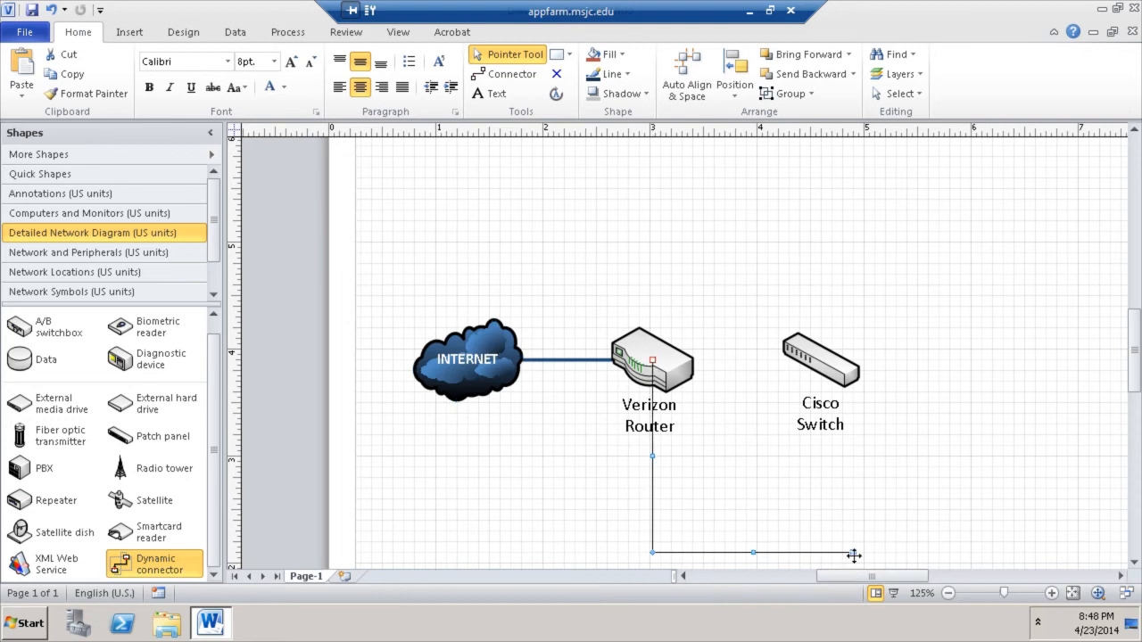
pyautogui.moveTo(852, 553); pyautogui.dragTo(819, 361)
pyautogui.click(893, 311)
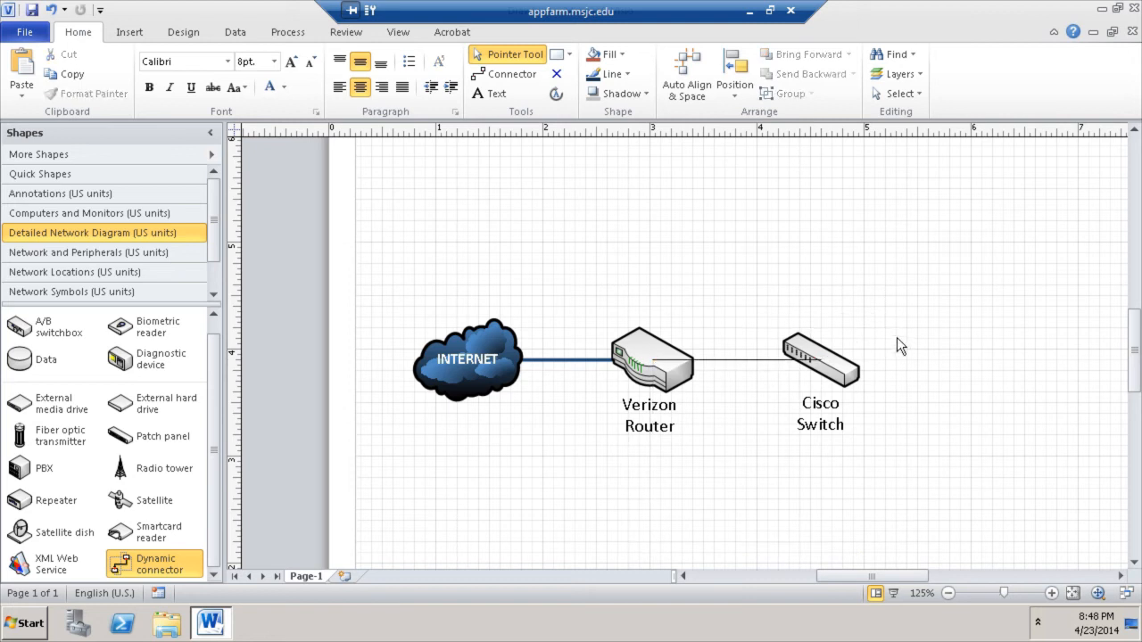
pyautogui.click(774, 360)
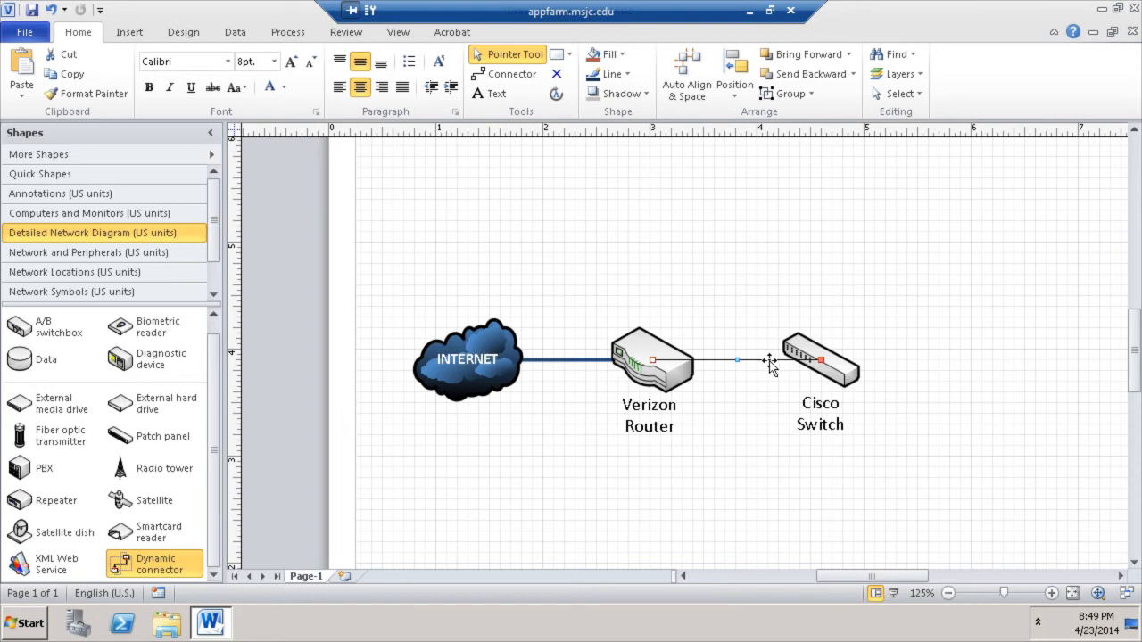
pyautogui.click(739, 351)
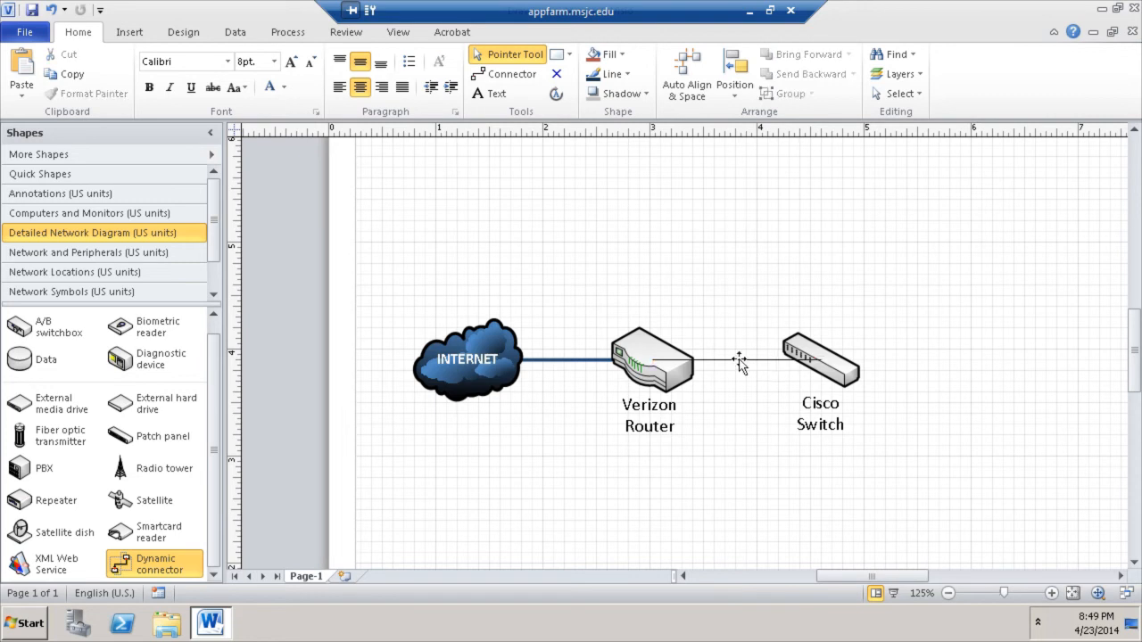
pyautogui.click(739, 361)
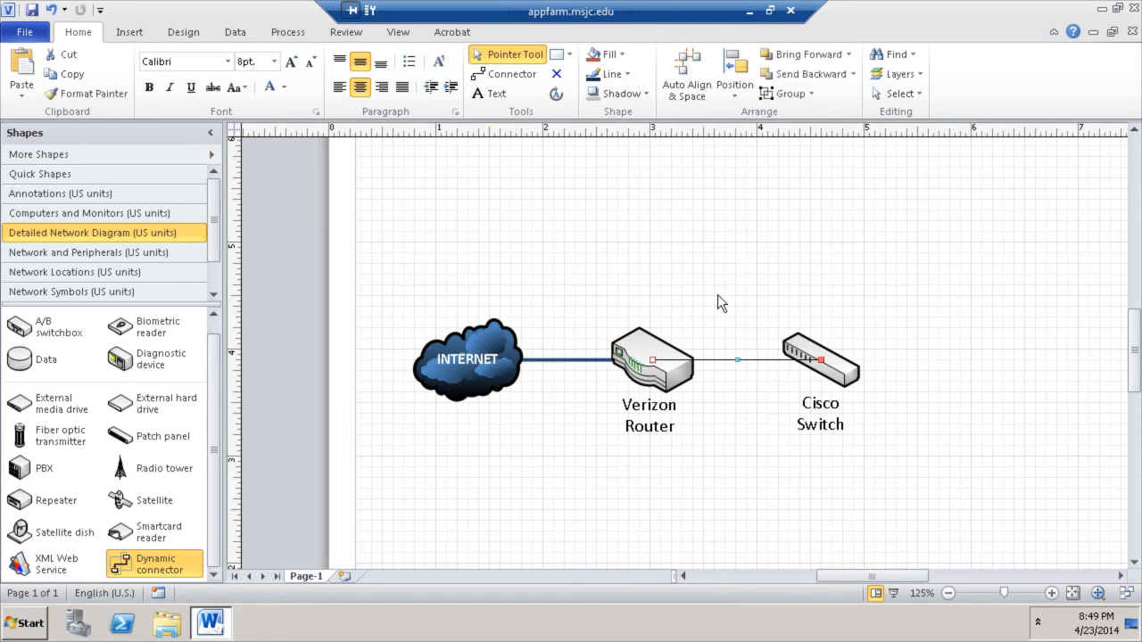
# - Set the router-to-switch connector's line weight to 2¼ pt
pyautogui.click(616, 74)
pyautogui.moveTo(648, 286)
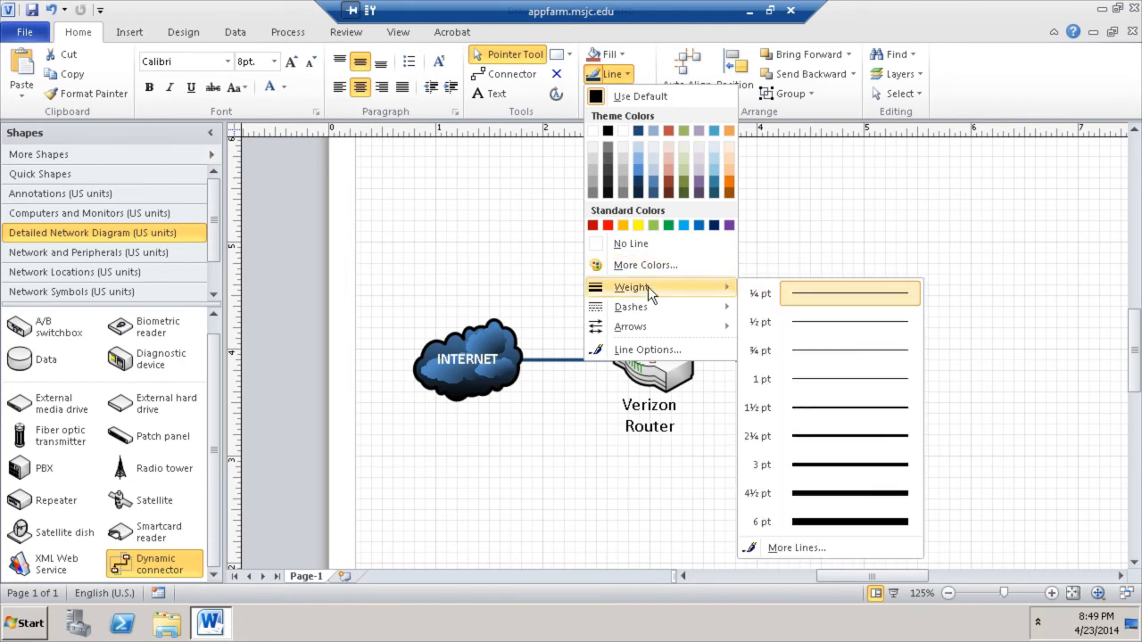
pyautogui.click(852, 429)
pyautogui.click(924, 247)
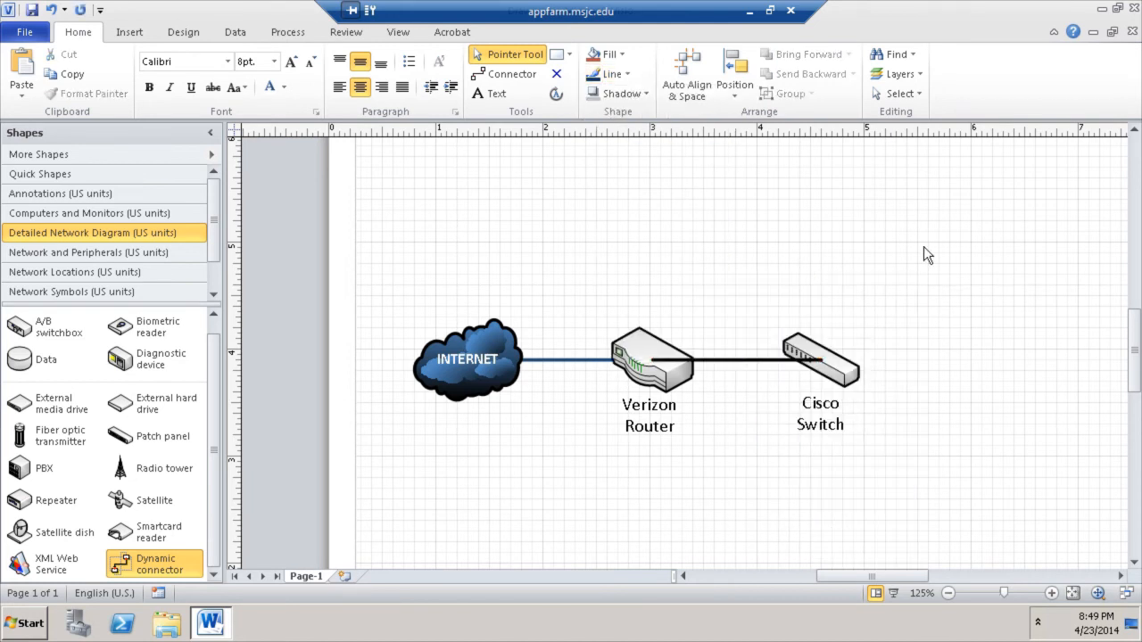
# - Send the connector to the back so it sits behind the switch
pyautogui.click(760, 361)
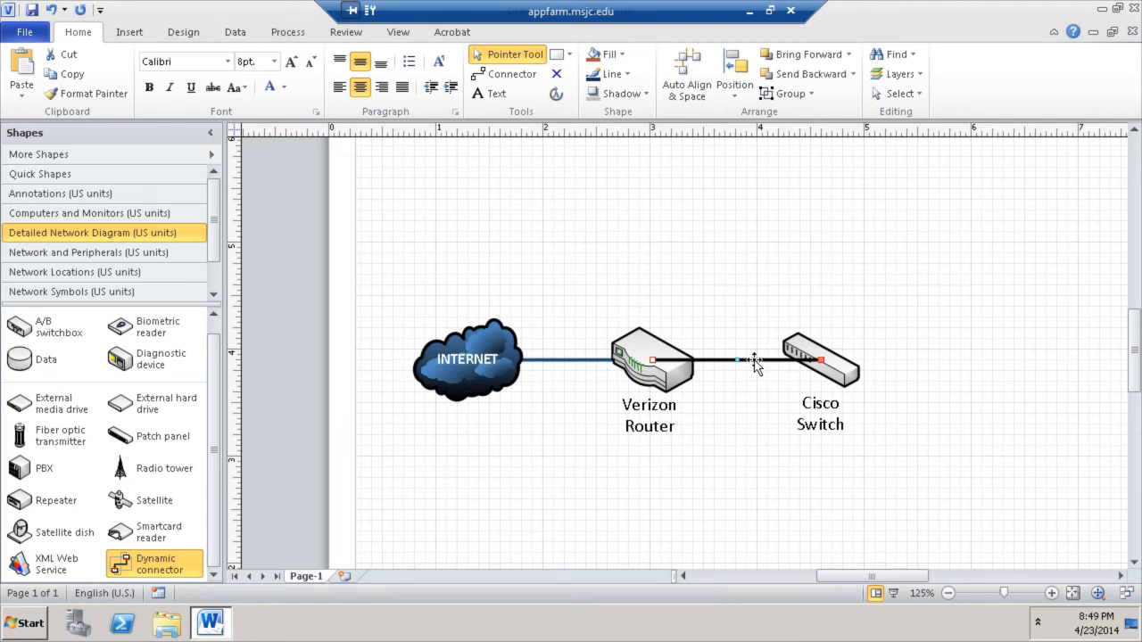
pyautogui.rightClick(755, 364)
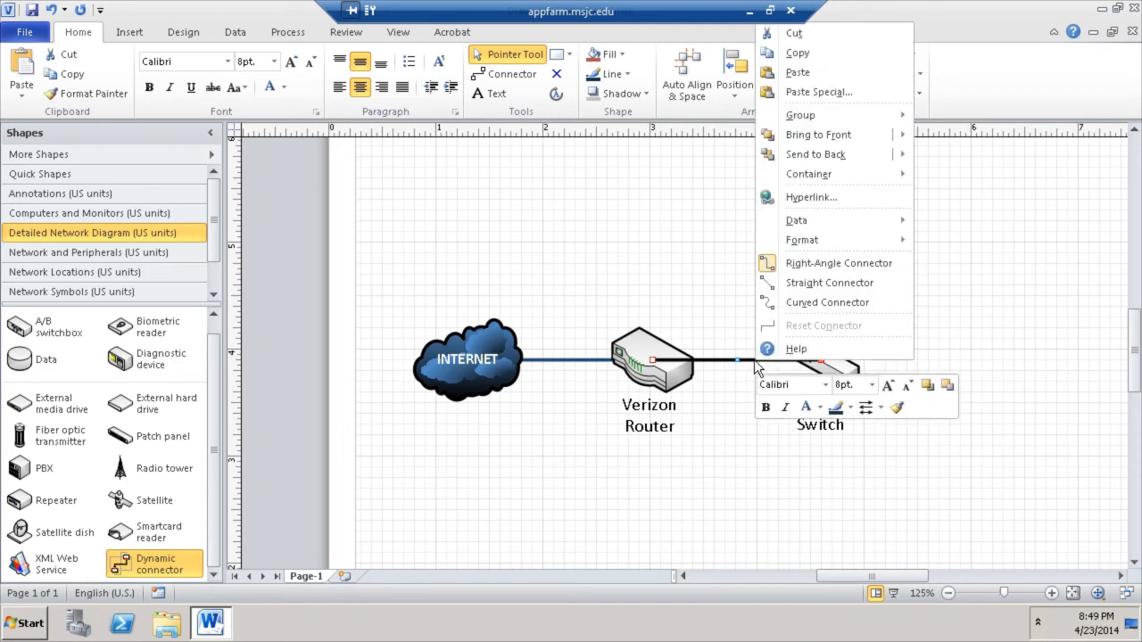
pyautogui.moveTo(835, 152)
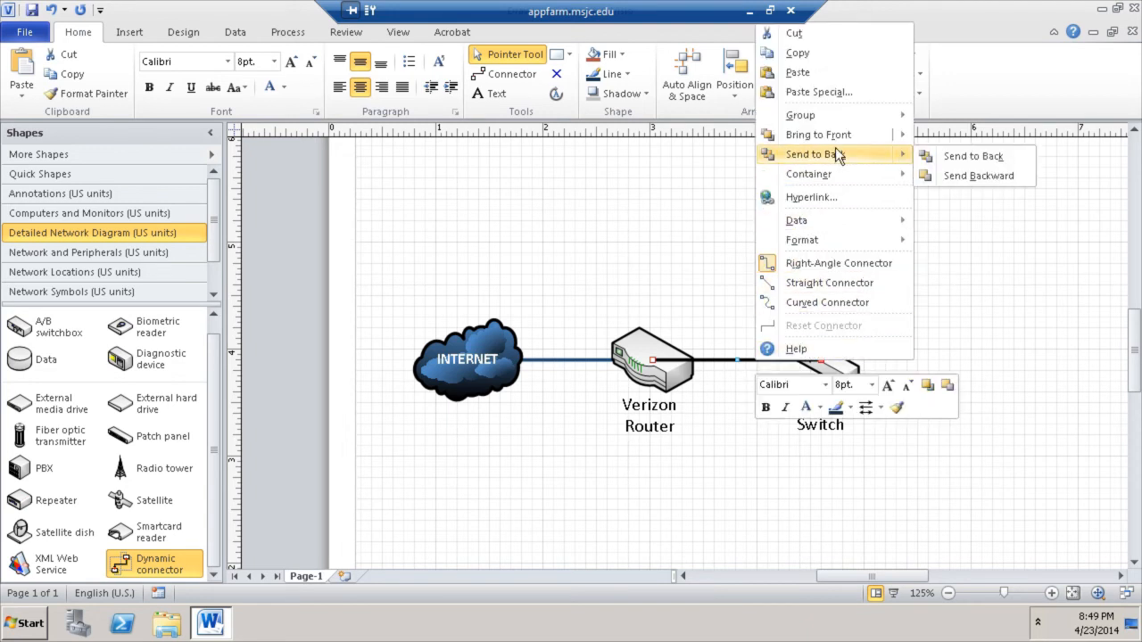
pyautogui.click(945, 158)
pyautogui.click(963, 285)
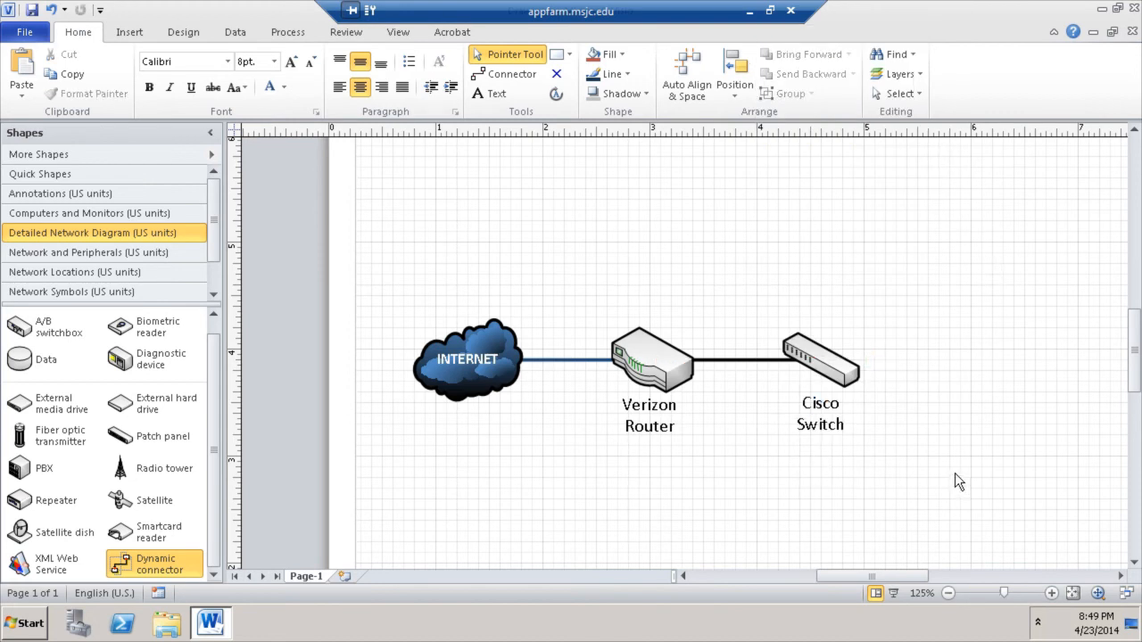
pyautogui.scroll(2, 942, 472)
pyautogui.scroll(-3, 942, 471)
pyautogui.scroll(2, 939, 472)
pyautogui.scroll(-1, 923, 471)
pyautogui.scroll(1, 220, 410)
pyautogui.scroll(-1, 222, 402)
pyautogui.scroll(1, 222, 375)
# - Place a wireless access point above the Cisco Switch and connect them with a Dynamic connector
pyautogui.click(111, 252)
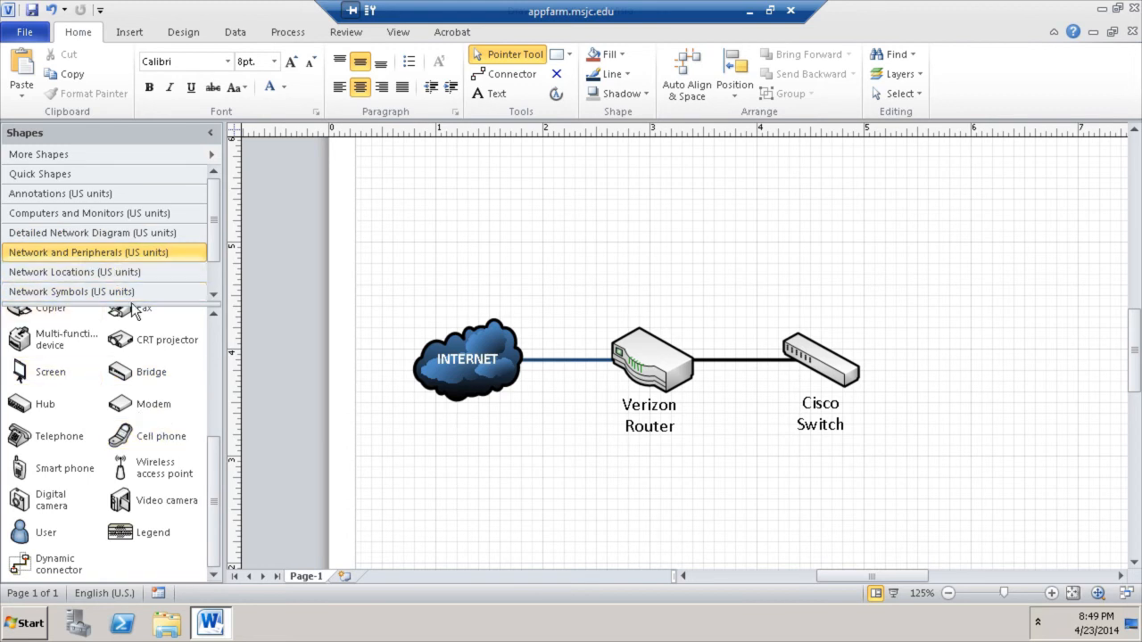
pyautogui.moveTo(146, 487); pyautogui.dragTo(814, 246)
pyautogui.click(937, 263)
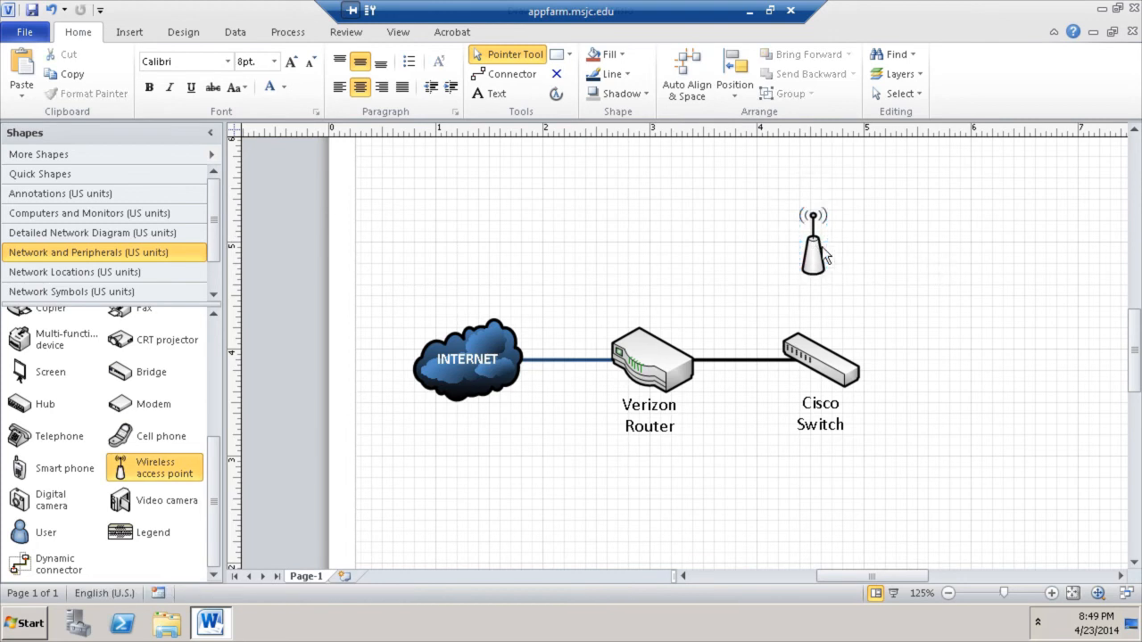
pyautogui.moveTo(77, 563); pyautogui.dragTo(812, 241)
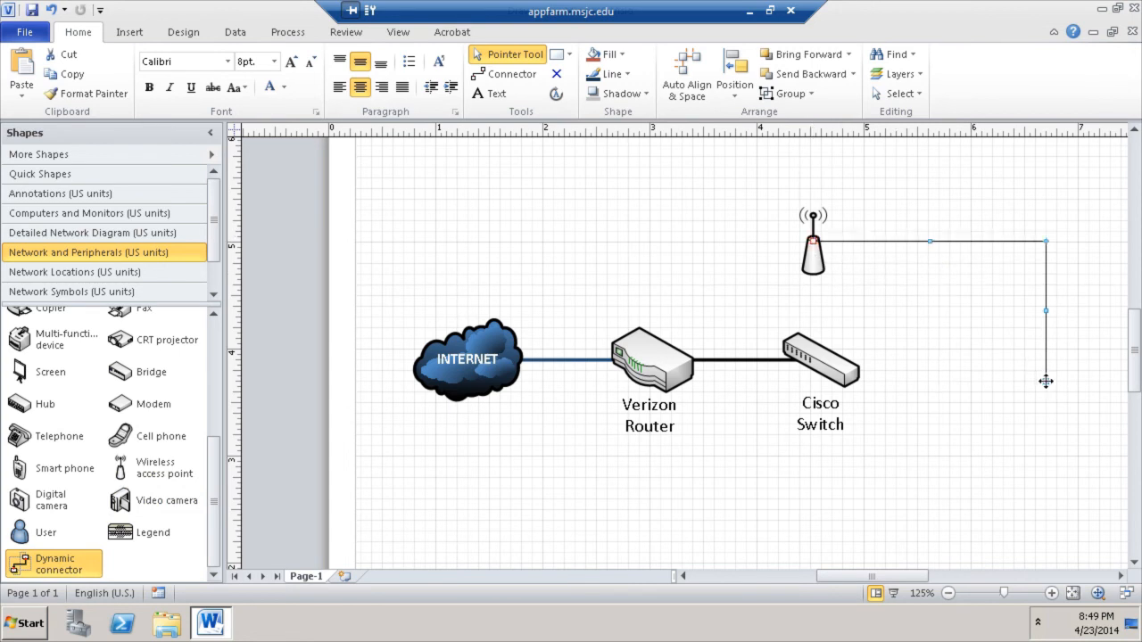
pyautogui.moveTo(857, 342); pyautogui.dragTo(825, 348)
pyautogui.click(911, 322)
pyautogui.click(821, 258)
pyautogui.press('Right')
pyautogui.press('Right')
pyautogui.press('Right')
pyautogui.press('Right')
pyautogui.press('Right')
pyautogui.press('Right')
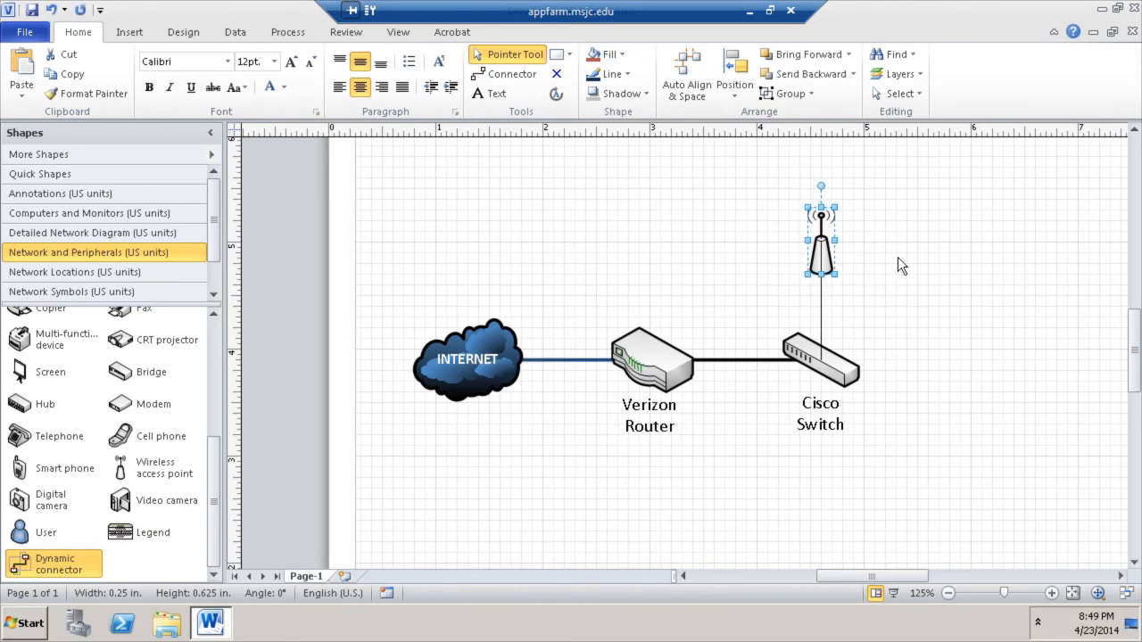
pyautogui.click(897, 257)
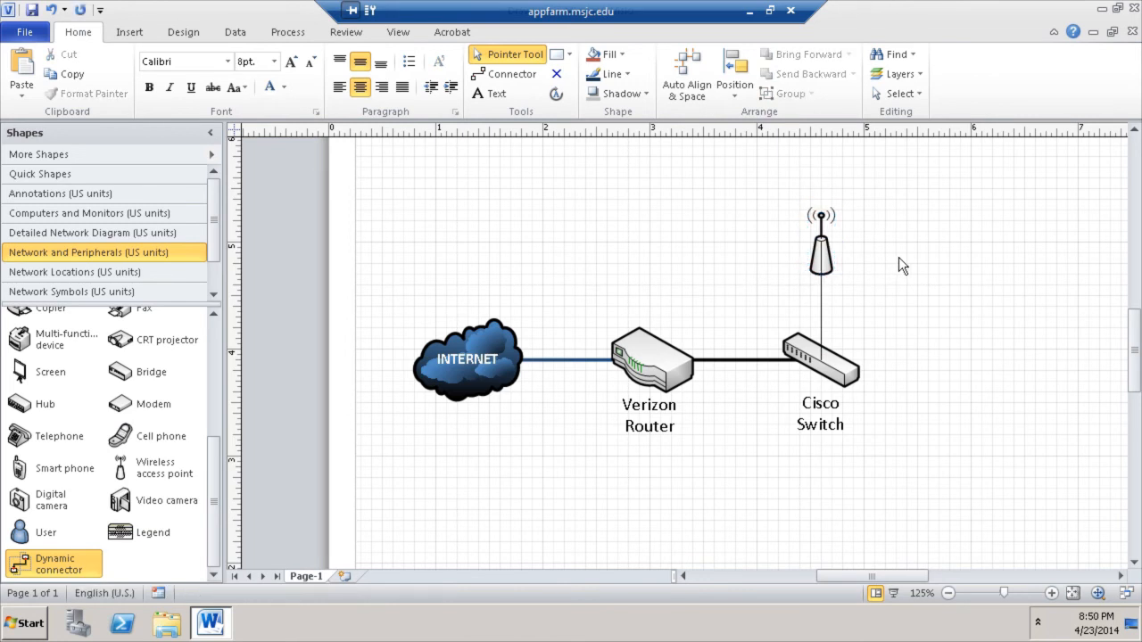
# - Give the access-point connector a 1½ pt weight and send it behind the switch
pyautogui.click(820, 300)
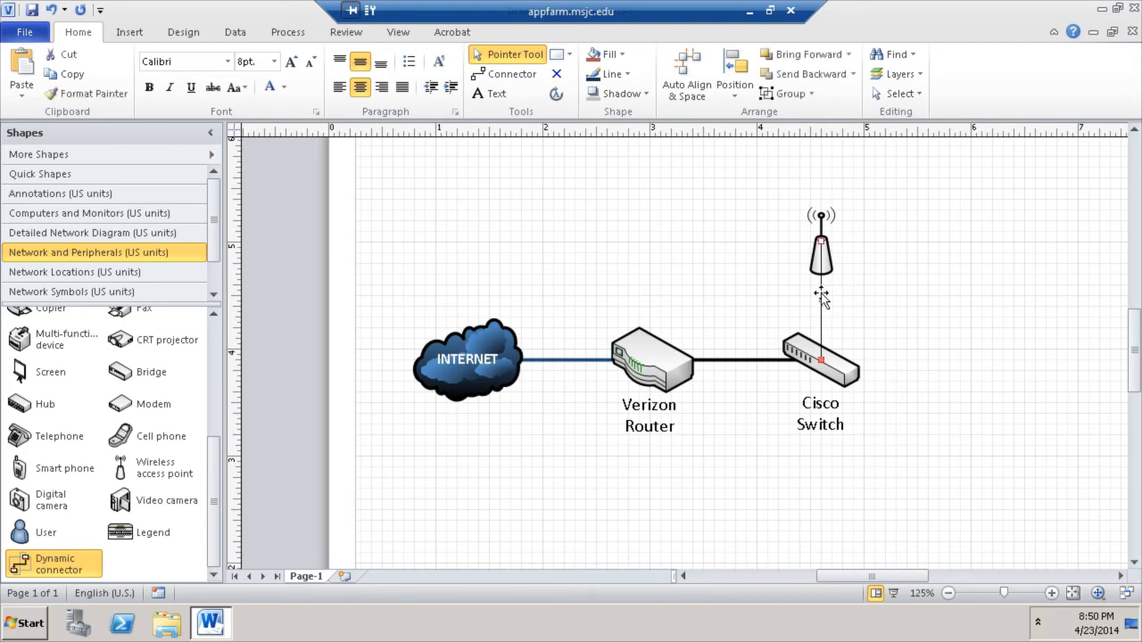
pyautogui.click(628, 75)
pyautogui.moveTo(653, 286)
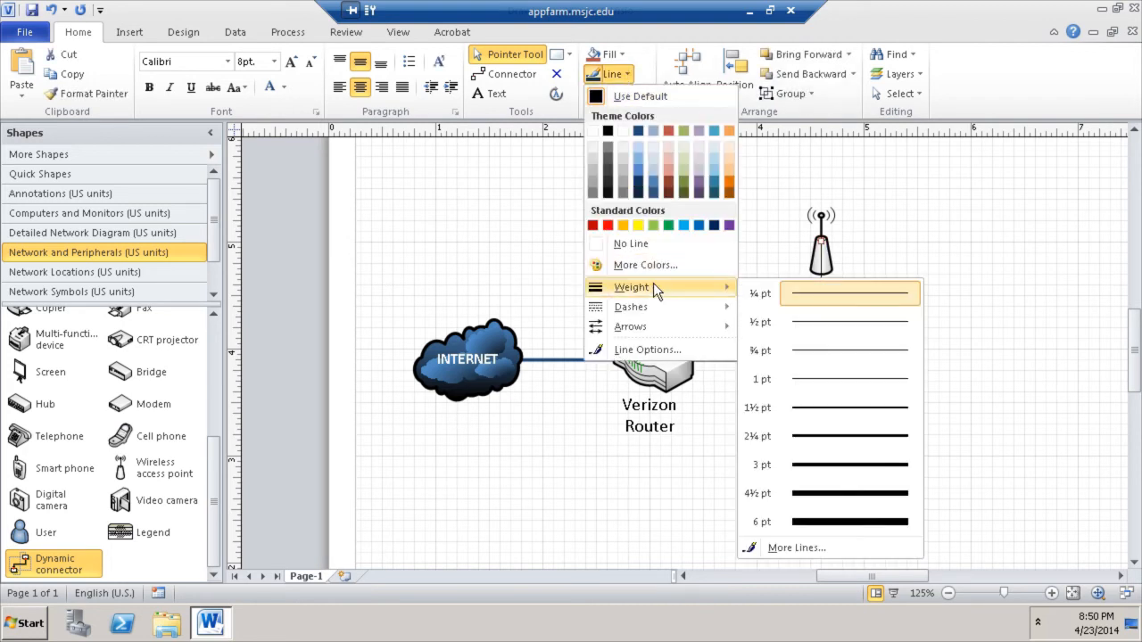
pyautogui.click(828, 407)
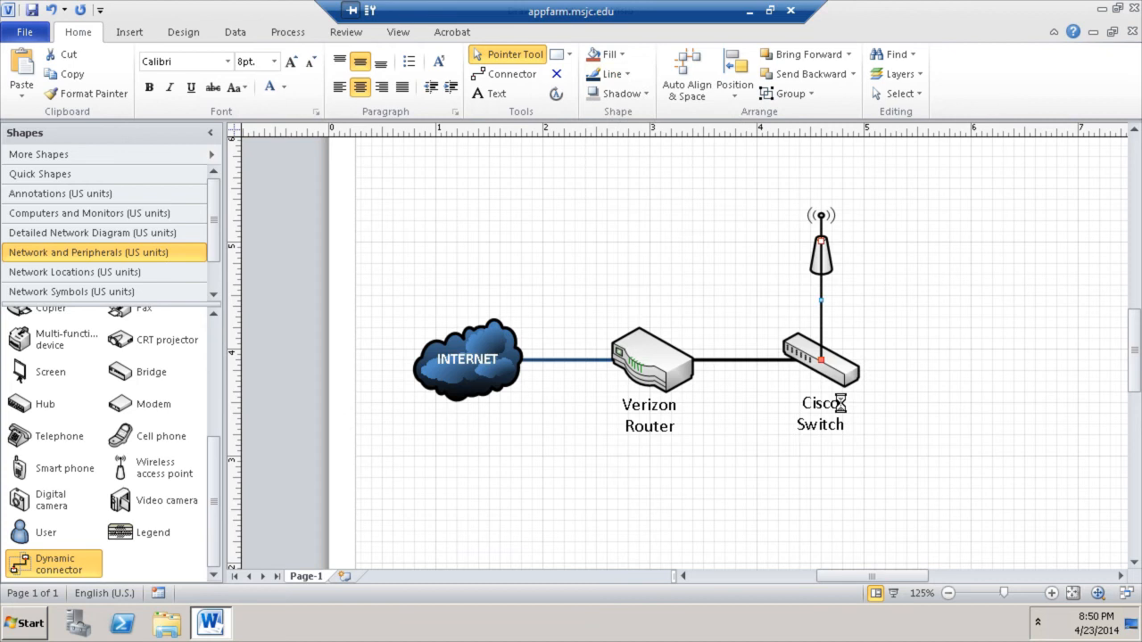
pyautogui.click(1017, 366)
pyautogui.click(821, 311)
pyautogui.rightClick(823, 314)
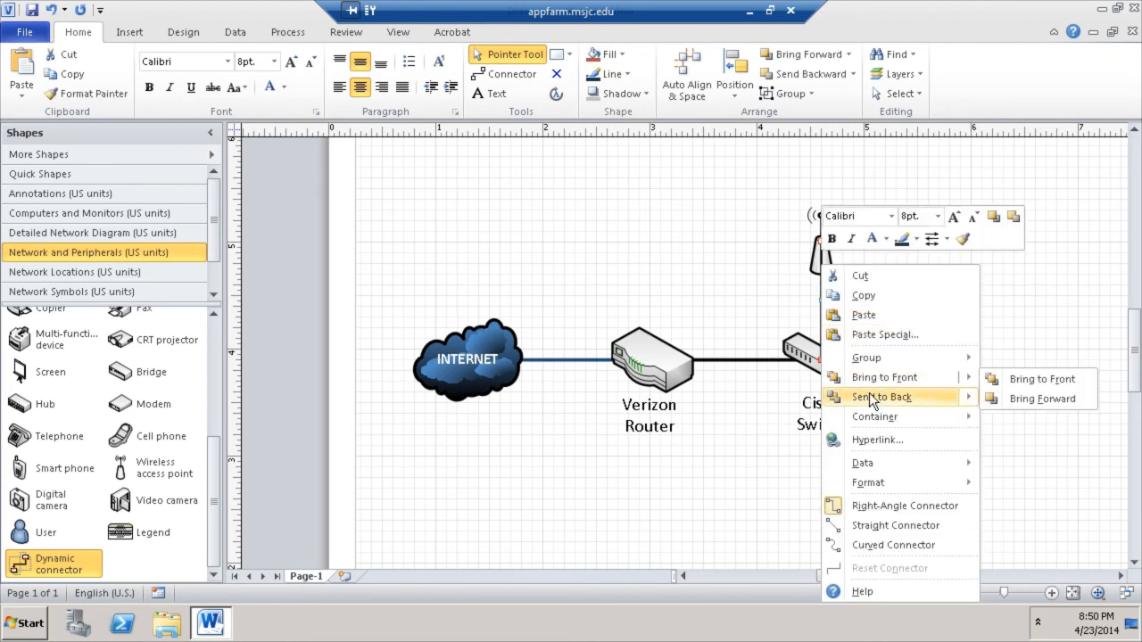
pyautogui.moveTo(874, 397)
pyautogui.click(1035, 399)
pyautogui.click(997, 292)
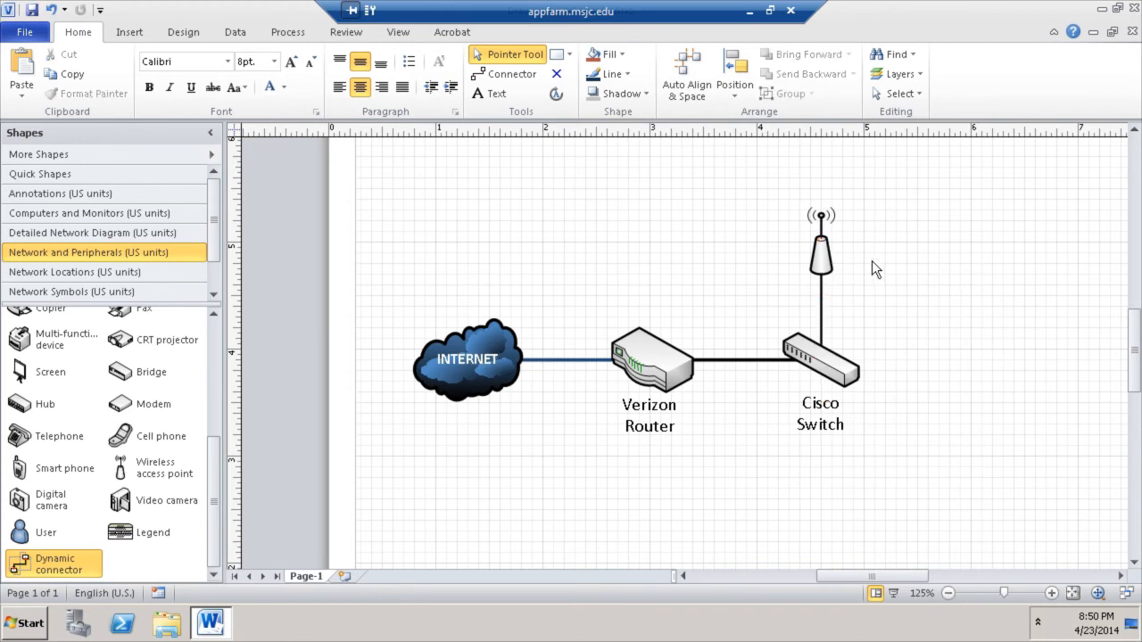
# - Label the access point 'Cisco Wireless Access Point'
pyautogui.click(822, 253)
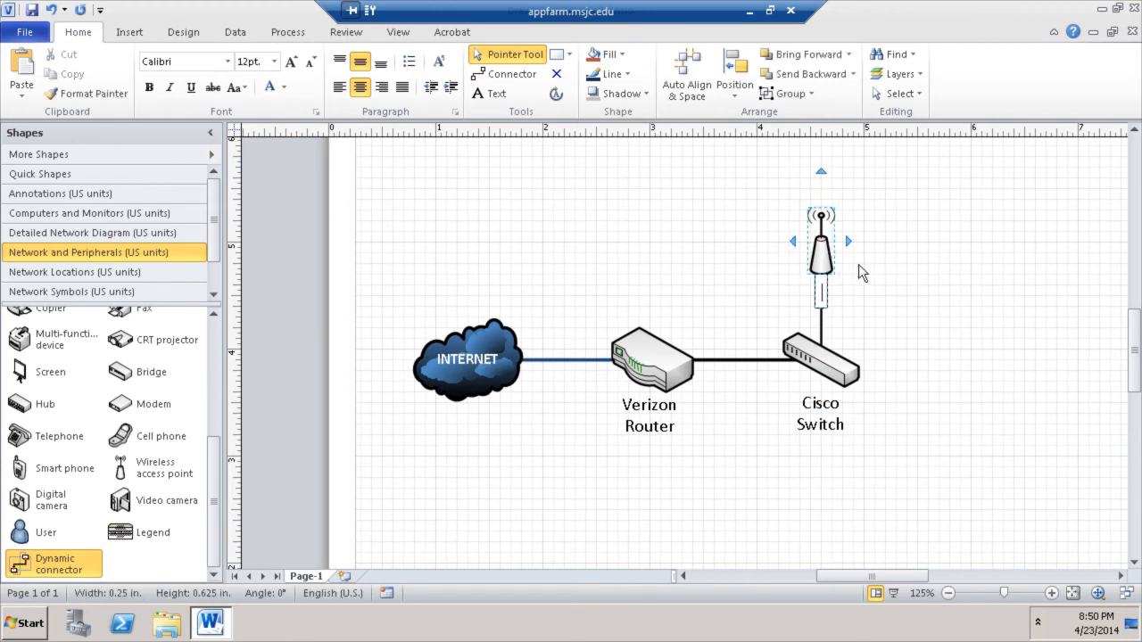
pyautogui.write('Cisco ')
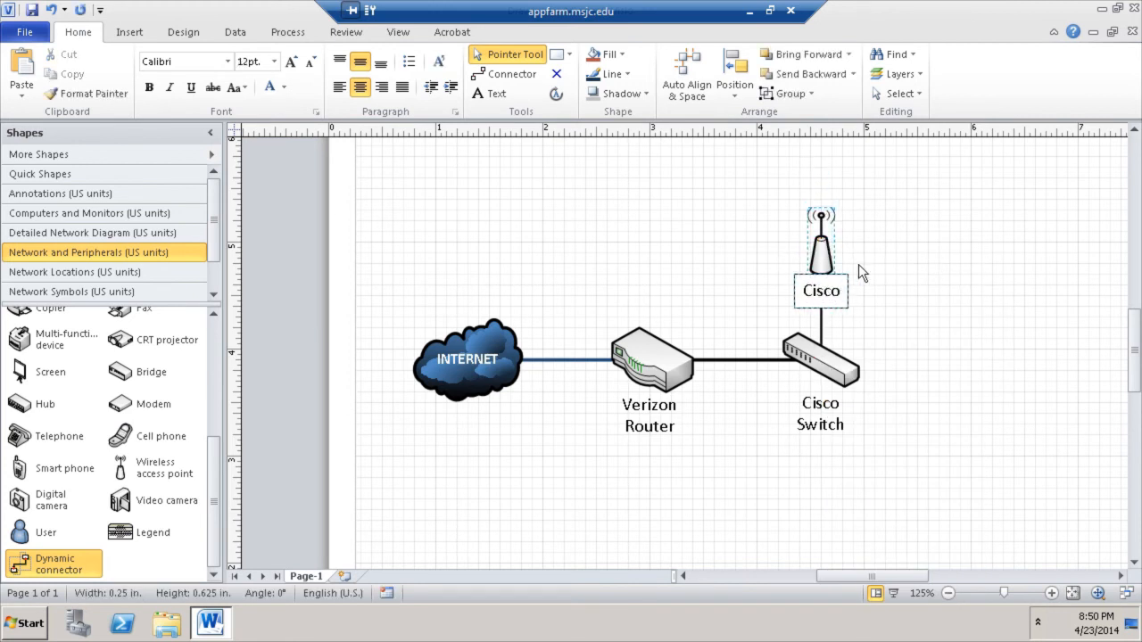
pyautogui.write('wir')
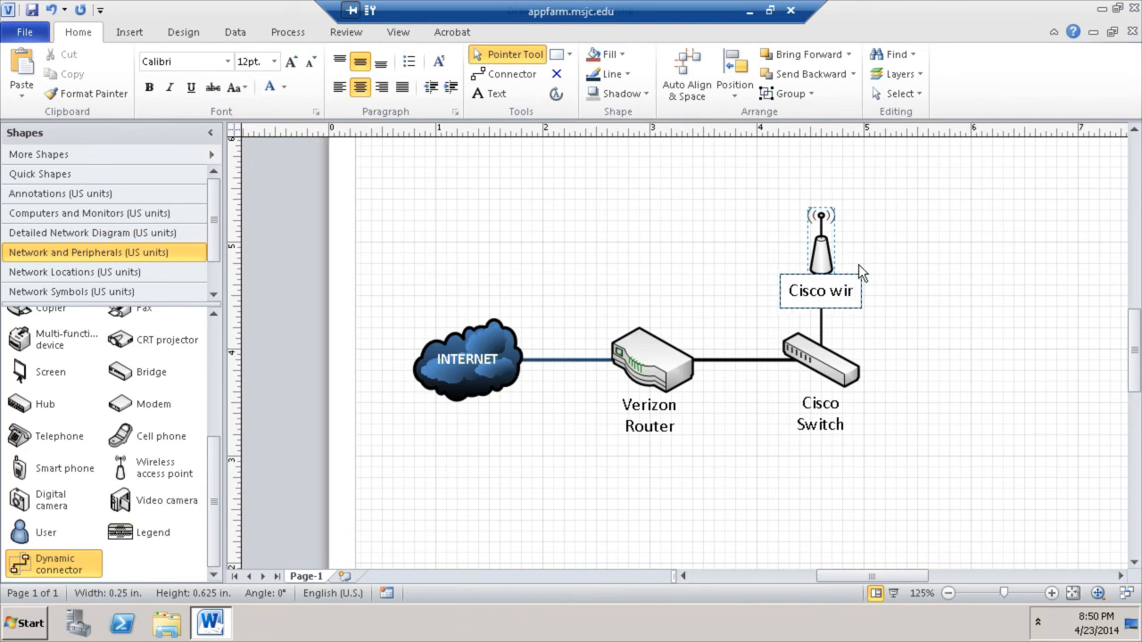
pyautogui.press('BackSpace')
pyautogui.press('BackSpace')
pyautogui.press('BackSpace')
pyautogui.write('Wir')
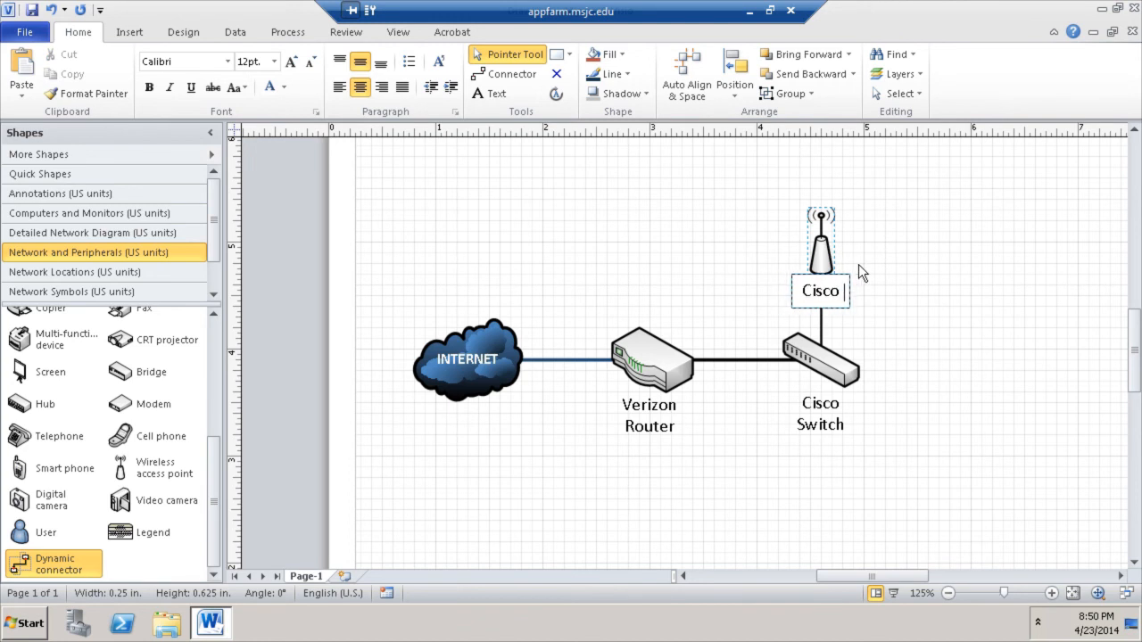
pyautogui.write('eless')
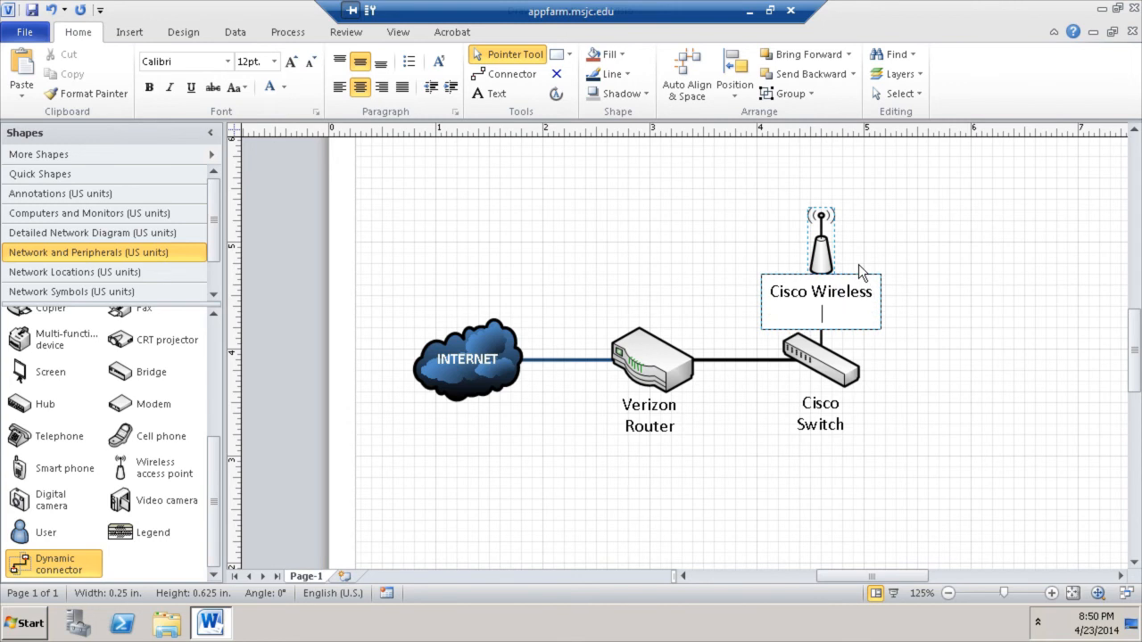
pyautogui.write(' Access Point')
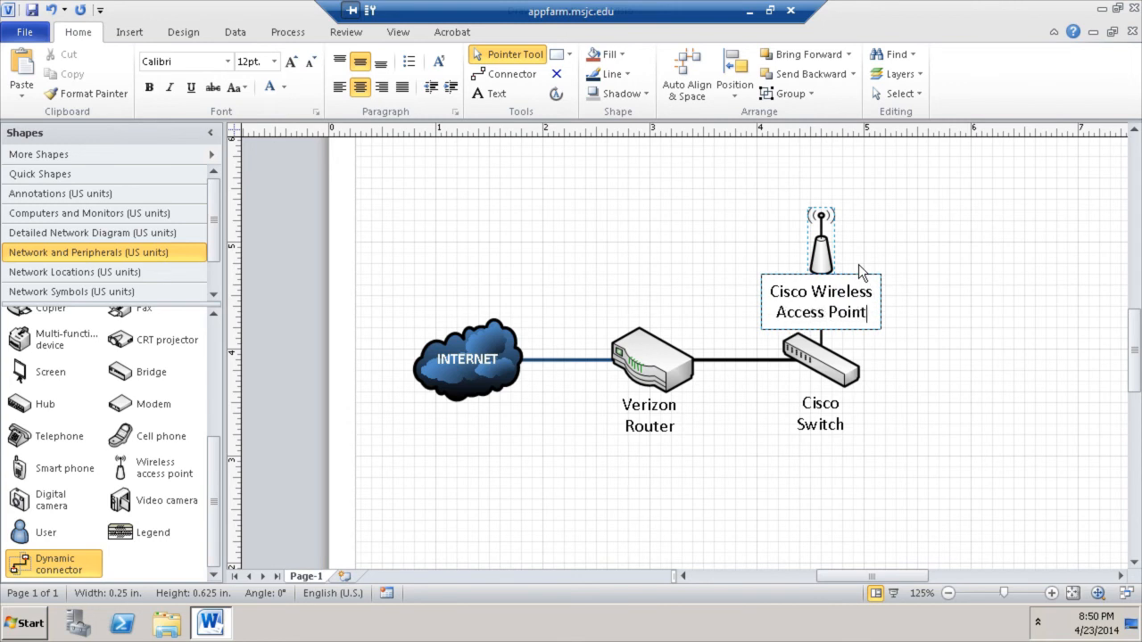
pyautogui.click(883, 259)
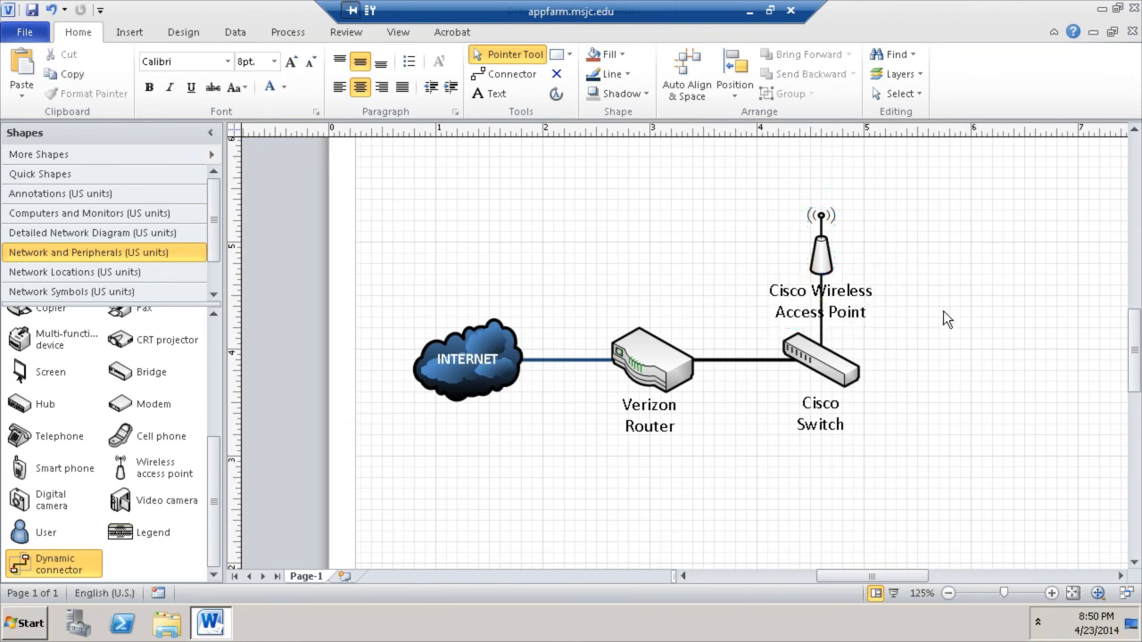
# - Move the access point's label to the upper left of the antenna
pyautogui.click(822, 258)
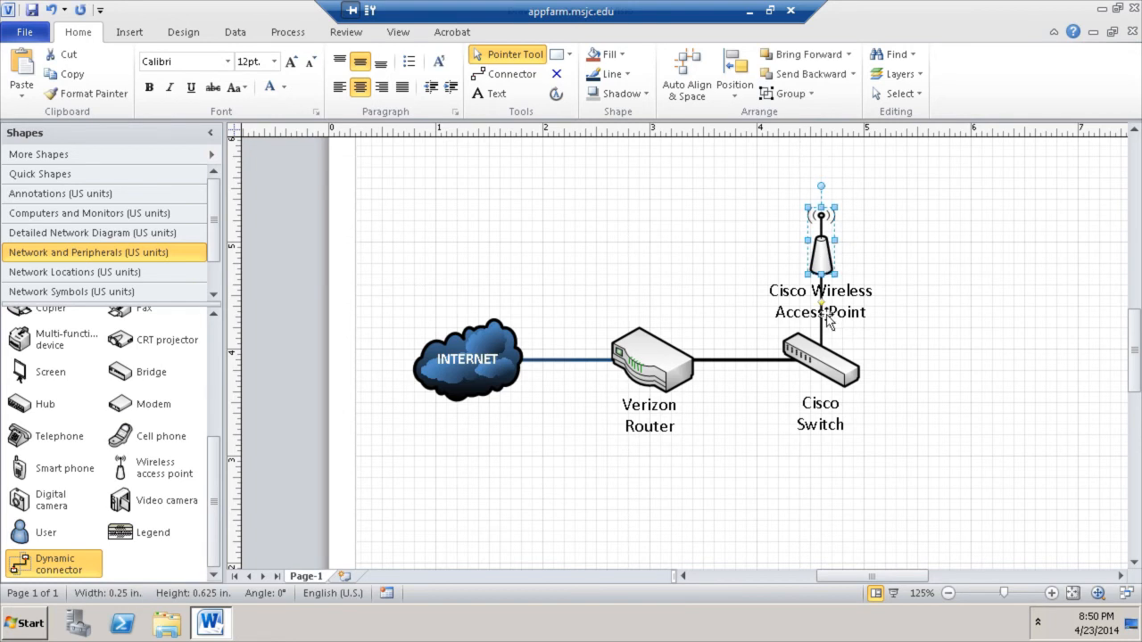
pyautogui.moveTo(822, 304)
pyautogui.mouseDown()
pyautogui.moveTo(788, 288)
pyautogui.moveTo(753, 231)
pyautogui.mouseUp()
pyautogui.click(932, 248)
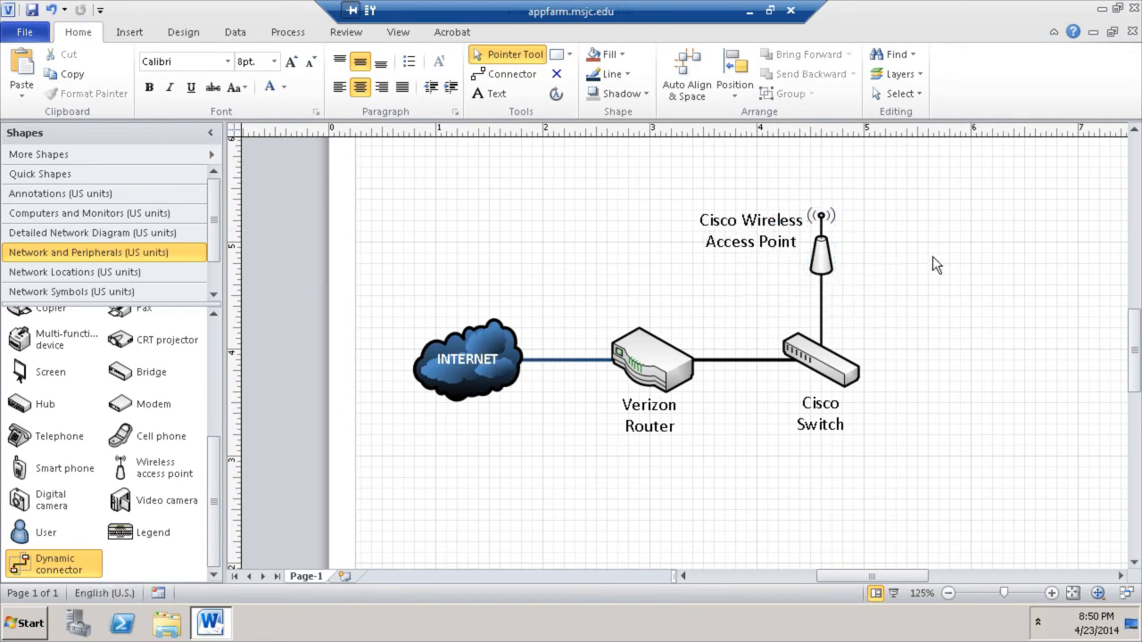
pyautogui.scroll(2, 936, 346)
pyautogui.scroll(-2, 936, 346)
pyautogui.scroll(1, 936, 346)
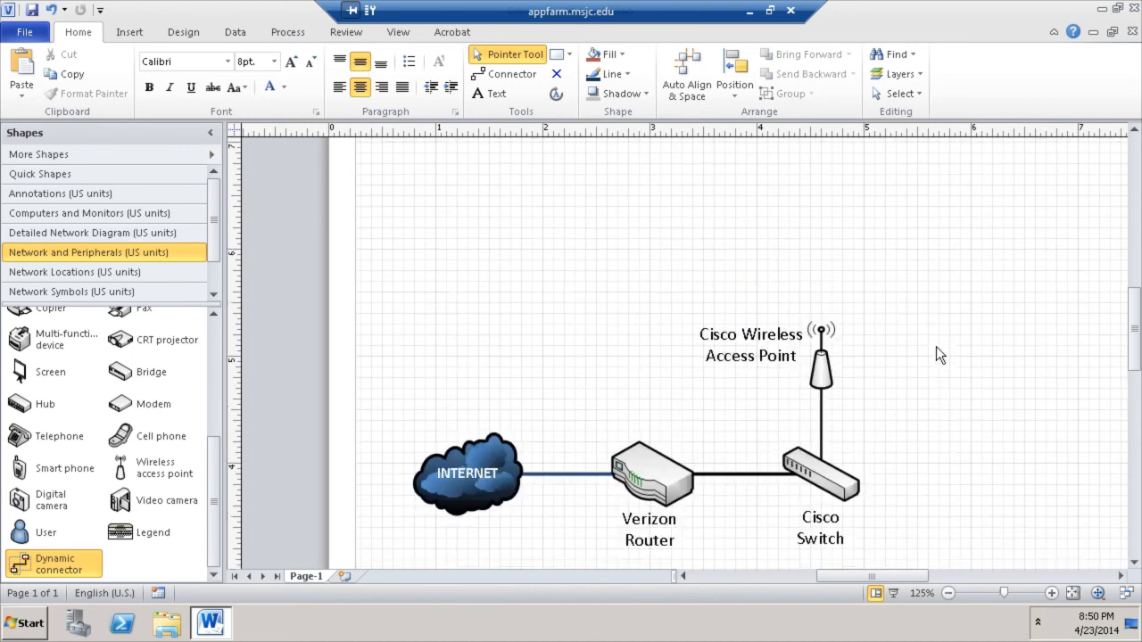
pyautogui.scroll(-1, 935, 346)
pyautogui.moveTo(910, 575); pyautogui.dragTo(919, 575)
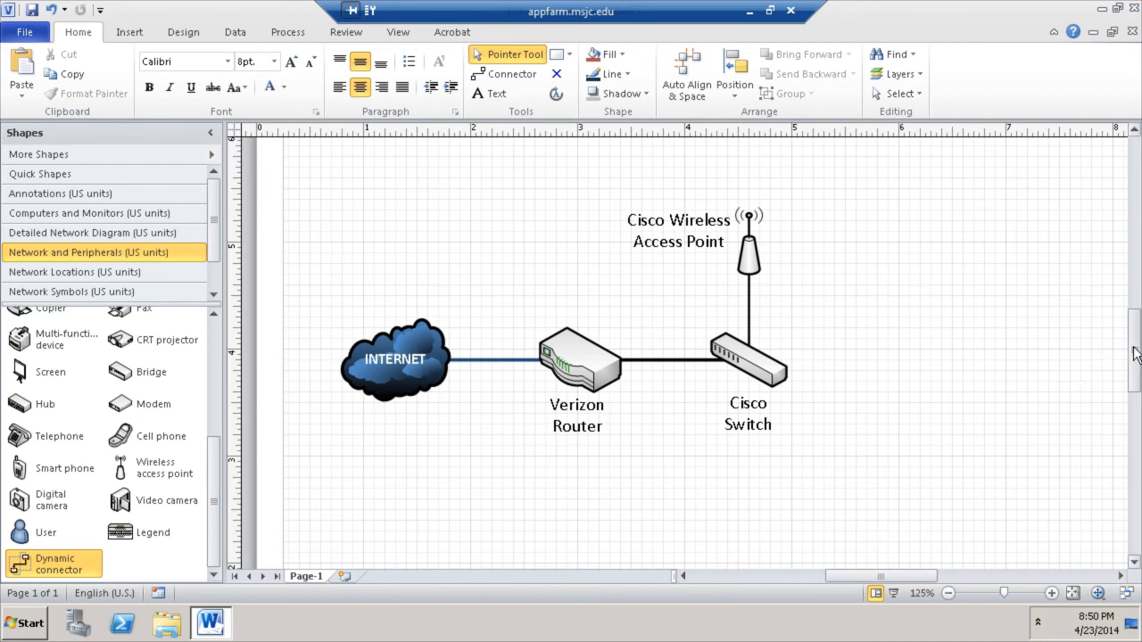
pyautogui.scroll(-1, 1116, 378)
pyautogui.hscroll(-1, 916, 574)
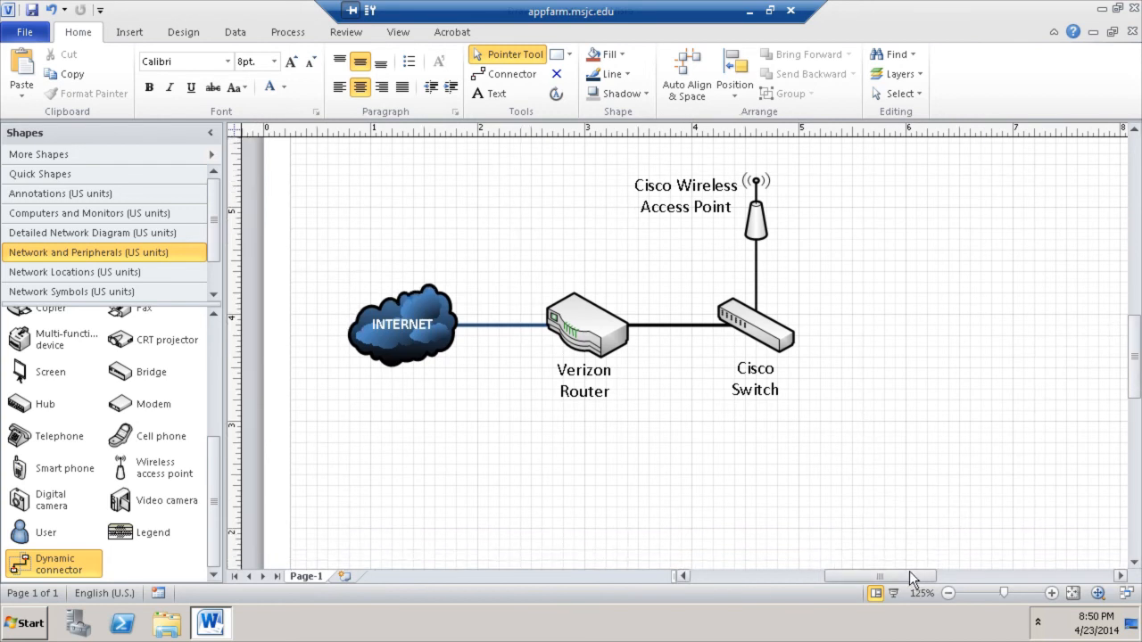
pyautogui.hscroll(4, 921, 580)
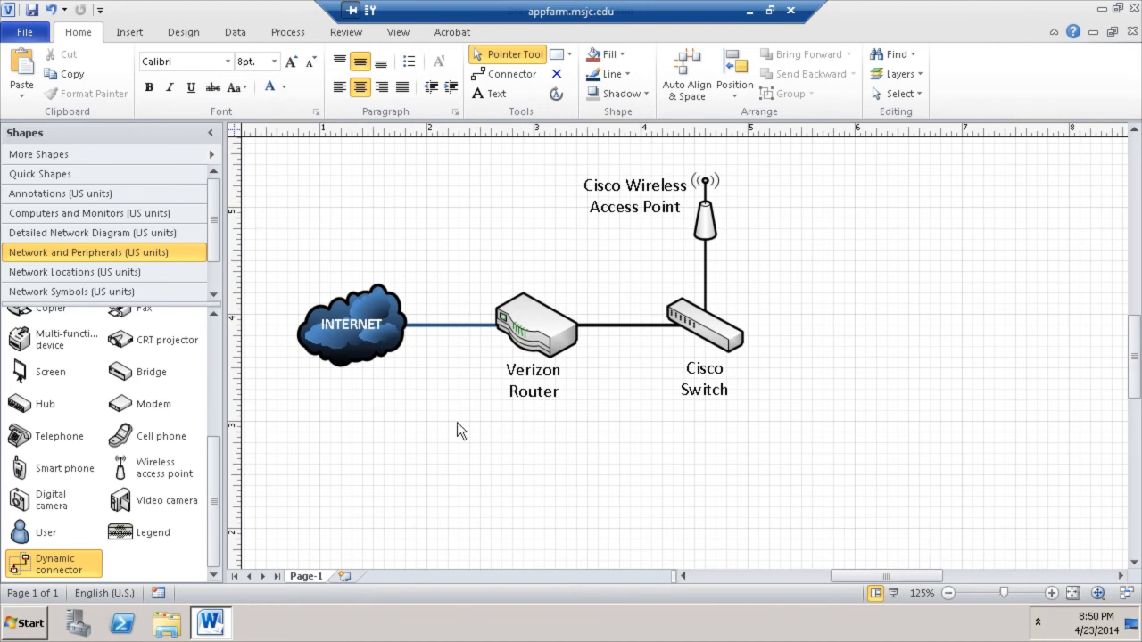
pyautogui.moveTo(221, 488); pyautogui.dragTo(222, 444)
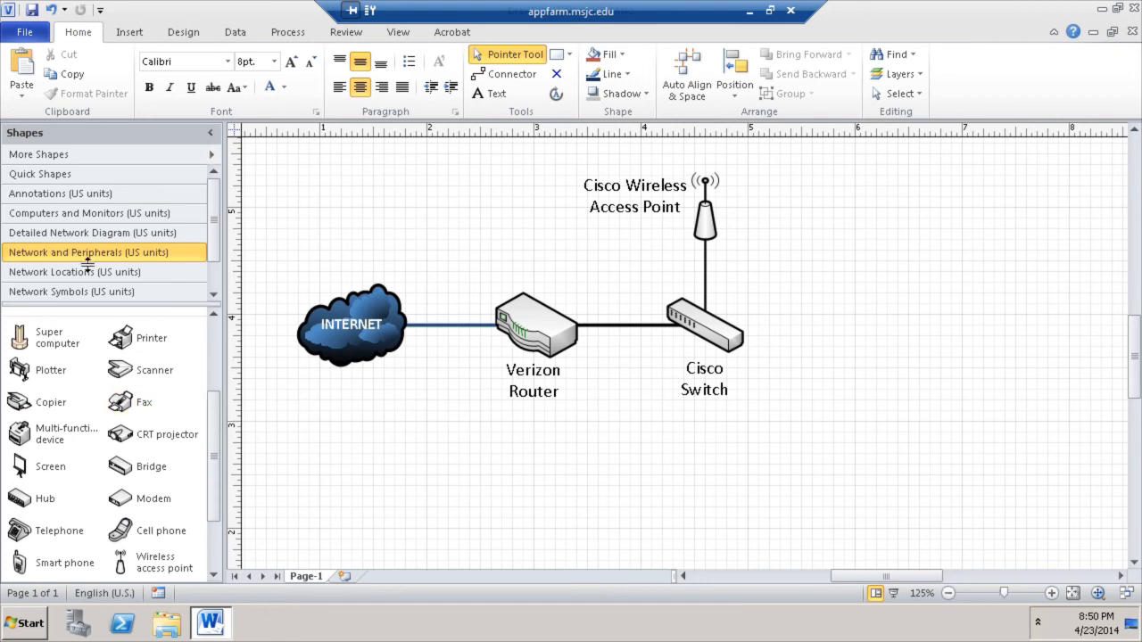
# - Place a PC right of the Cisco Switch and start a Dynamic connector from the switch
pyautogui.click(87, 216)
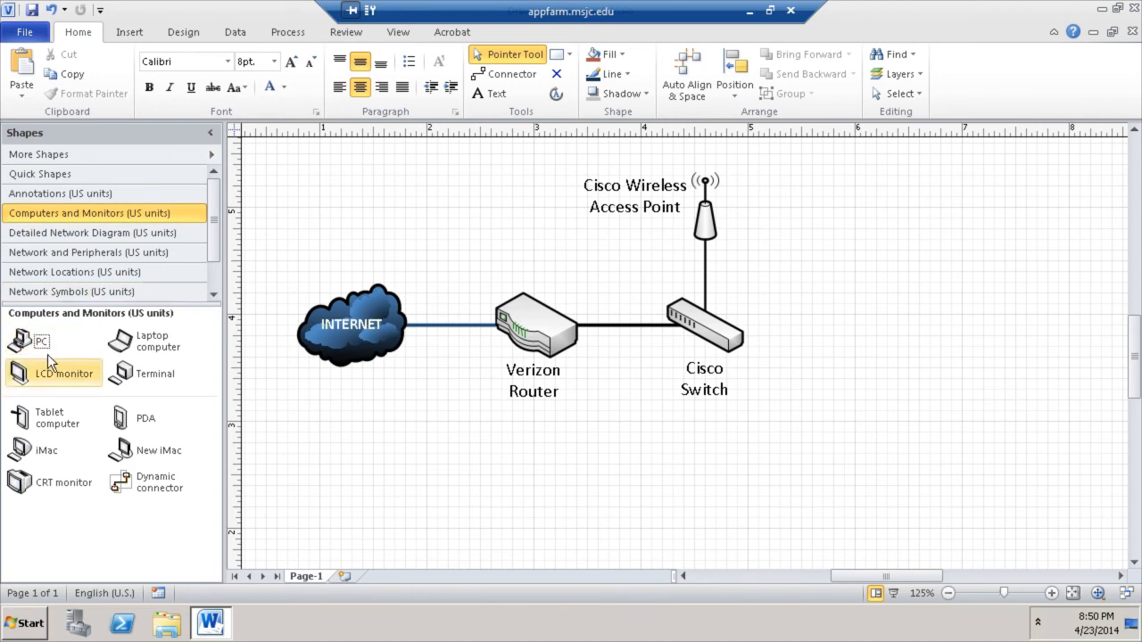
pyautogui.moveTo(29, 351); pyautogui.dragTo(897, 413)
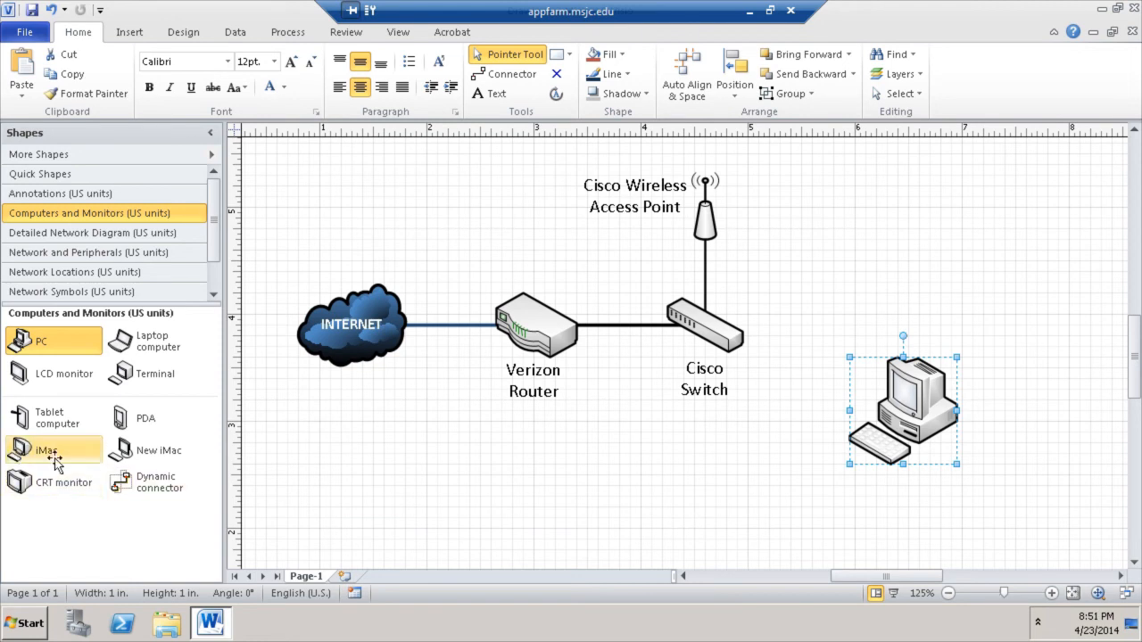
pyautogui.moveTo(913, 427)
pyautogui.moveTo(907, 409); pyautogui.dragTo(902, 387)
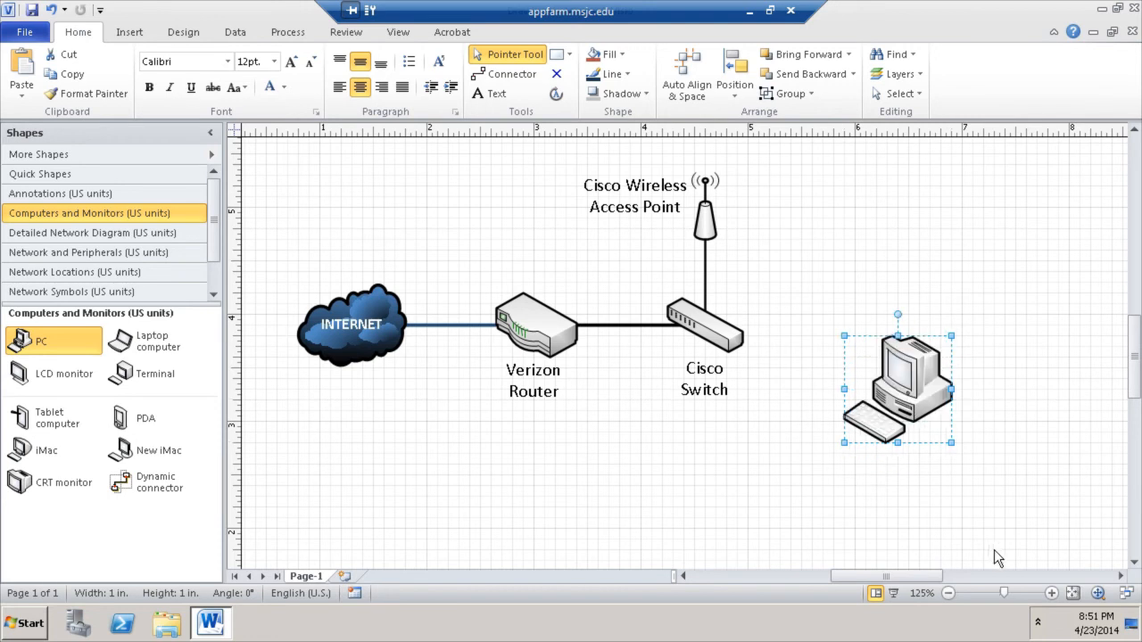
pyautogui.click(747, 518)
pyautogui.moveTo(928, 384); pyautogui.dragTo(929, 340)
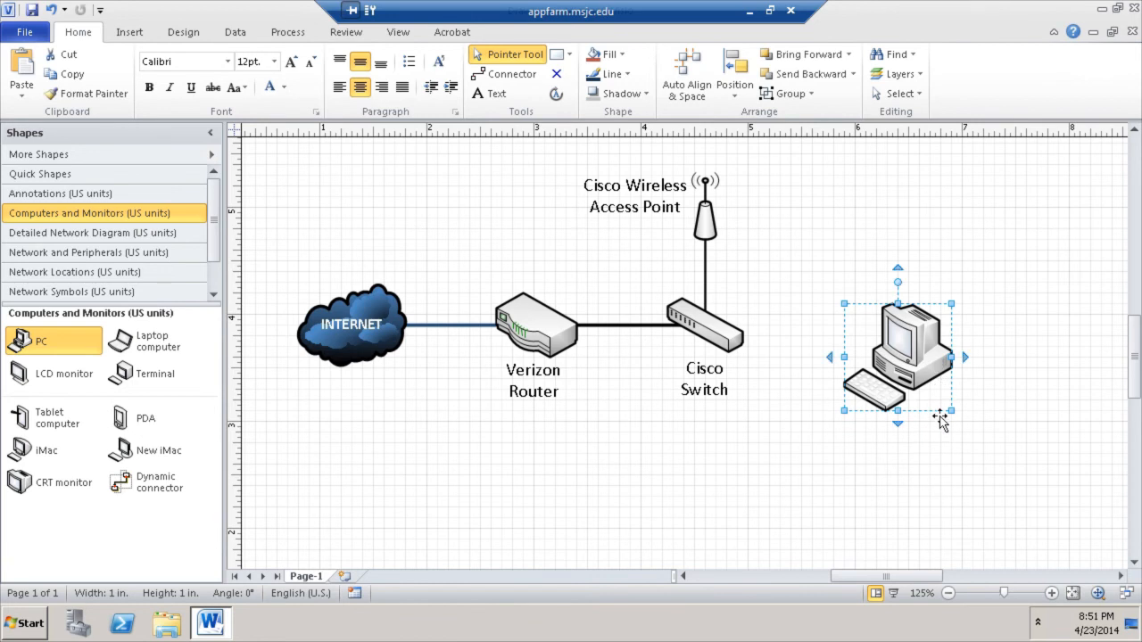
pyautogui.moveTo(145, 496); pyautogui.dragTo(704, 326)
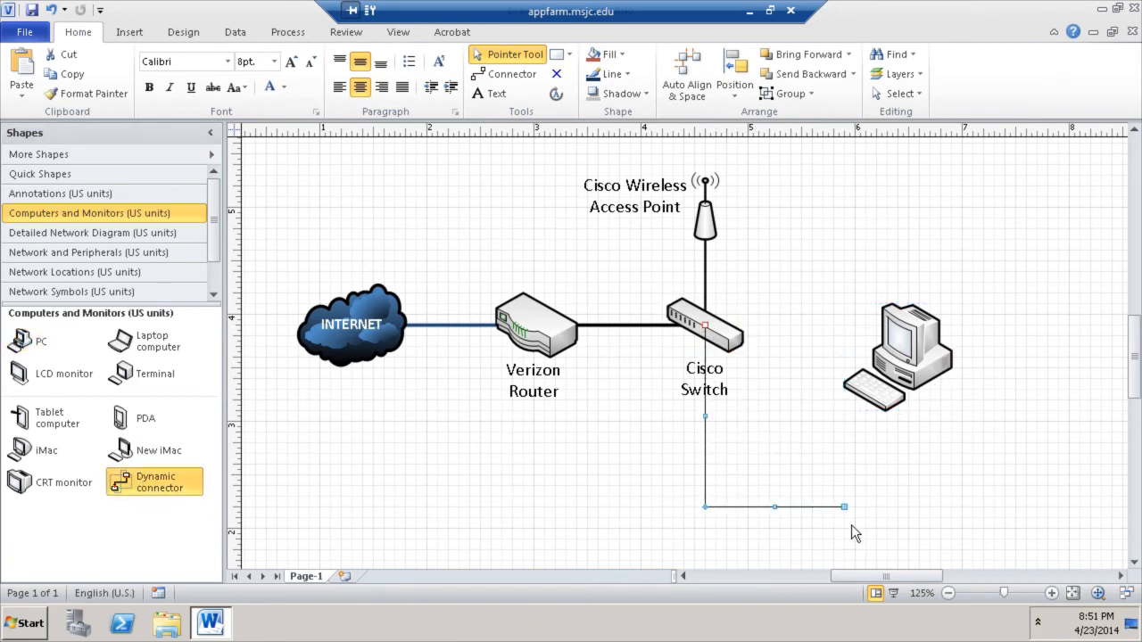
# - Glue the connector's free end to the PC and move the PC below the switch
pyautogui.moveTo(880, 378); pyautogui.dragTo(956, 361)
pyautogui.click(1040, 434)
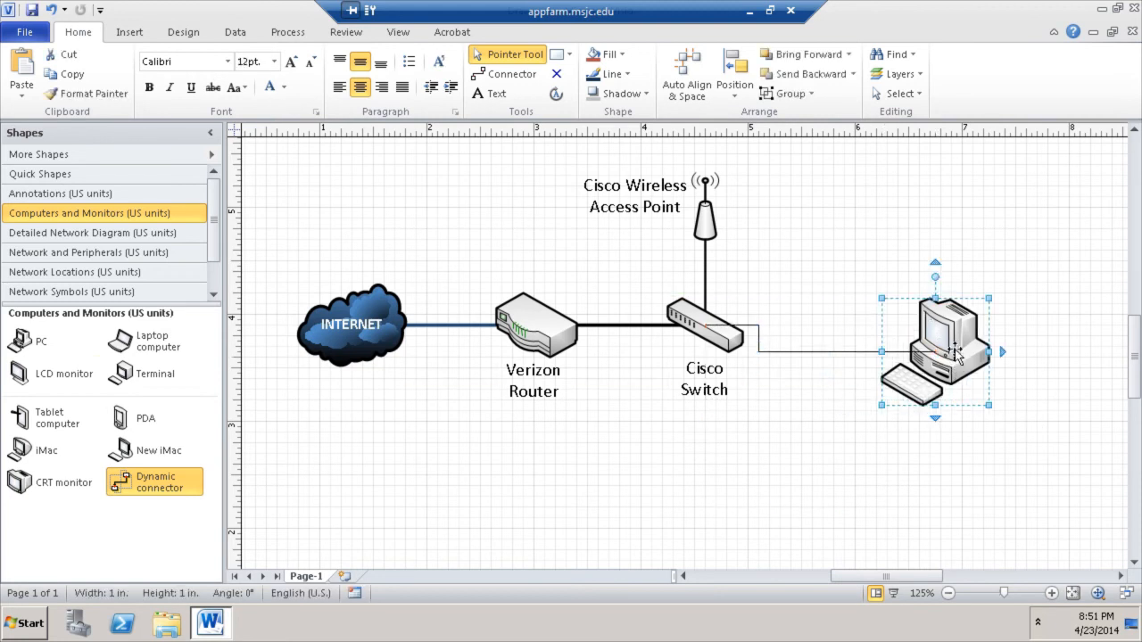
pyautogui.press('Up')
pyautogui.press('Up')
pyautogui.press('Up')
pyautogui.press('Up')
pyautogui.press('Up')
pyautogui.press('Up')
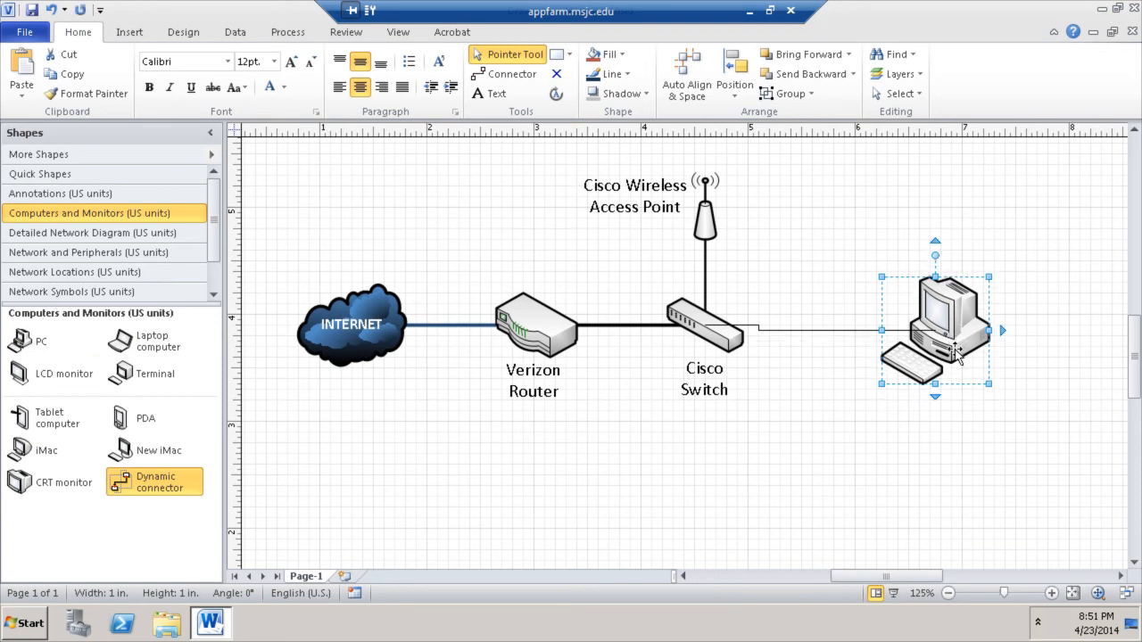
pyautogui.press('Down')
pyautogui.press('Down')
pyautogui.press('Down')
pyautogui.press('Down')
pyautogui.press('Down')
pyautogui.press('Down')
pyautogui.press('Down')
pyautogui.press('Down')
pyautogui.press('Down')
pyautogui.press('Down')
pyautogui.press('Down')
pyautogui.press('Down')
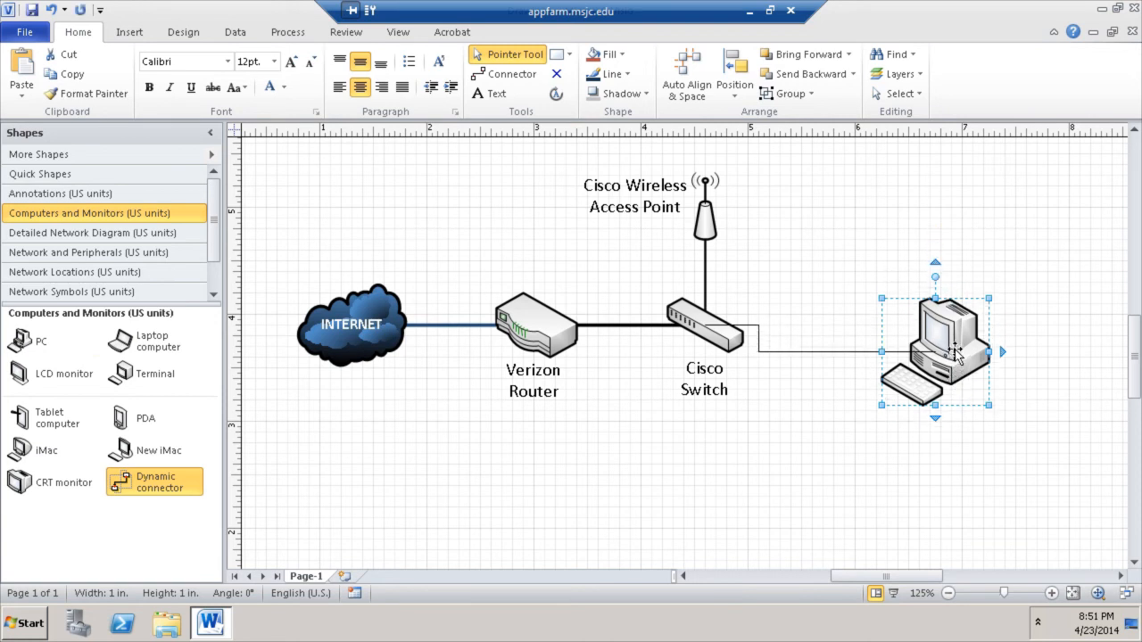
pyautogui.press('Down')
pyautogui.press('Down')
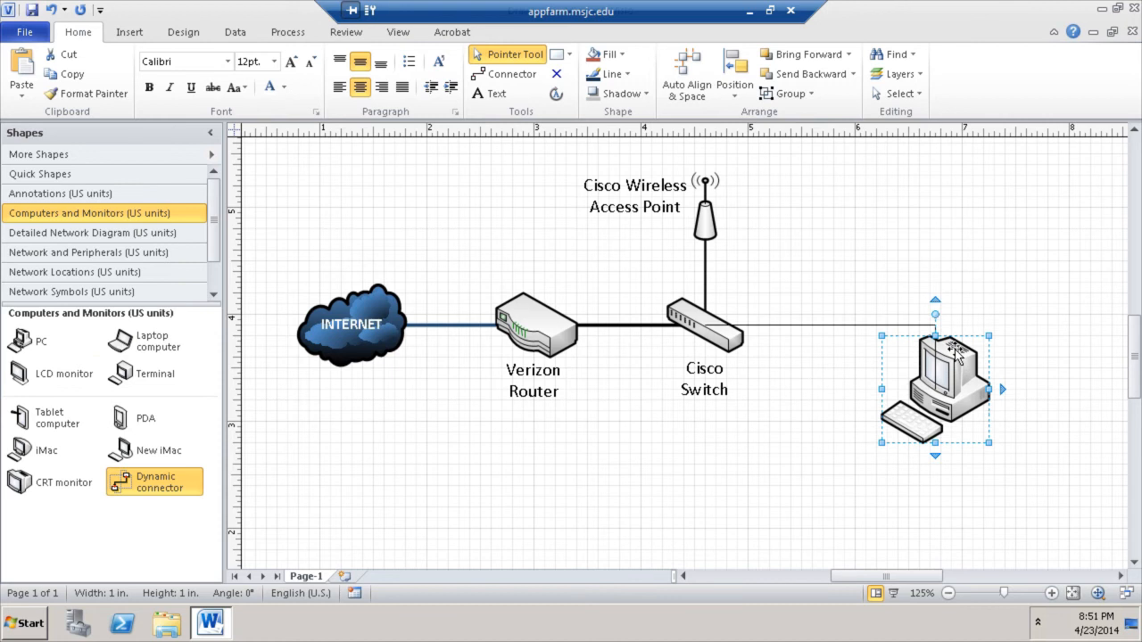
pyautogui.press('Down')
pyautogui.press('Down')
pyautogui.press('Down')
pyautogui.press('Down')
pyautogui.press('Down')
pyautogui.press('Down')
pyautogui.press('Down')
pyautogui.press('Down')
pyautogui.press('Down')
pyautogui.press('Down')
pyautogui.press('Down')
pyautogui.press('Down')
pyautogui.press('Down')
pyautogui.press('Down')
pyautogui.press('Down')
pyautogui.press('Down')
pyautogui.press('Down')
pyautogui.press('Down')
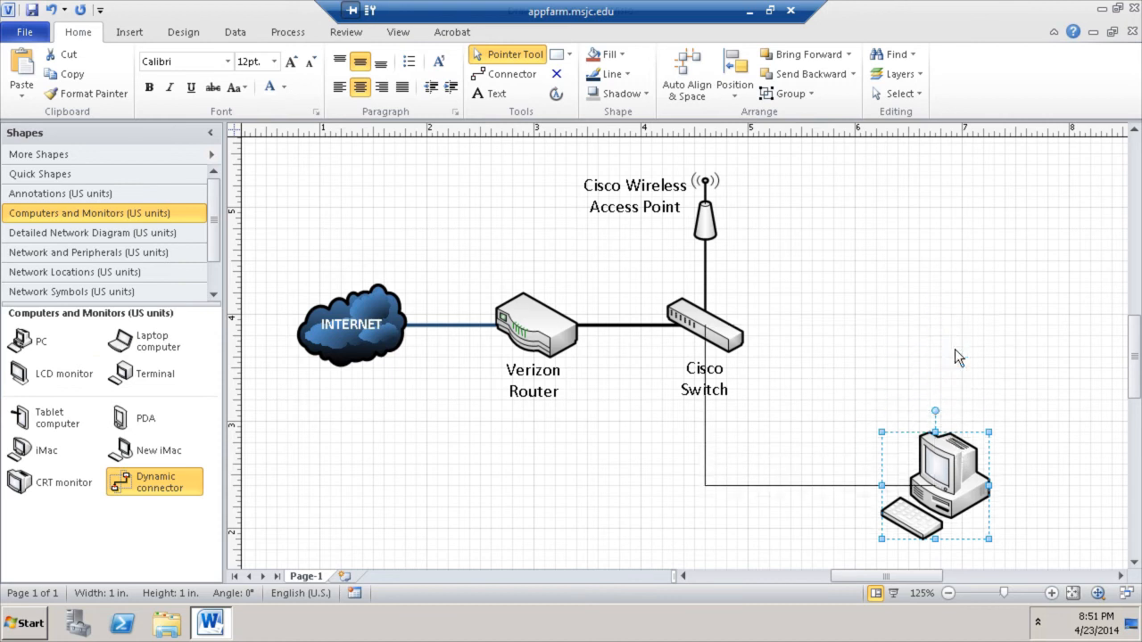
pyautogui.press('Down')
pyautogui.click(795, 459)
# - Reroute the switch-to-PC connector to run right at switch level, then down into the PC
pyautogui.moveTo(705, 491); pyautogui.dragTo(935, 336)
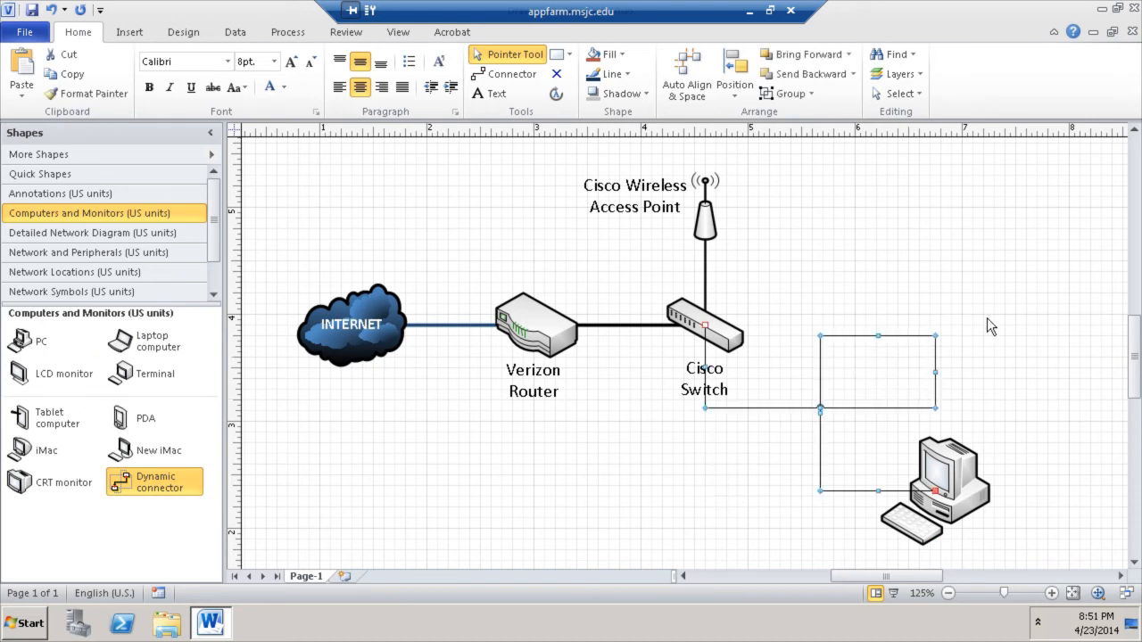
pyautogui.click(968, 337)
pyautogui.click(865, 410)
pyautogui.moveTo(841, 399); pyautogui.dragTo(793, 432)
pyautogui.click(863, 419)
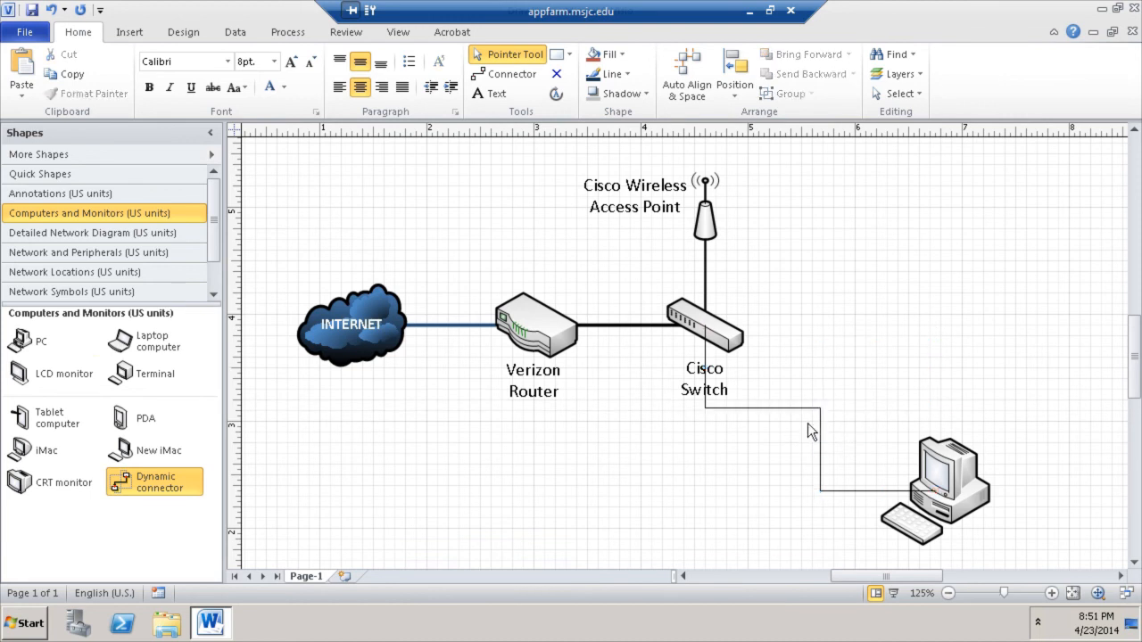
pyautogui.click(797, 409)
pyautogui.moveTo(764, 409); pyautogui.dragTo(765, 325)
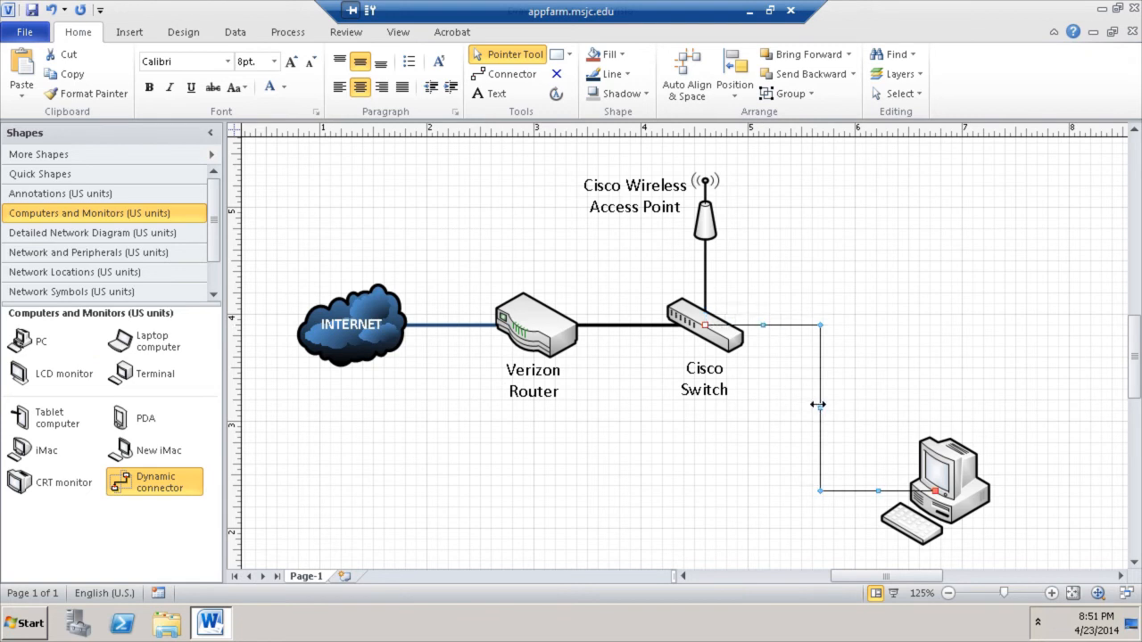
pyautogui.moveTo(820, 406); pyautogui.dragTo(940, 403)
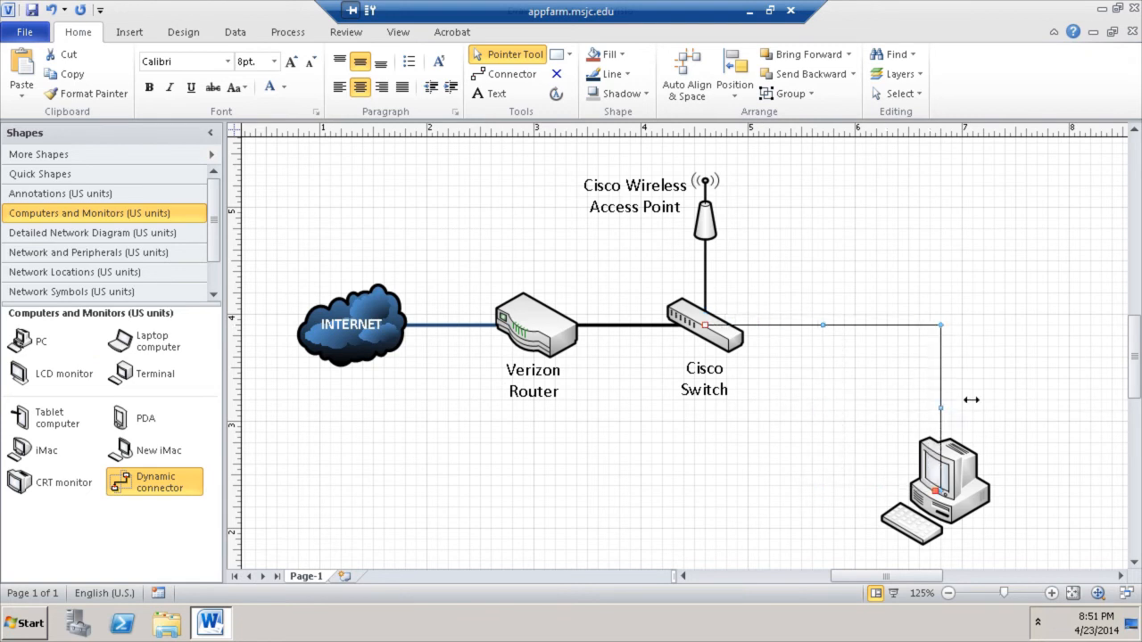
pyautogui.click(1015, 388)
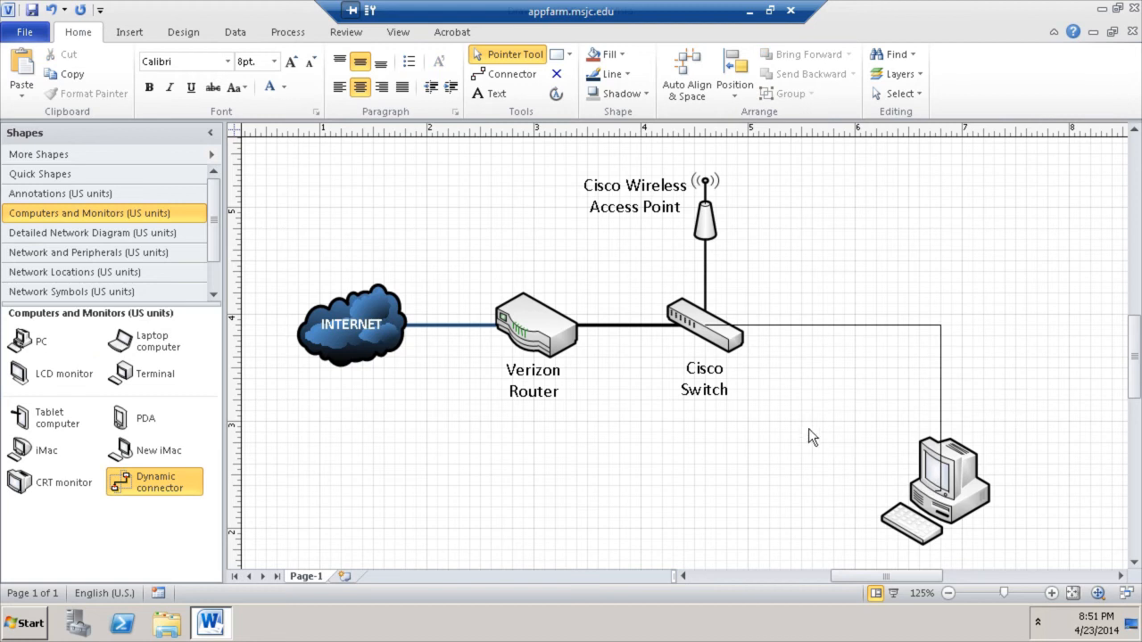
# - Thicken the switch-to-PC connector and send it behind the other shapes
pyautogui.click(844, 325)
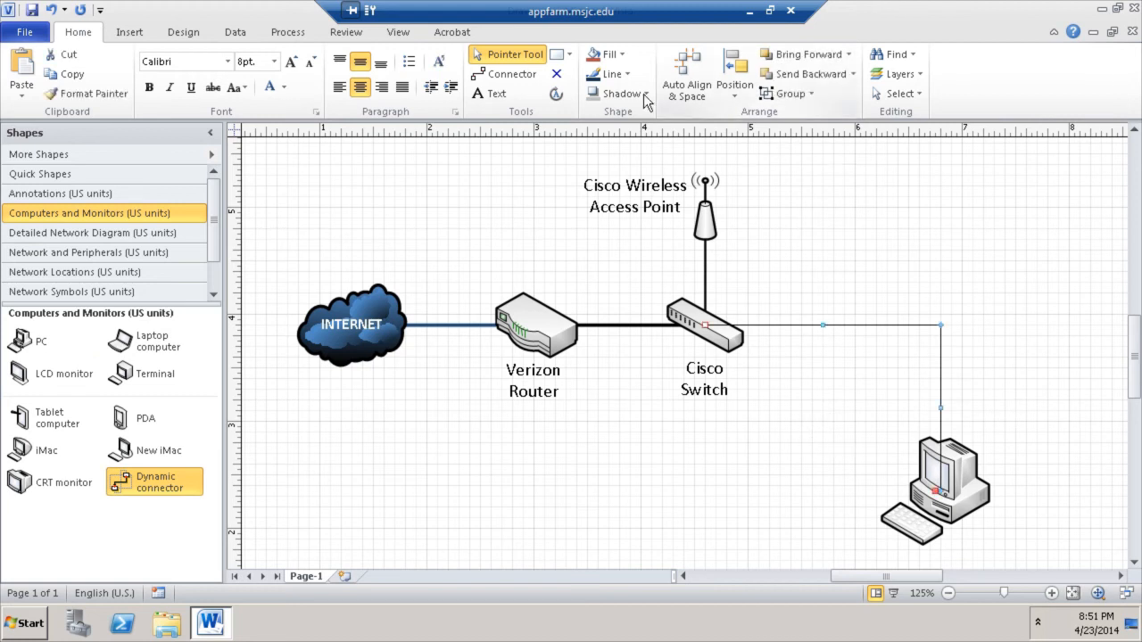
pyautogui.click(612, 74)
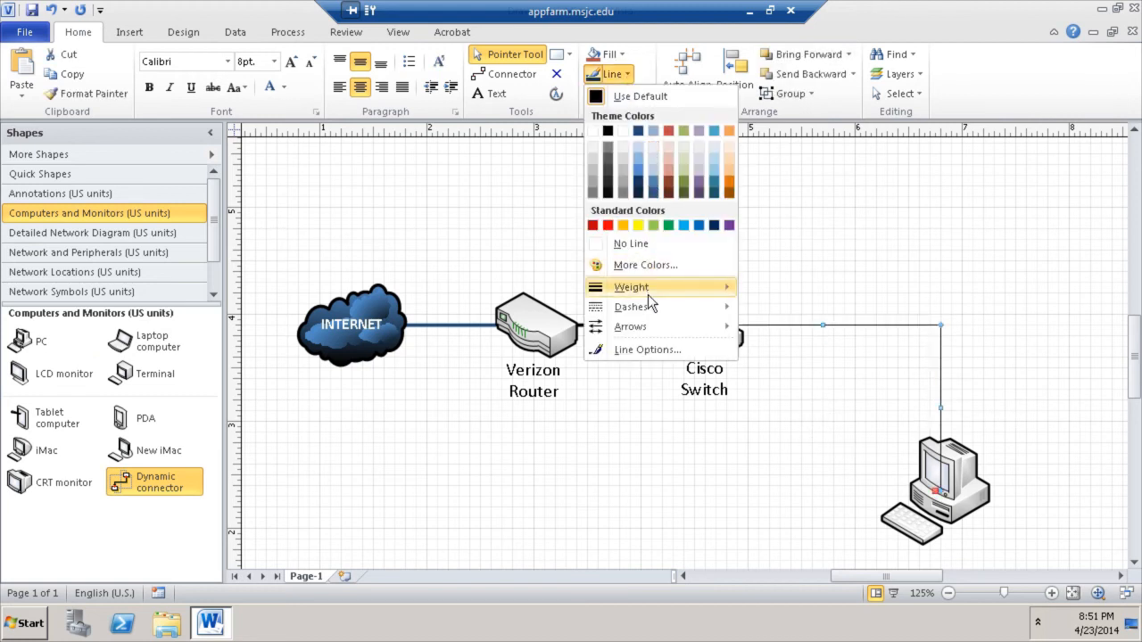
pyautogui.moveTo(649, 299)
pyautogui.click(848, 410)
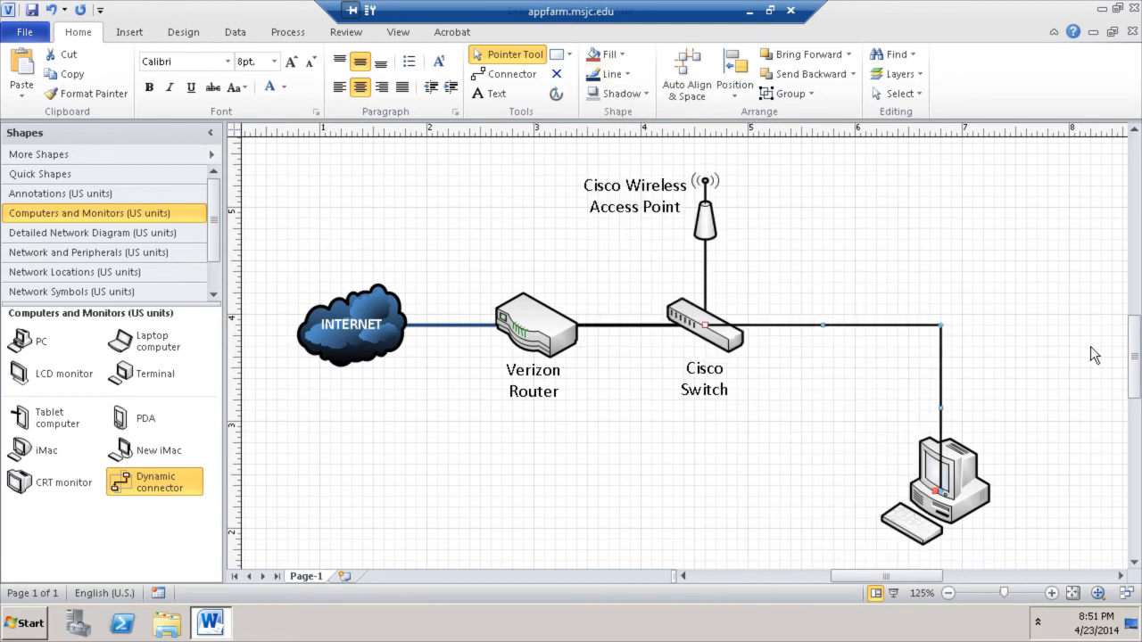
pyautogui.click(1062, 357)
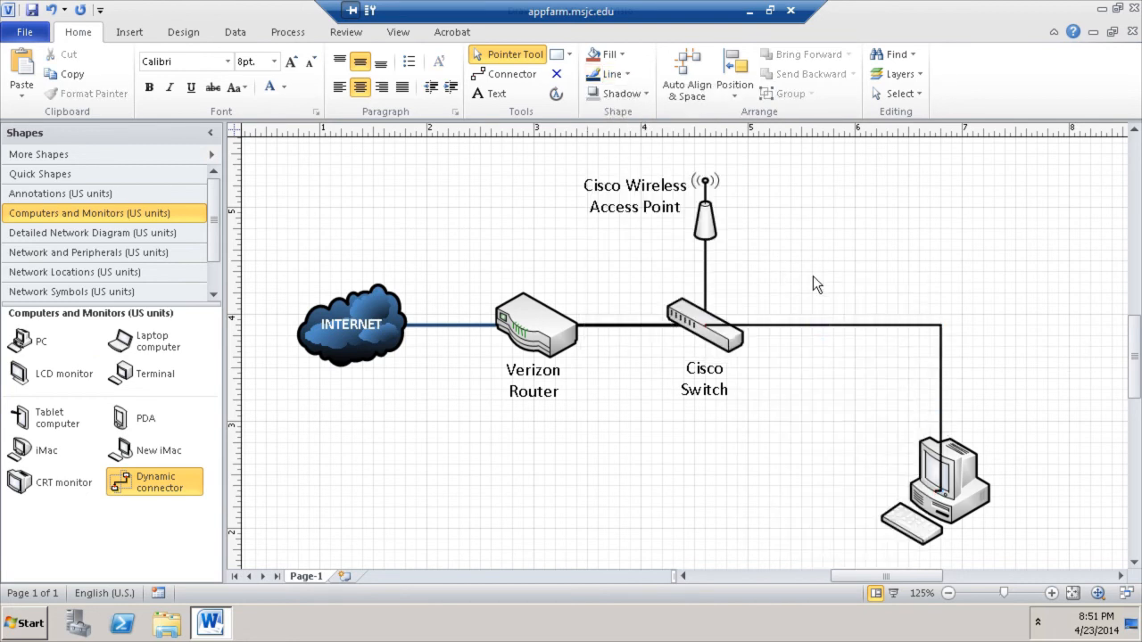
pyautogui.rightClick(859, 327)
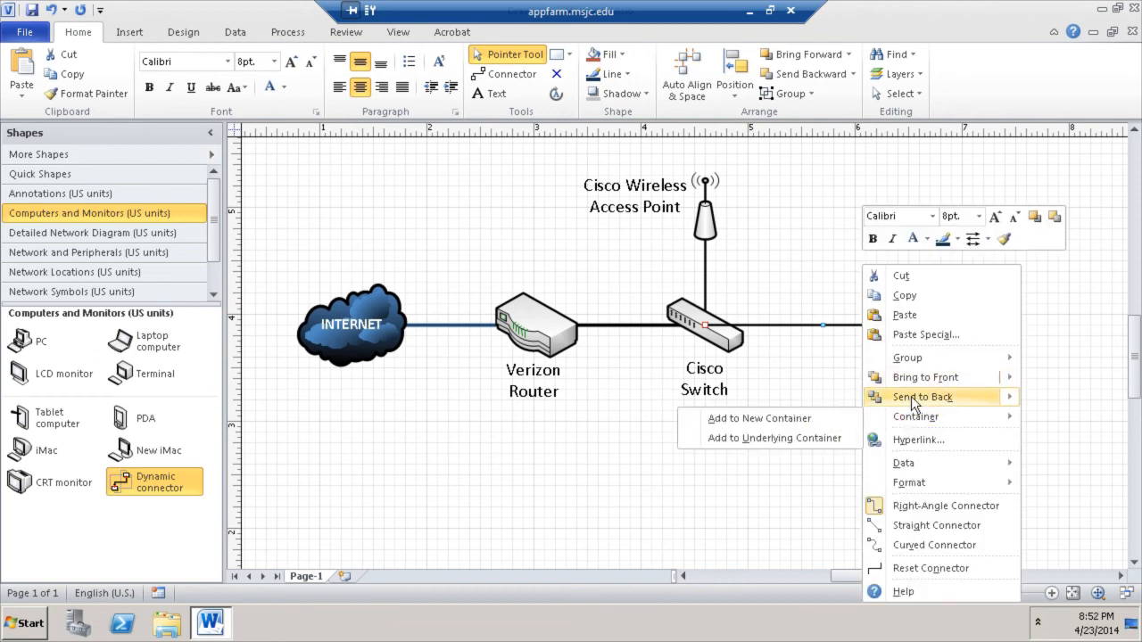
pyautogui.moveTo(893, 402)
pyautogui.click(849, 398)
pyautogui.click(959, 264)
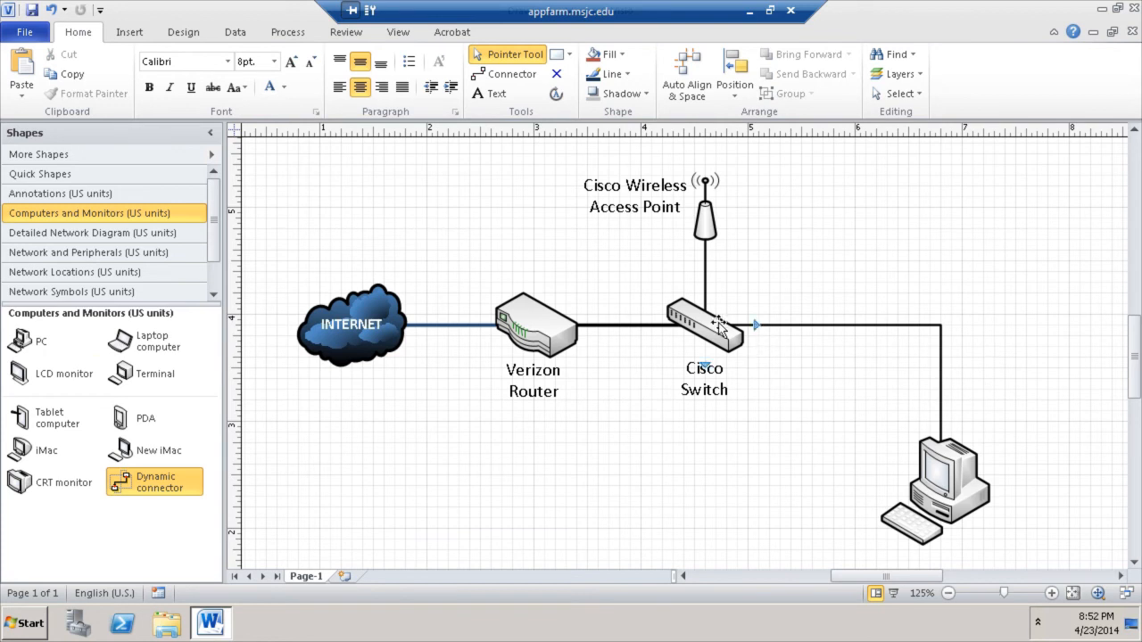
pyautogui.scroll(-2, 1038, 419)
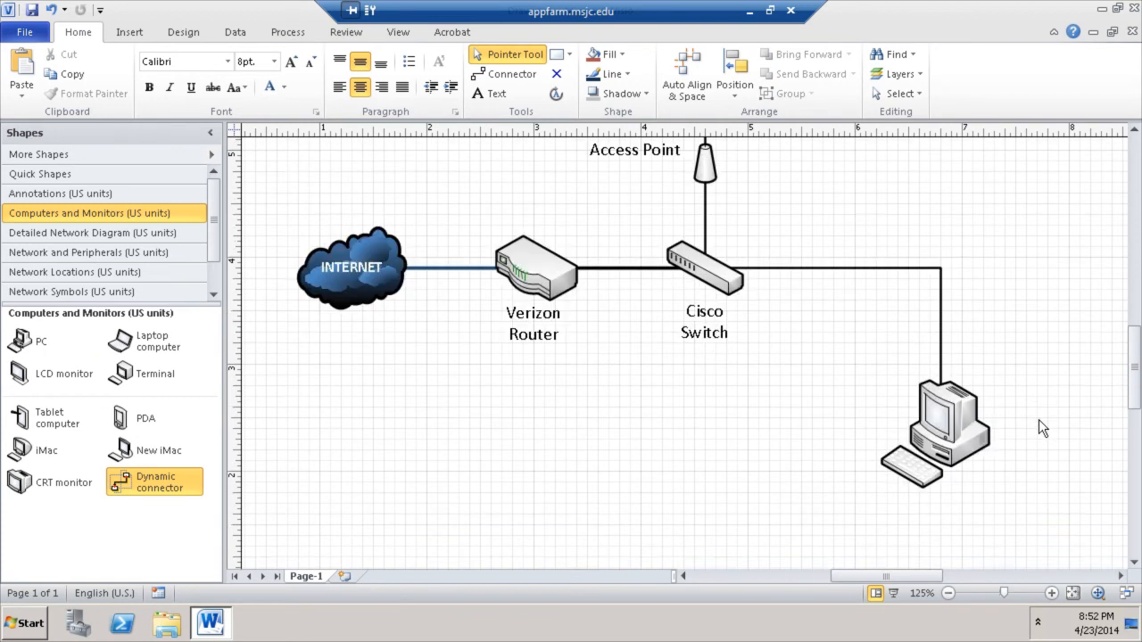
# - Label the desktop PC 'My Computer'
pyautogui.click(953, 385)
pyautogui.doubleClick(953, 386)
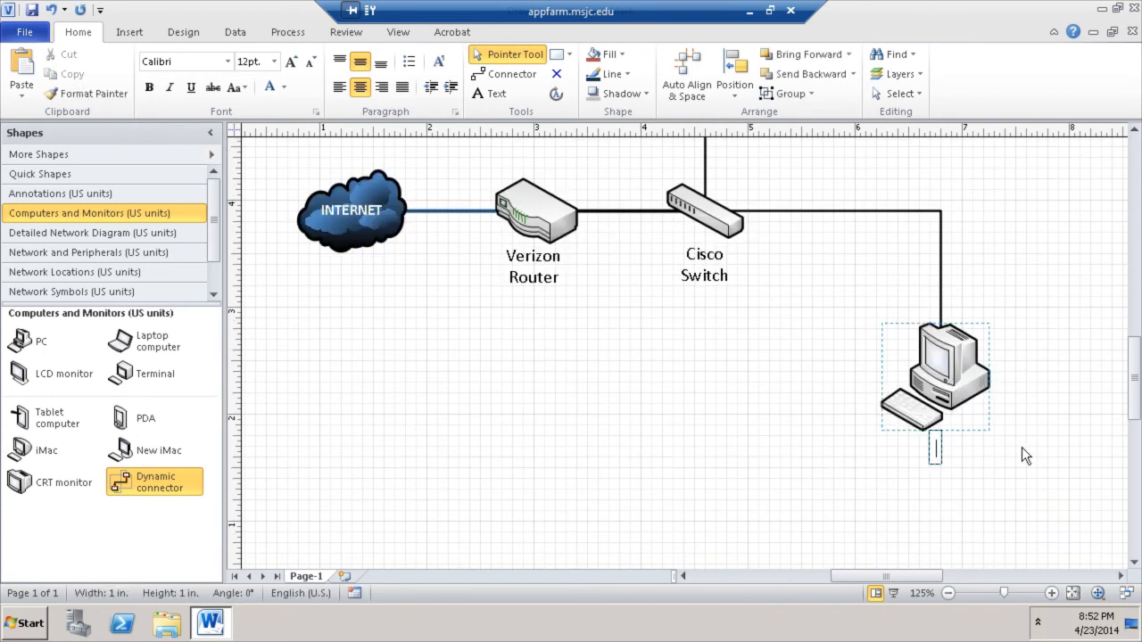
pyautogui.write('My Co')
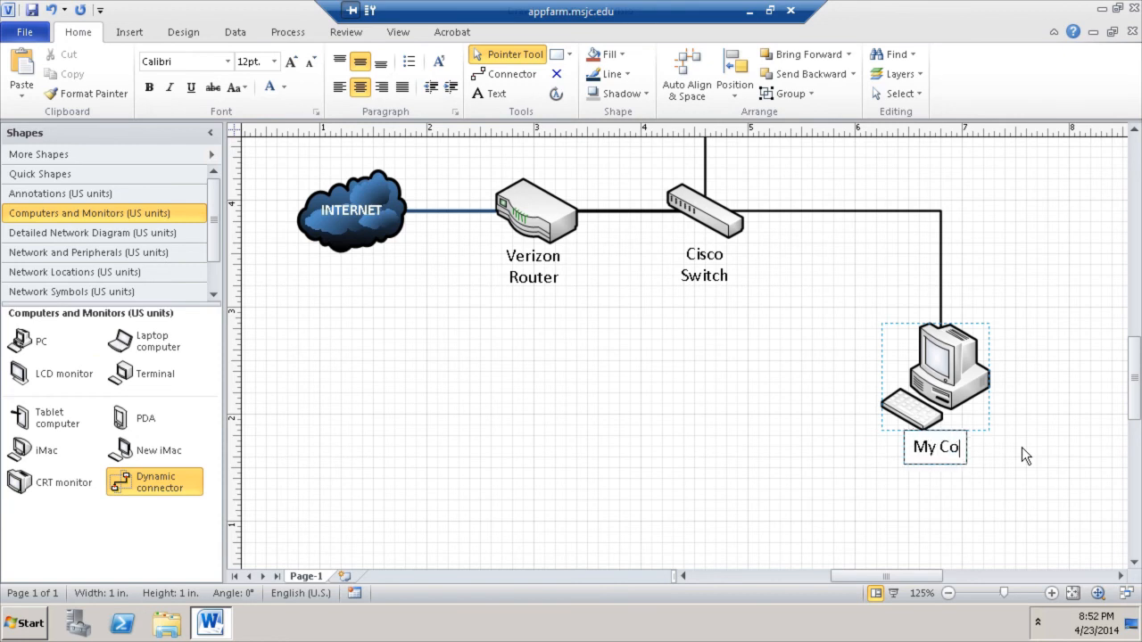
pyautogui.write('mputer')
pyautogui.click(1030, 391)
pyautogui.scroll(2, 925, 486)
pyautogui.scroll(-2, 925, 487)
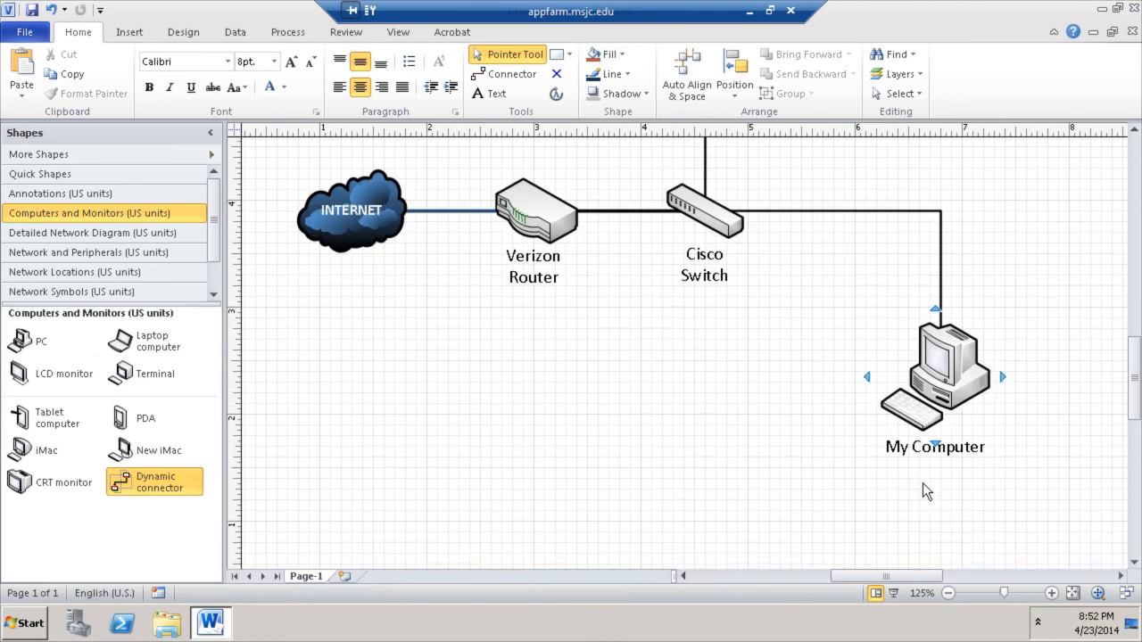
pyautogui.scroll(3, 925, 486)
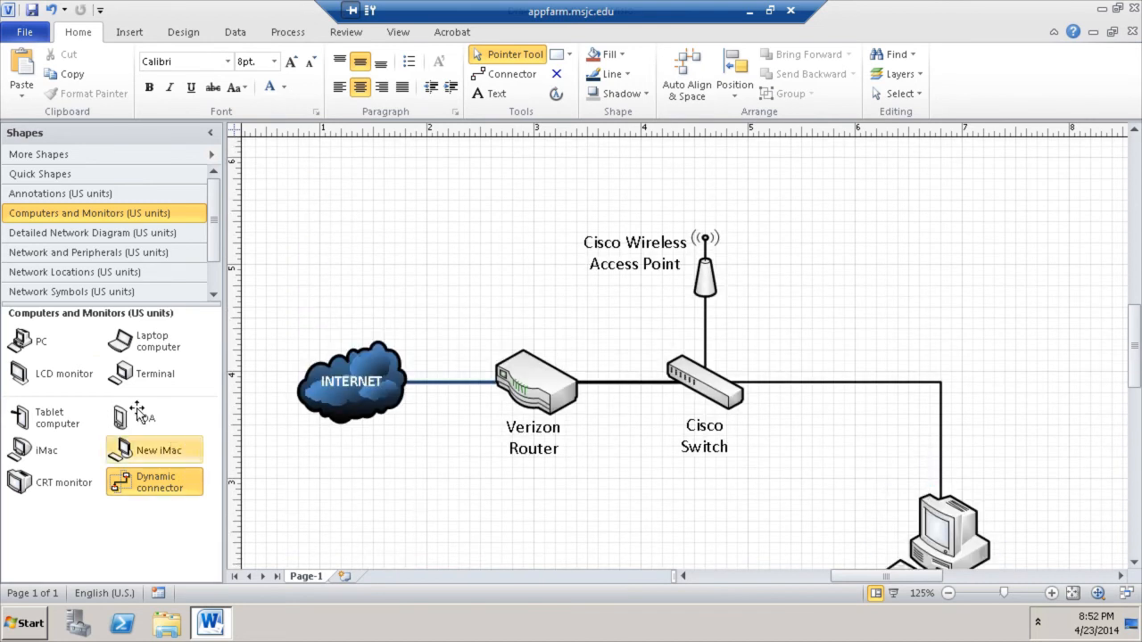
# - Add a laptop labelled 'My Laptop' at the upper right and shrink it
pyautogui.moveTo(156, 341); pyautogui.dragTo(847, 254)
pyautogui.click(979, 290)
pyautogui.click(829, 192)
pyautogui.write('My Lap')
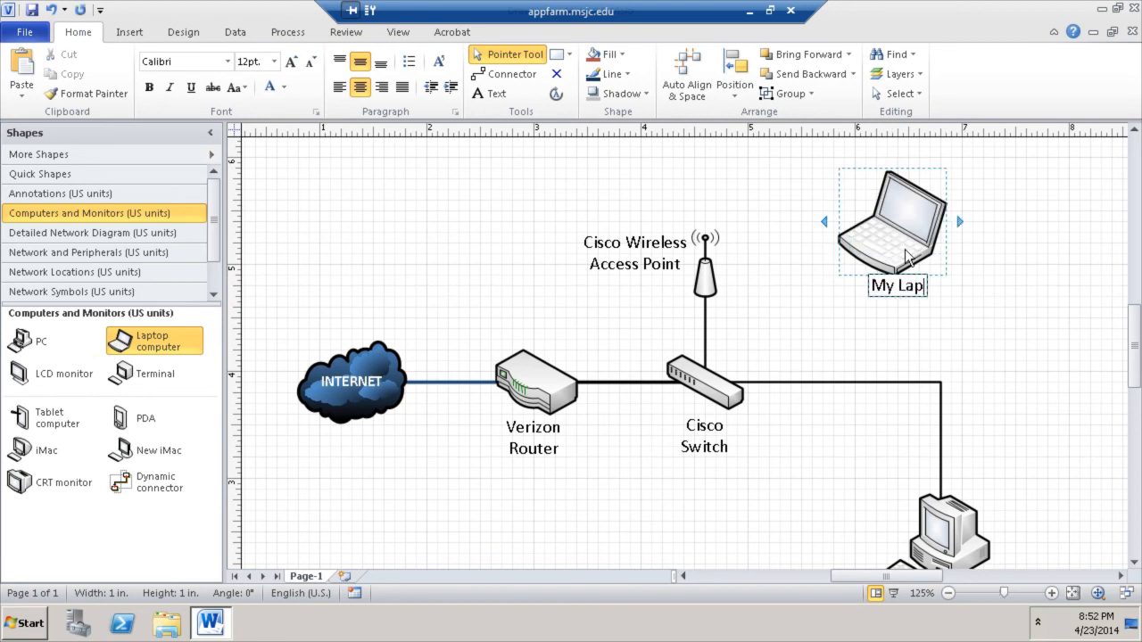
pyautogui.write('top')
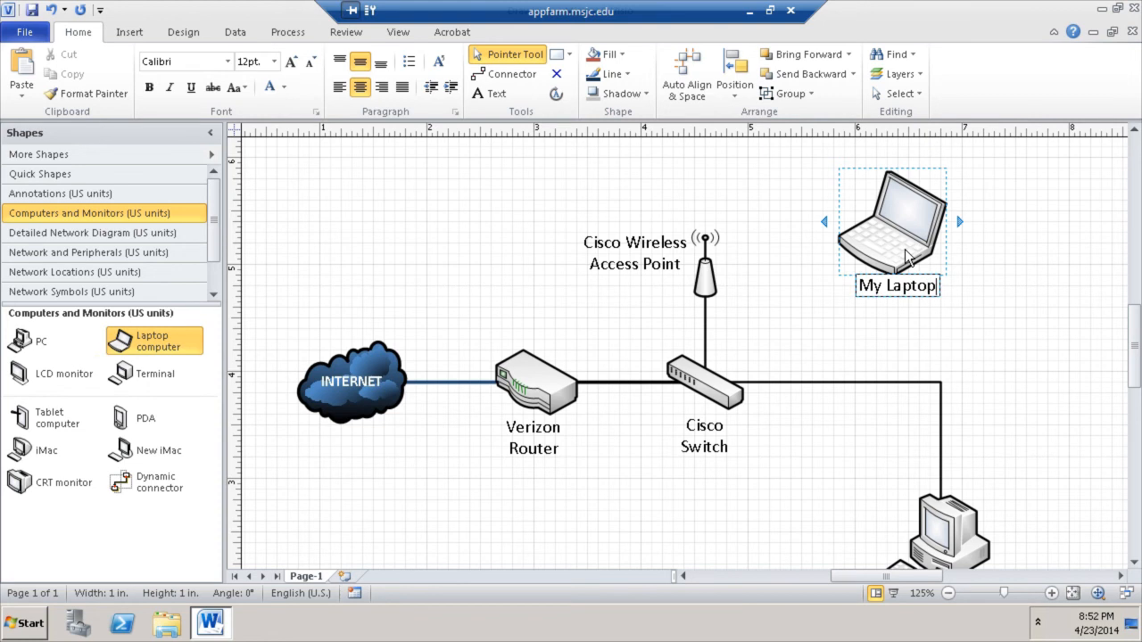
pyautogui.click(997, 290)
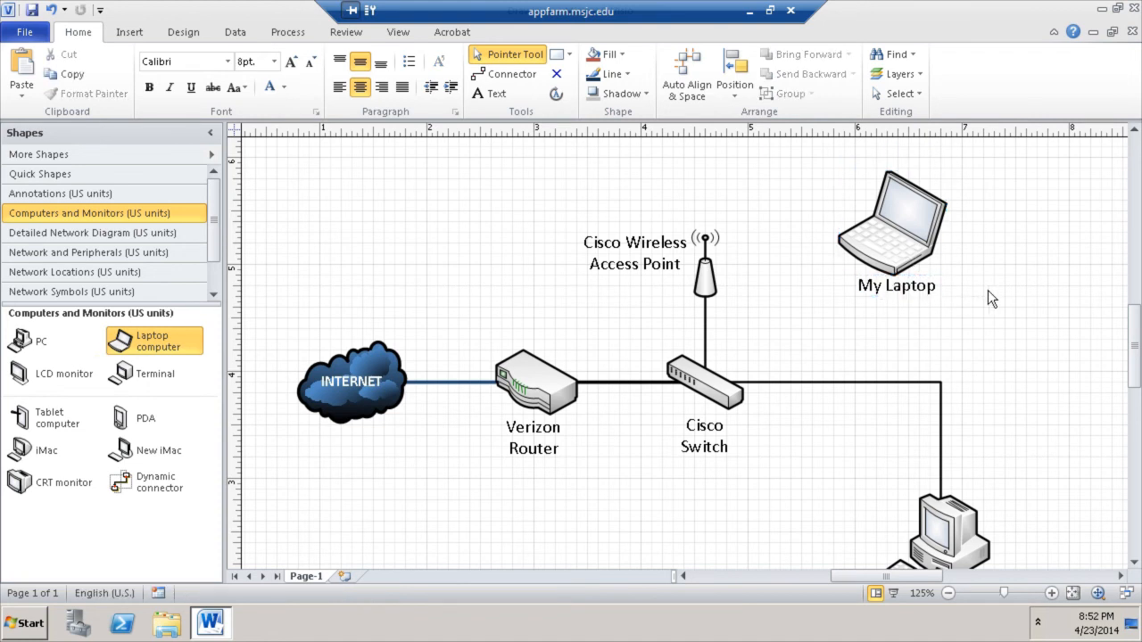
pyautogui.moveTo(886, 250); pyautogui.dragTo(906, 229)
pyautogui.click(1022, 296)
pyautogui.moveTo(960, 275); pyautogui.dragTo(878, 227)
pyautogui.click(980, 318)
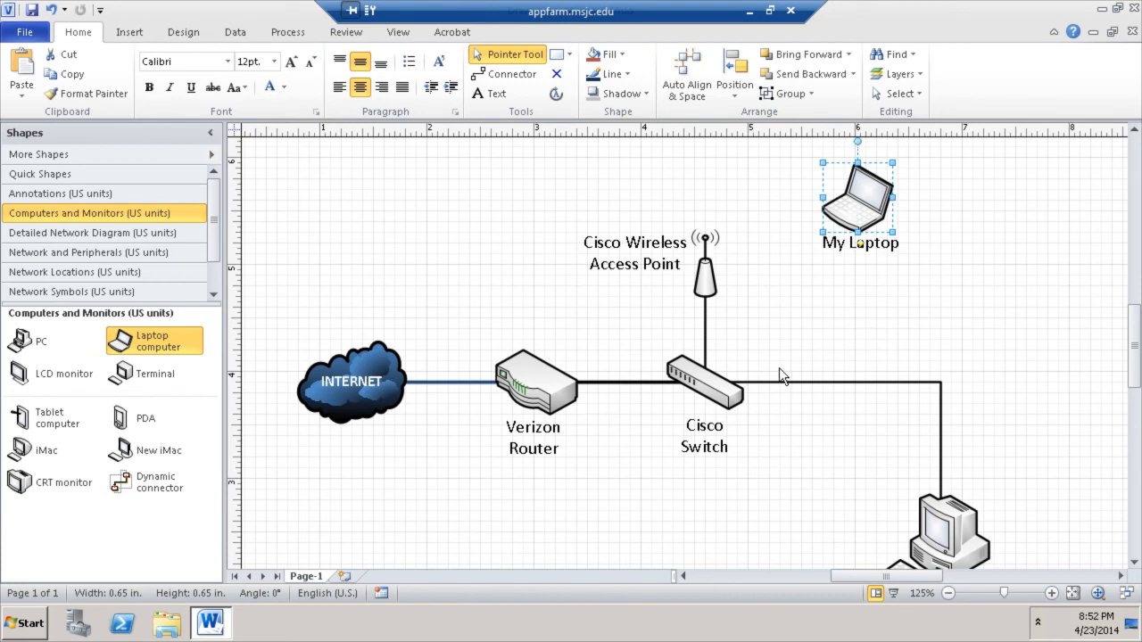
# - Browse the Network Symbols, Network and Peripherals, Detailed Network Diagram and Network Locations stencils
pyautogui.click(123, 293)
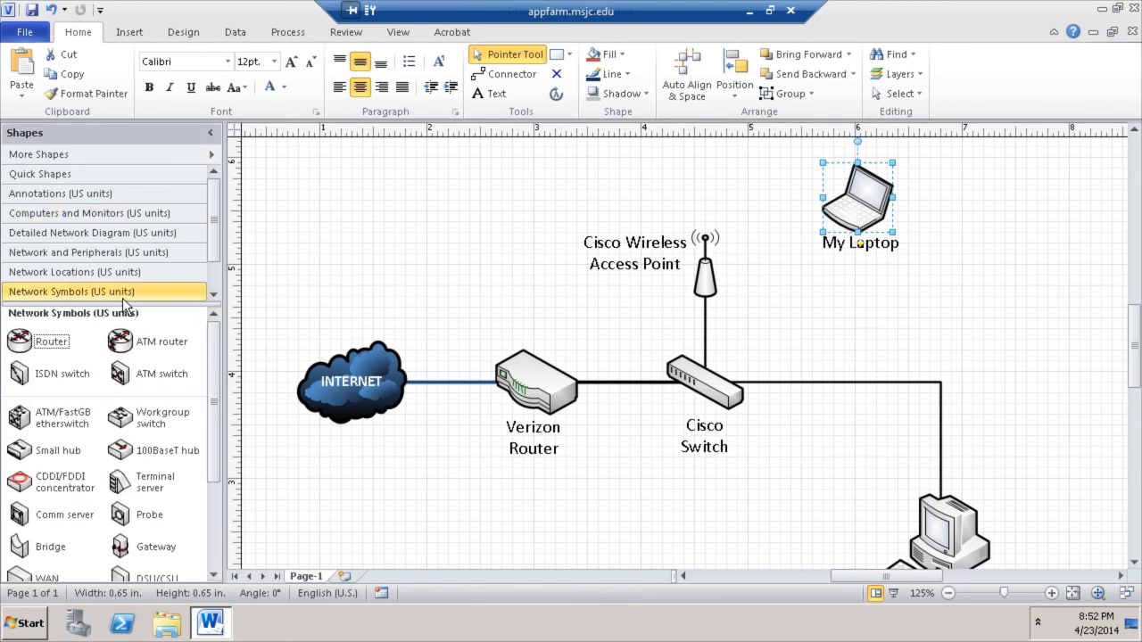
pyautogui.click(213, 293)
pyautogui.click(214, 293)
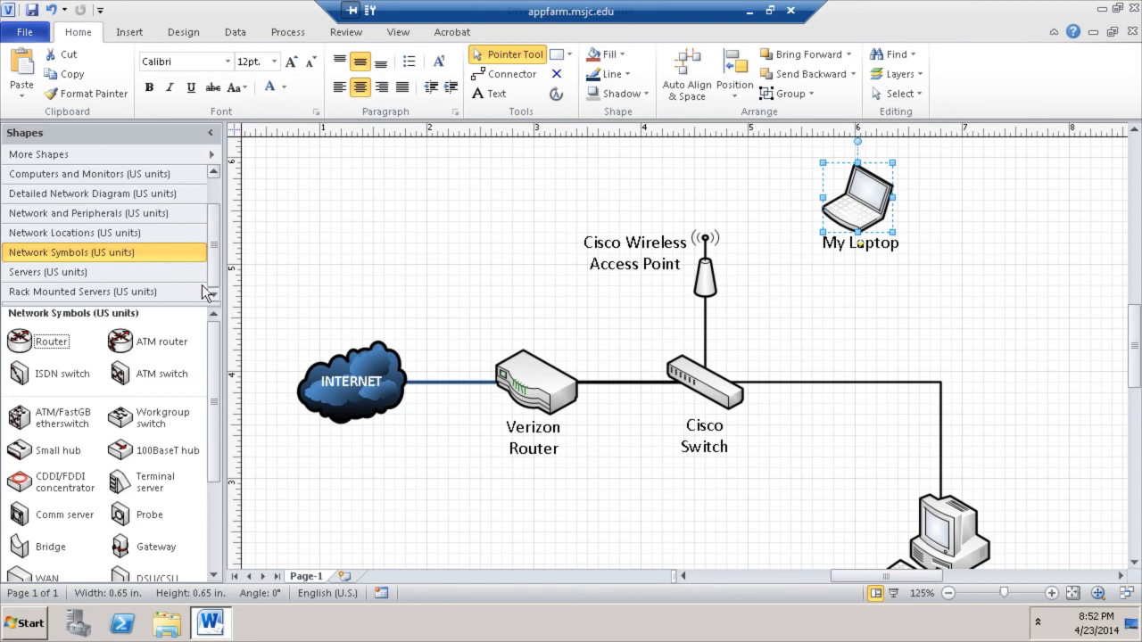
pyautogui.click(140, 217)
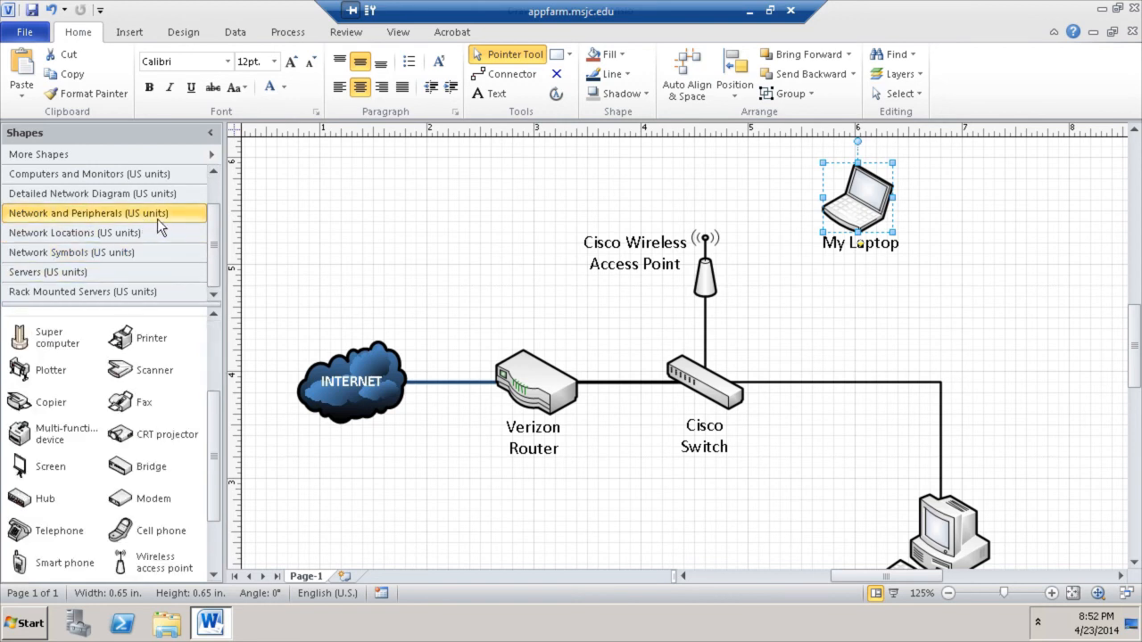
pyautogui.click(140, 202)
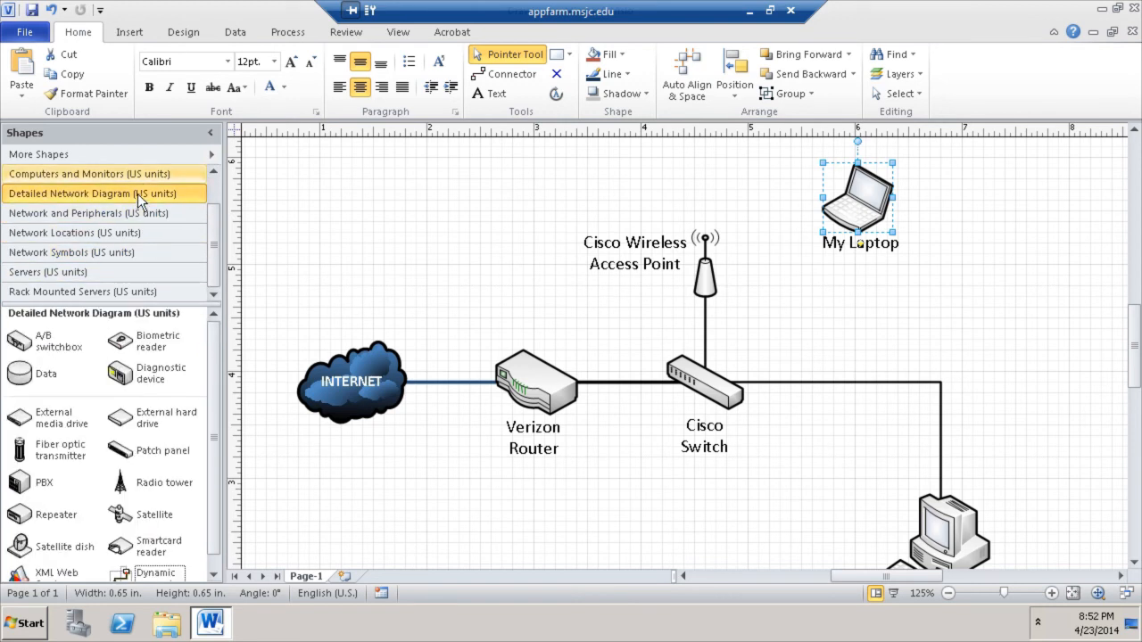
pyautogui.click(132, 233)
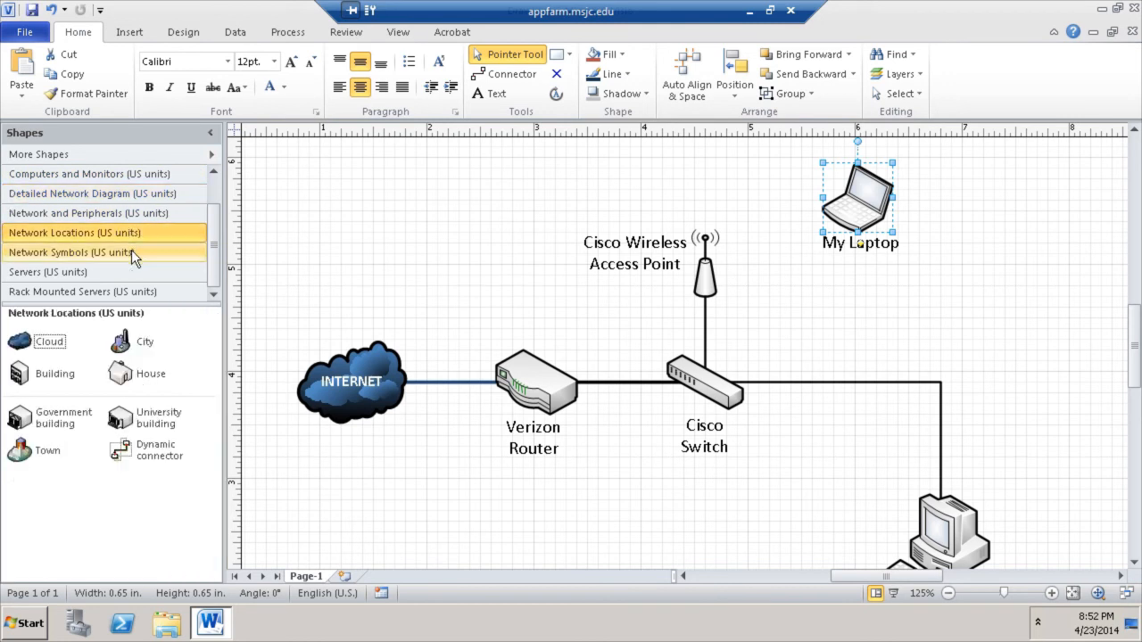
pyautogui.click(131, 250)
pyautogui.moveTo(215, 349); pyautogui.dragTo(223, 441)
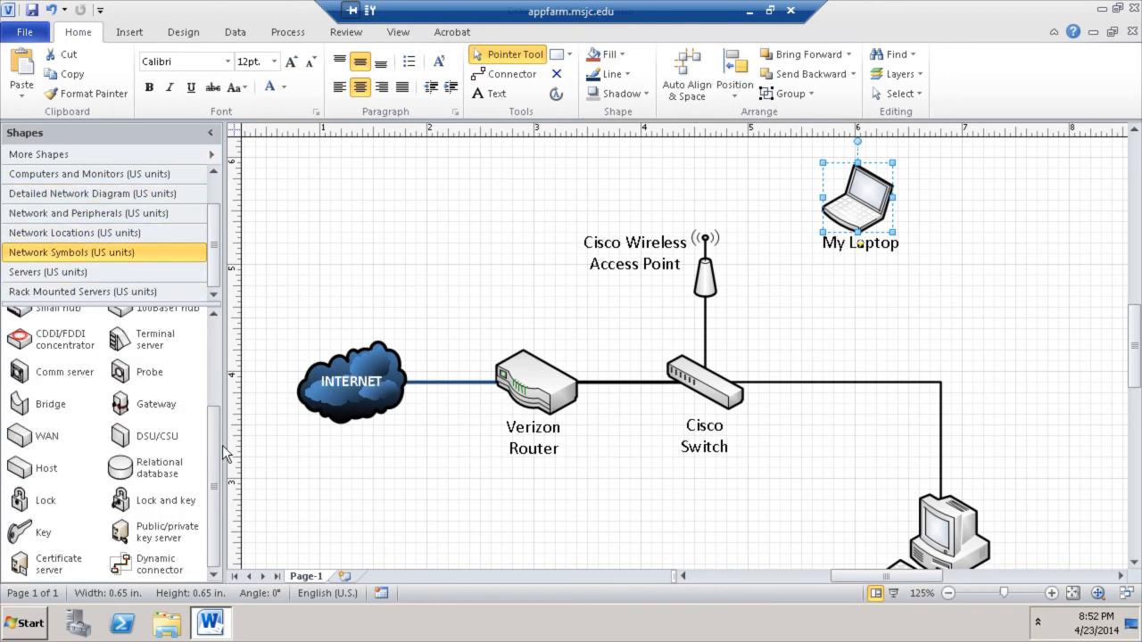
# - Browse the Servers, Rack Mounted Servers, Annotations and Computers and Monitors stencils, ending on Network and Peripherals
pyautogui.click(82, 272)
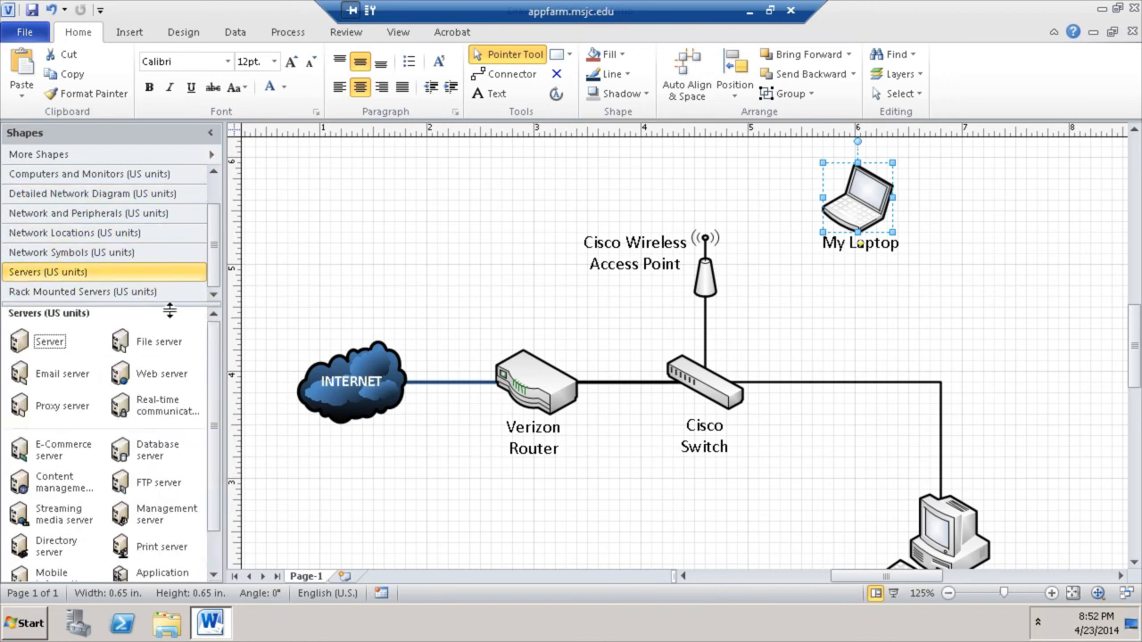
pyautogui.click(144, 291)
pyautogui.scroll(1, 212, 223)
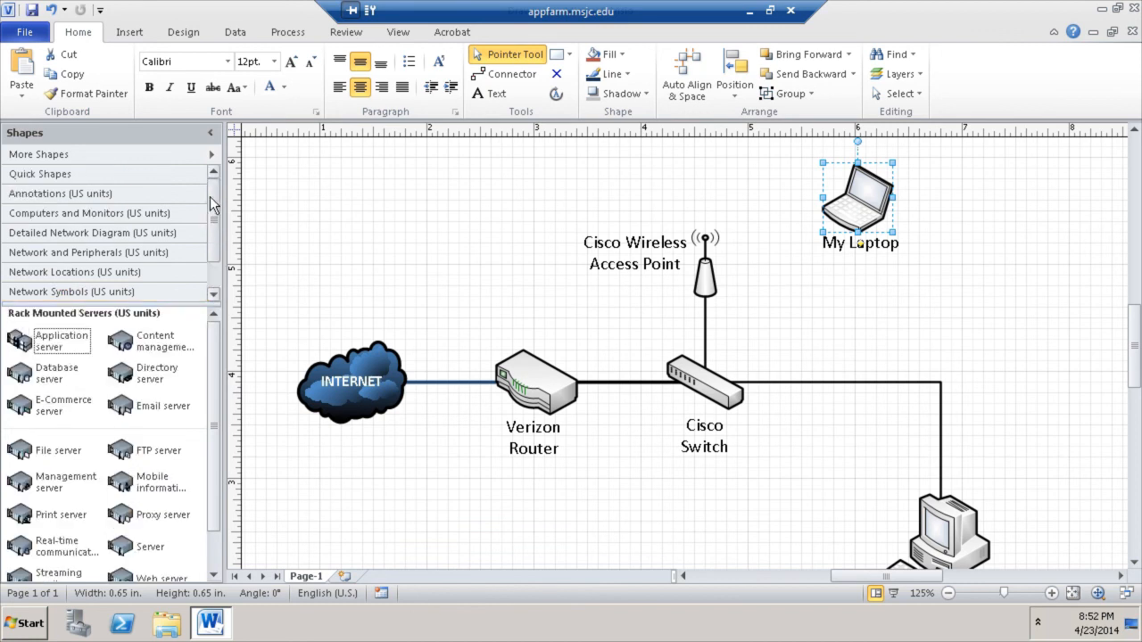
pyautogui.click(164, 193)
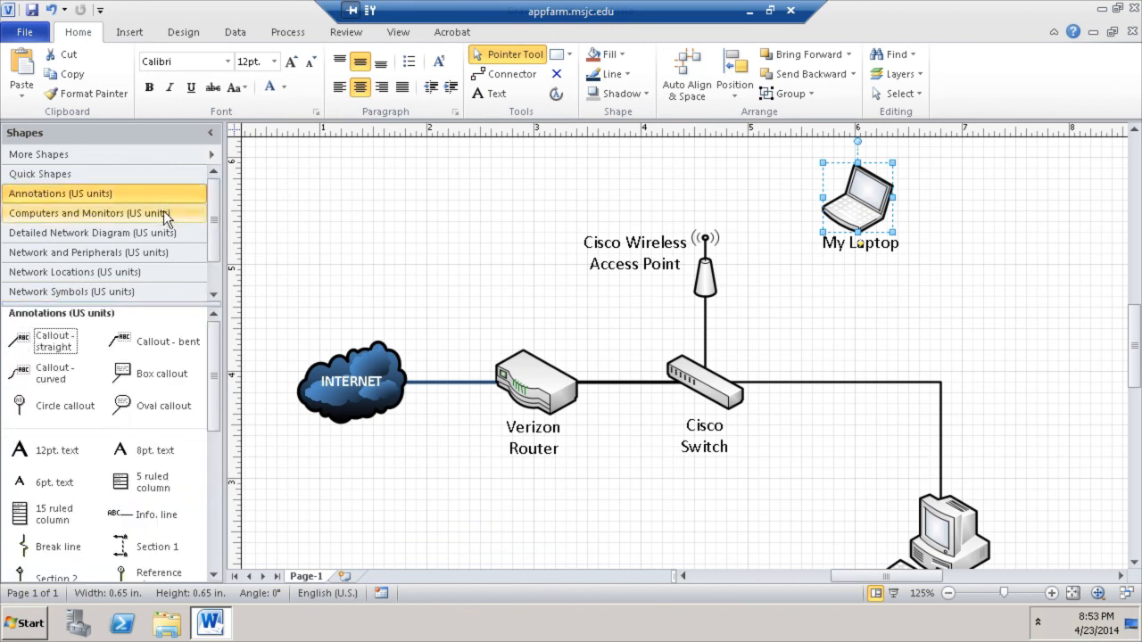
pyautogui.click(164, 213)
pyautogui.click(163, 232)
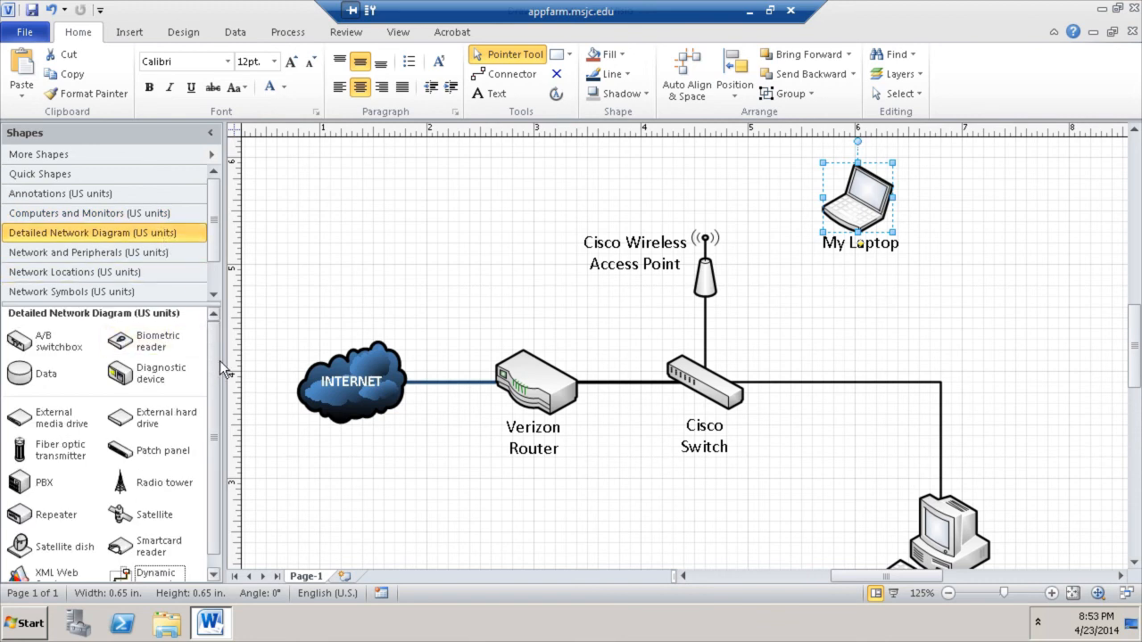
pyautogui.scroll(-1, 221, 375)
pyautogui.scroll(1, 220, 354)
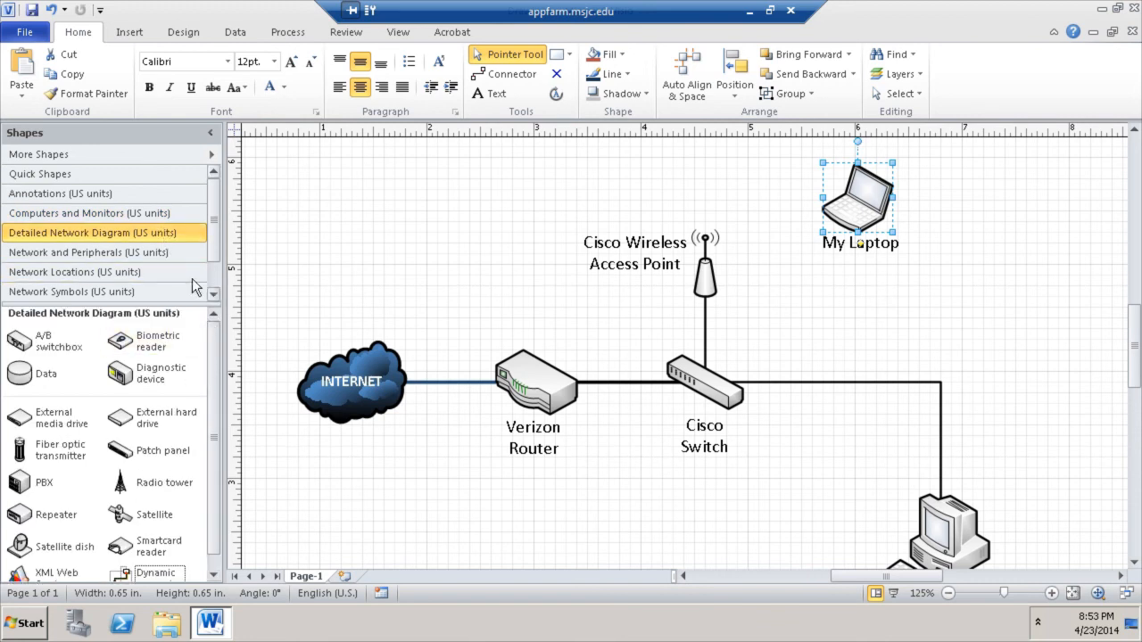
pyautogui.click(149, 252)
pyautogui.scroll(-3, 218, 410)
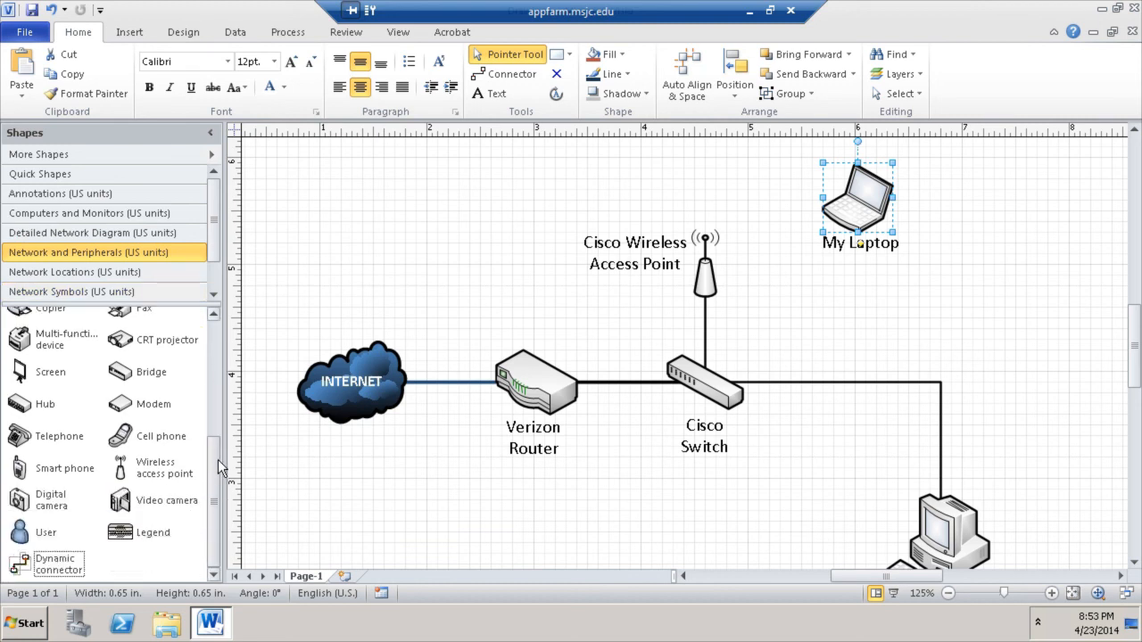
pyautogui.scroll(7, 222, 410)
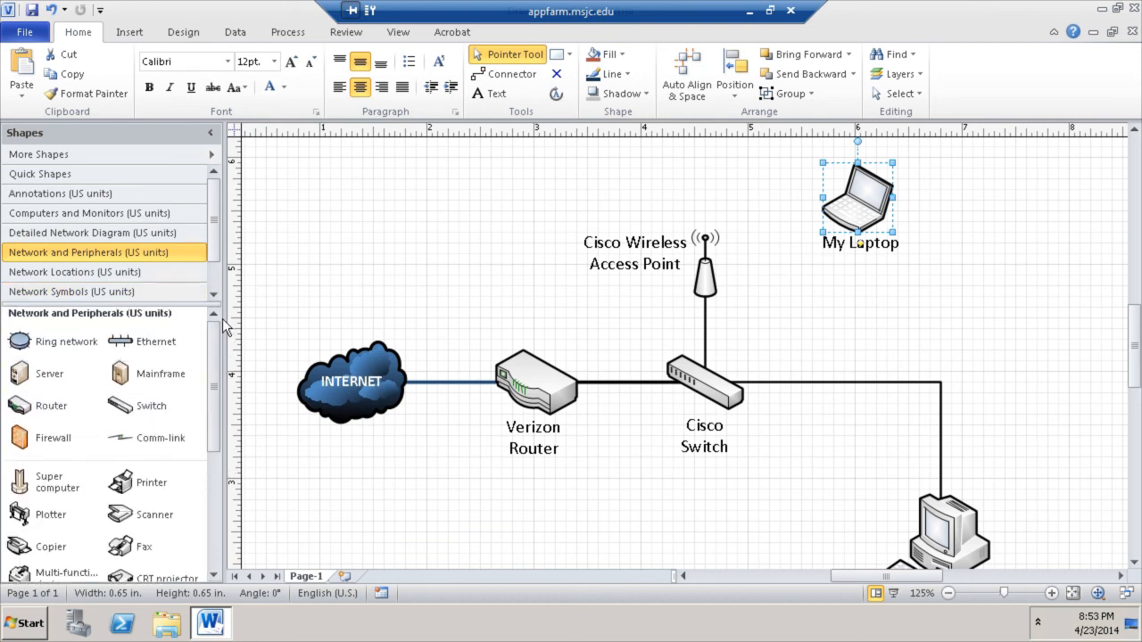
# - Join the Cisco Wireless Access Point to My Laptop with a Comm-link bolt, sent to back
pyautogui.moveTo(167, 450); pyautogui.dragTo(929, 219)
pyautogui.click(870, 328)
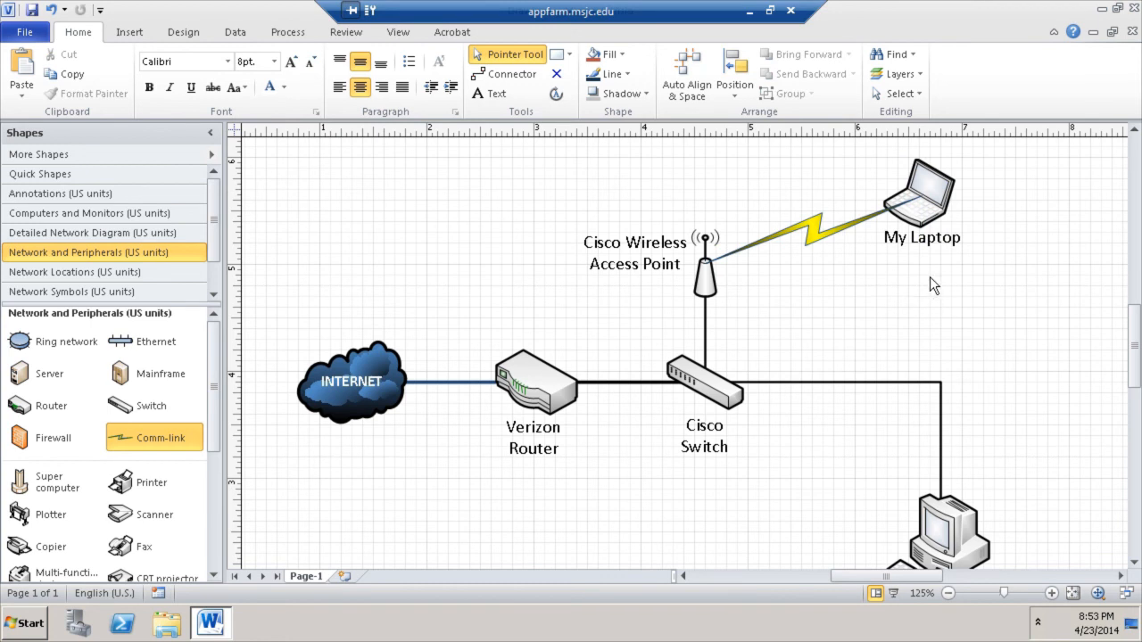
pyautogui.click(811, 230)
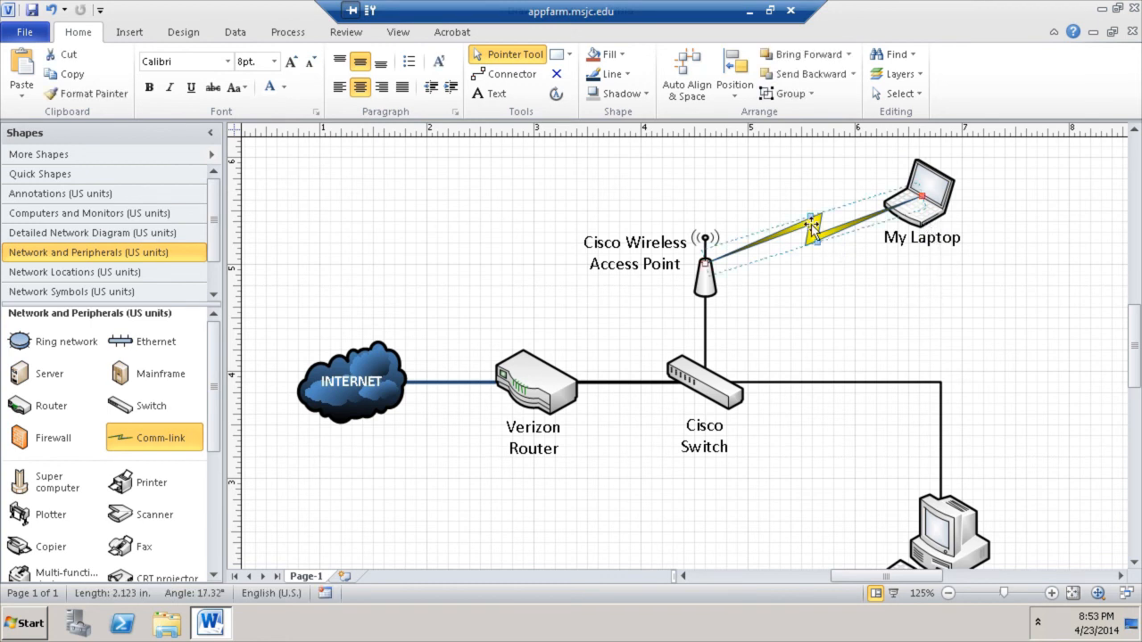
pyautogui.rightClick(815, 229)
pyautogui.moveTo(860, 358)
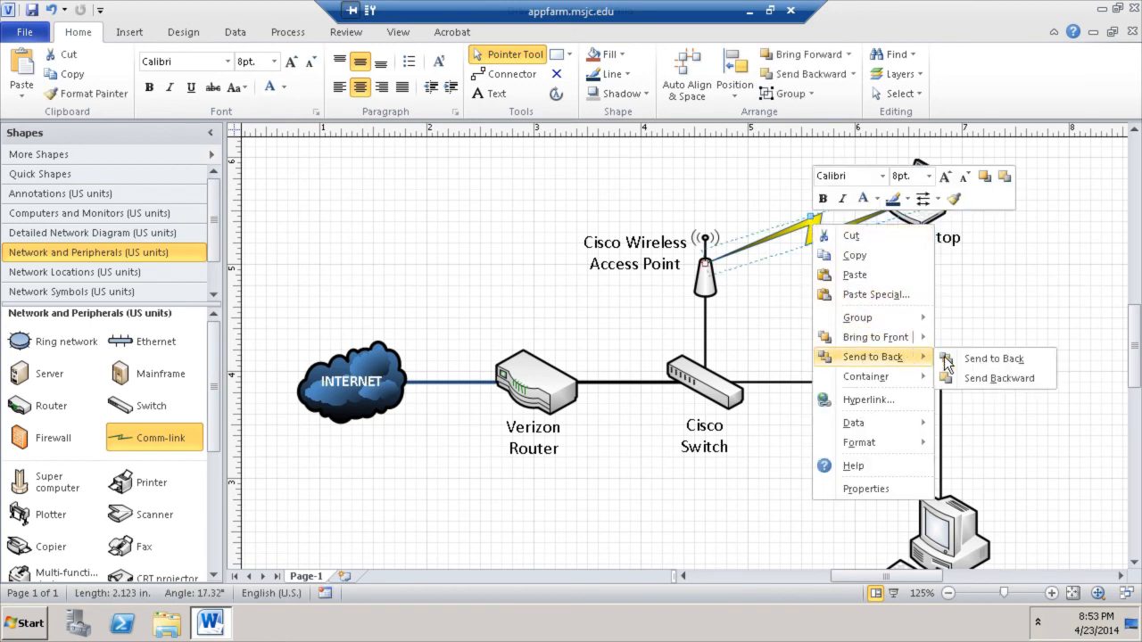
pyautogui.click(955, 358)
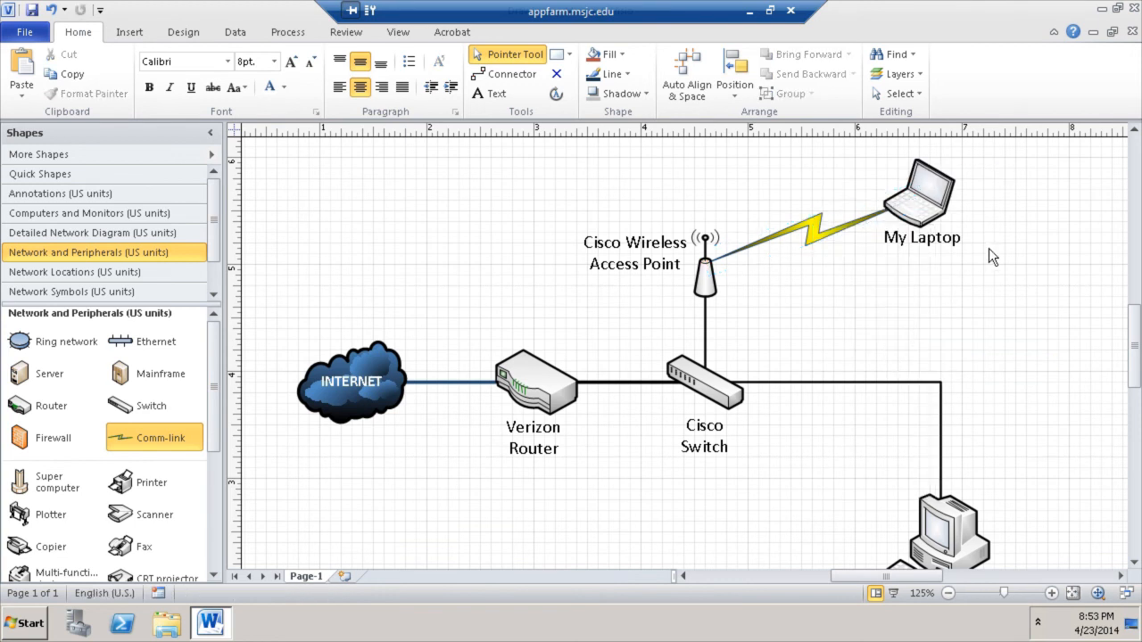
pyautogui.scroll(-3, 881, 401)
pyautogui.scroll(3, 882, 401)
pyautogui.scroll(1, 881, 398)
pyautogui.scroll(-3, 731, 375)
pyautogui.scroll(2, 502, 468)
pyautogui.scroll(-2, 486, 481)
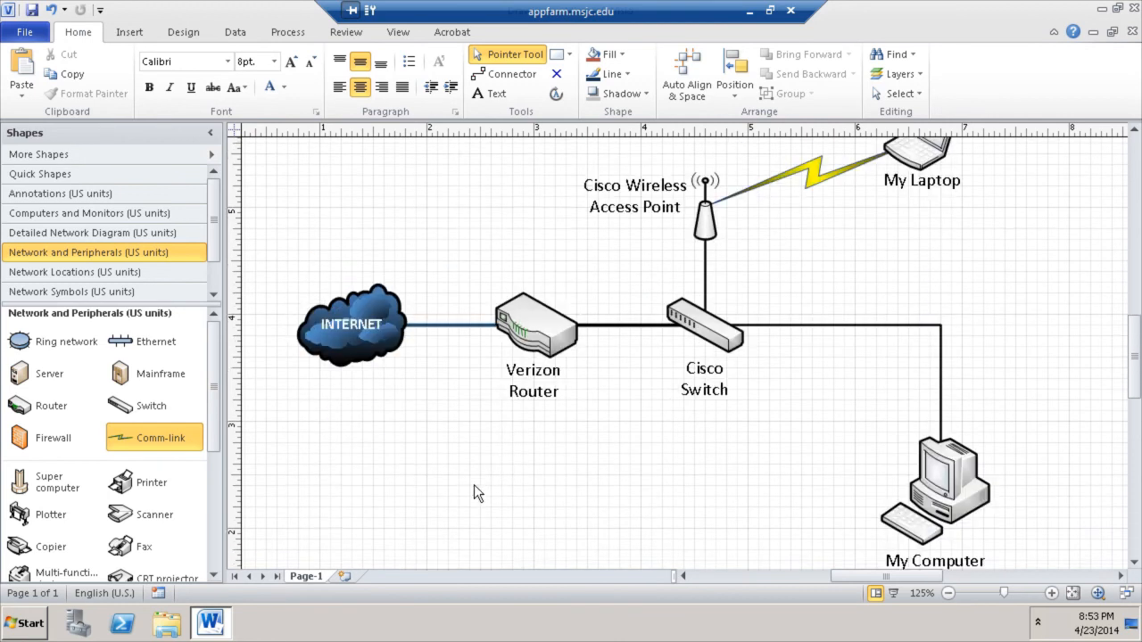
# - Drop a Printer shape at the diagram's right and label it 'My HP Printer'
pyautogui.moveTo(120, 482); pyautogui.dragTo(1039, 219)
pyautogui.scroll(3, 1041, 420)
pyautogui.doubleClick(1055, 408)
pyautogui.write('My Printer')
pyautogui.press('BackSpace')
pyautogui.press('BackSpace')
pyautogui.press('BackSpace')
pyautogui.press('BackSpace')
pyautogui.press('BackSpace')
pyautogui.press('BackSpace')
pyautogui.press('BackSpace')
pyautogui.write('HP Printer')
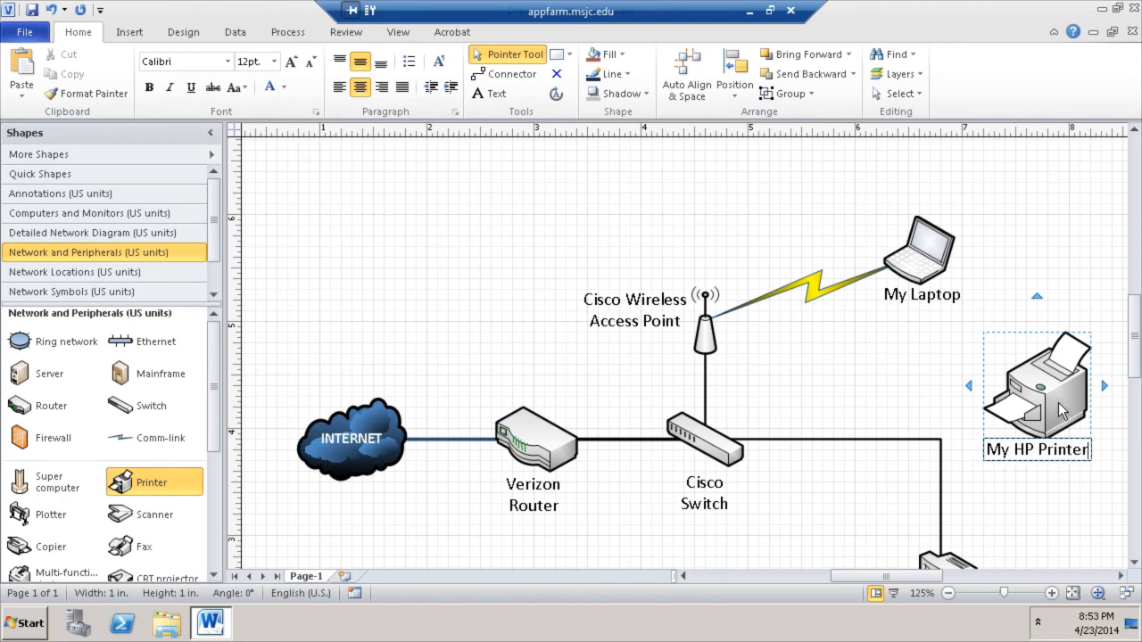
pyautogui.click(889, 402)
# - Reposition the printer so it sits to the right of the Cisco Switch
pyautogui.click(1050, 417)
pyautogui.moveTo(1051, 417); pyautogui.dragTo(1040, 450)
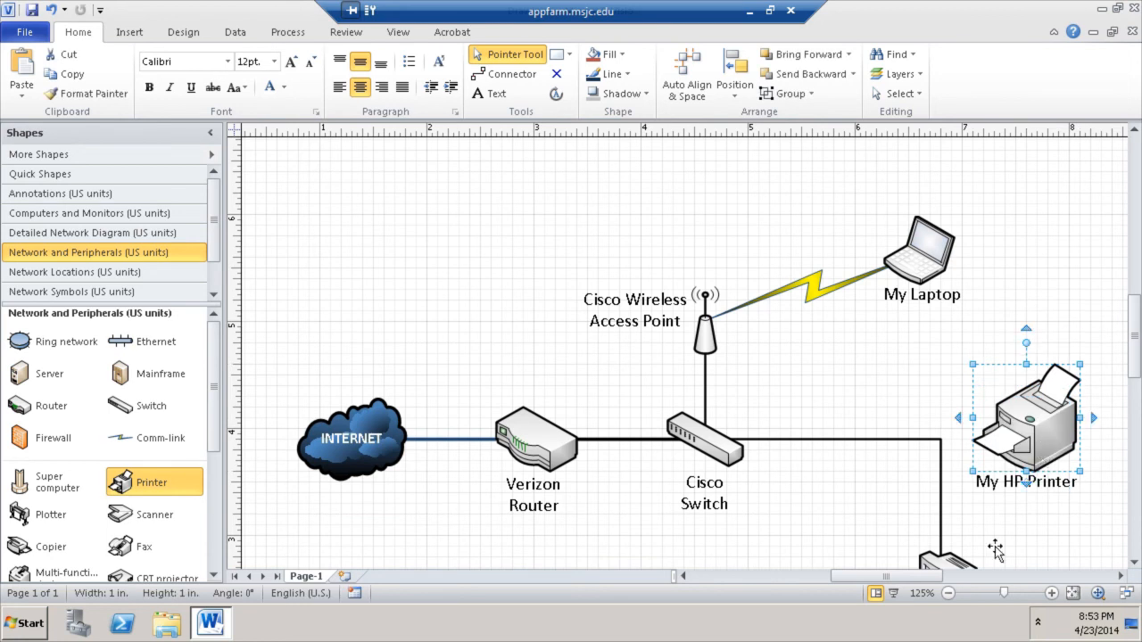
pyautogui.moveTo(881, 577); pyautogui.dragTo(894, 577)
pyautogui.moveTo(919, 450); pyautogui.dragTo(1004, 446)
pyautogui.click(980, 517)
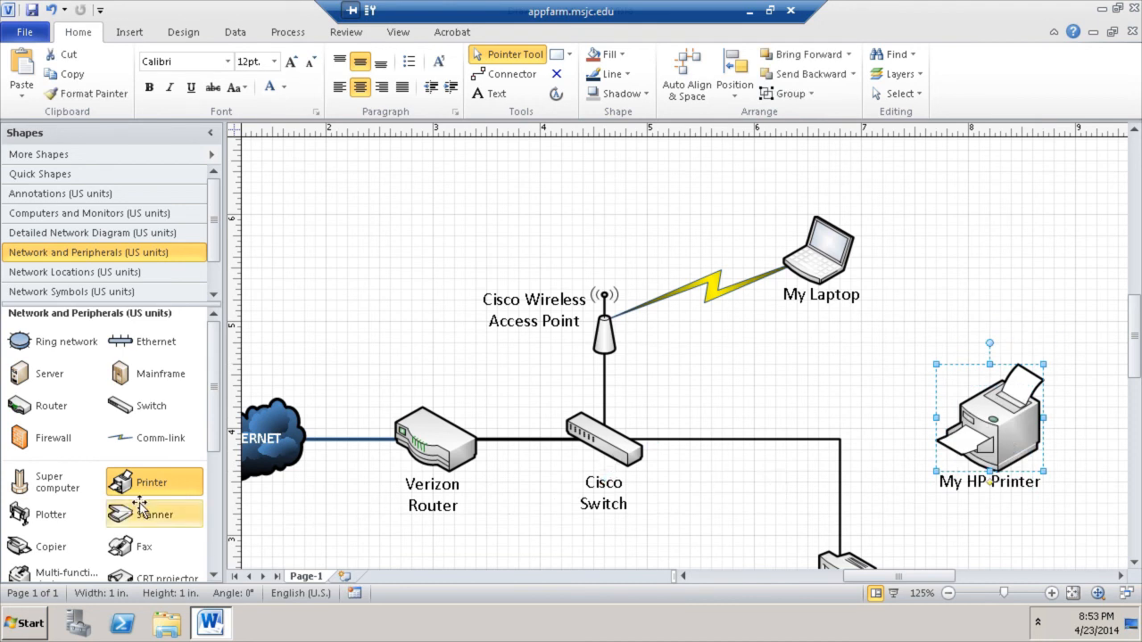
pyautogui.scroll(-3, 221, 373)
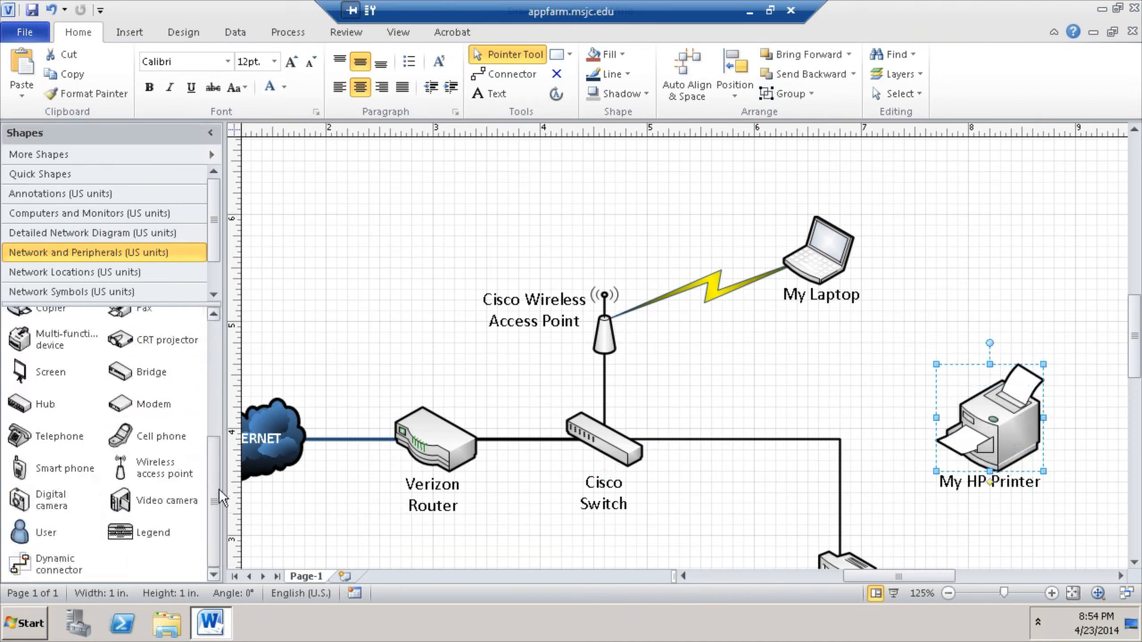
# - Connect the Cisco Switch to My HP Printer with a line routed level with the switch cable
pyautogui.moveTo(52, 561); pyautogui.dragTo(732, 416)
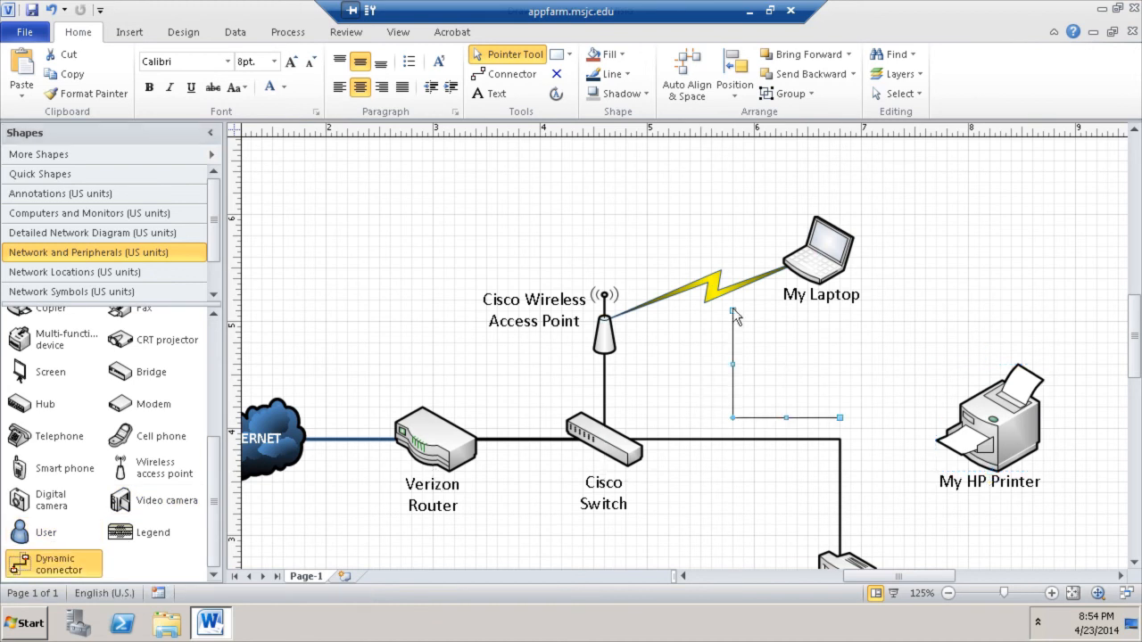
pyautogui.moveTo(692, 370); pyautogui.dragTo(604, 439)
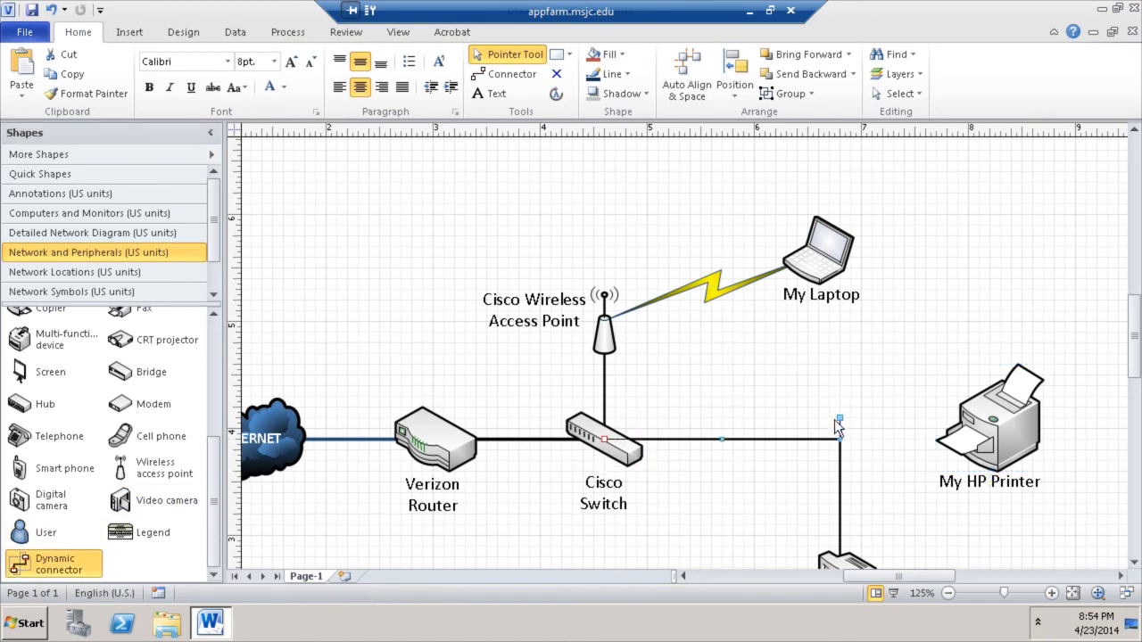
pyautogui.moveTo(978, 428); pyautogui.dragTo(990, 432)
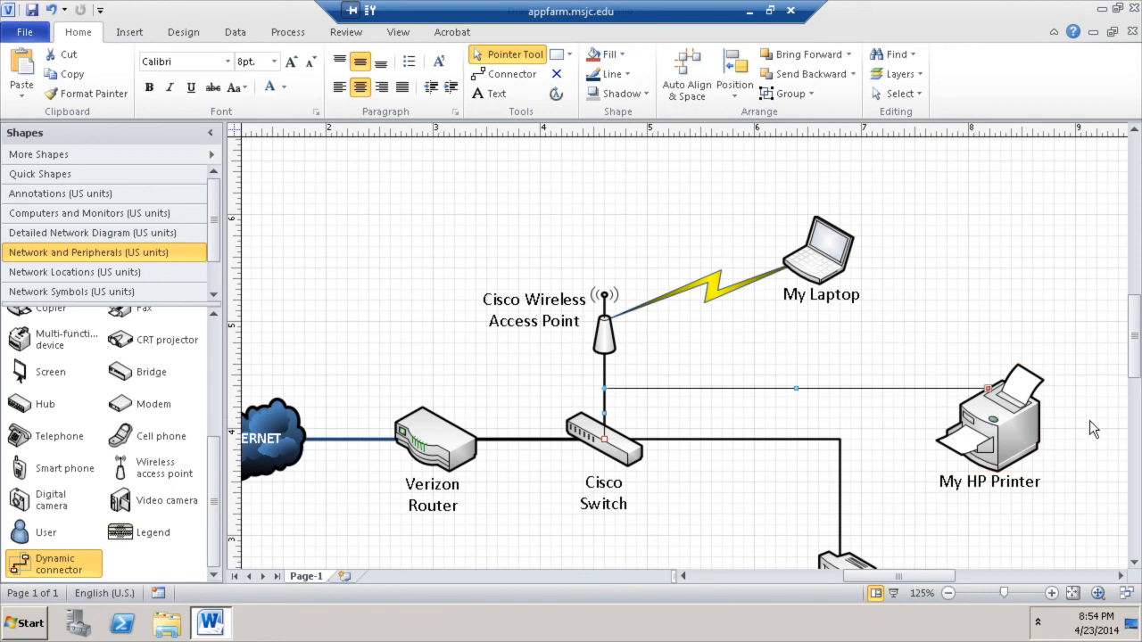
pyautogui.click(1105, 425)
pyautogui.click(841, 388)
pyautogui.moveTo(797, 388); pyautogui.dragTo(800, 439)
pyautogui.click(842, 382)
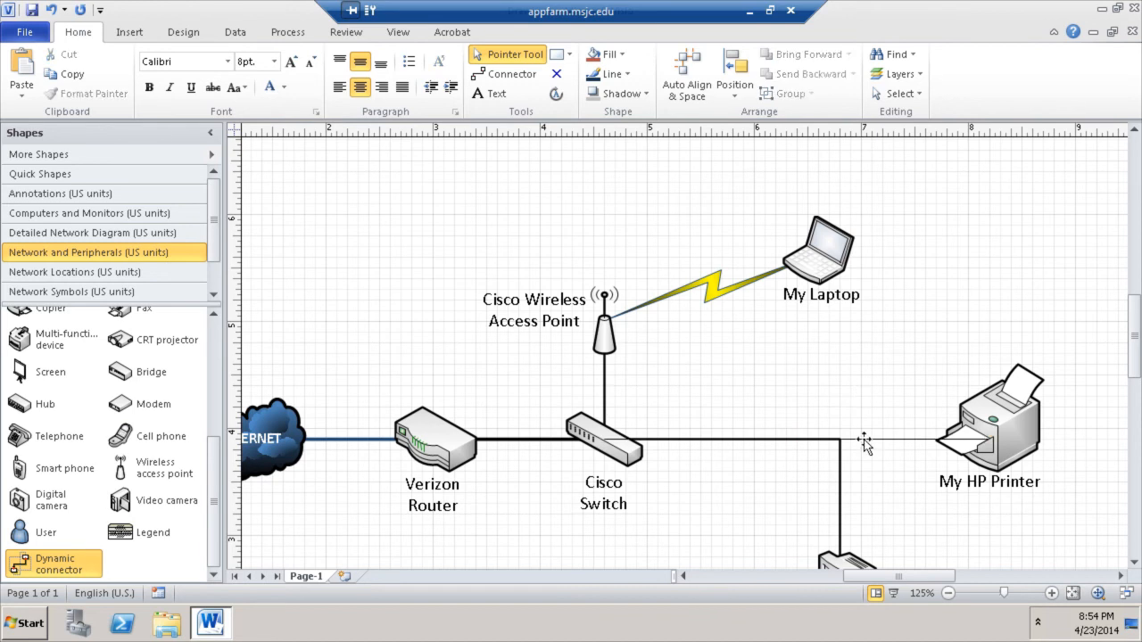
# - Give the printer line a heavier line weight to match the other cables
pyautogui.click(863, 440)
pyautogui.click(616, 74)
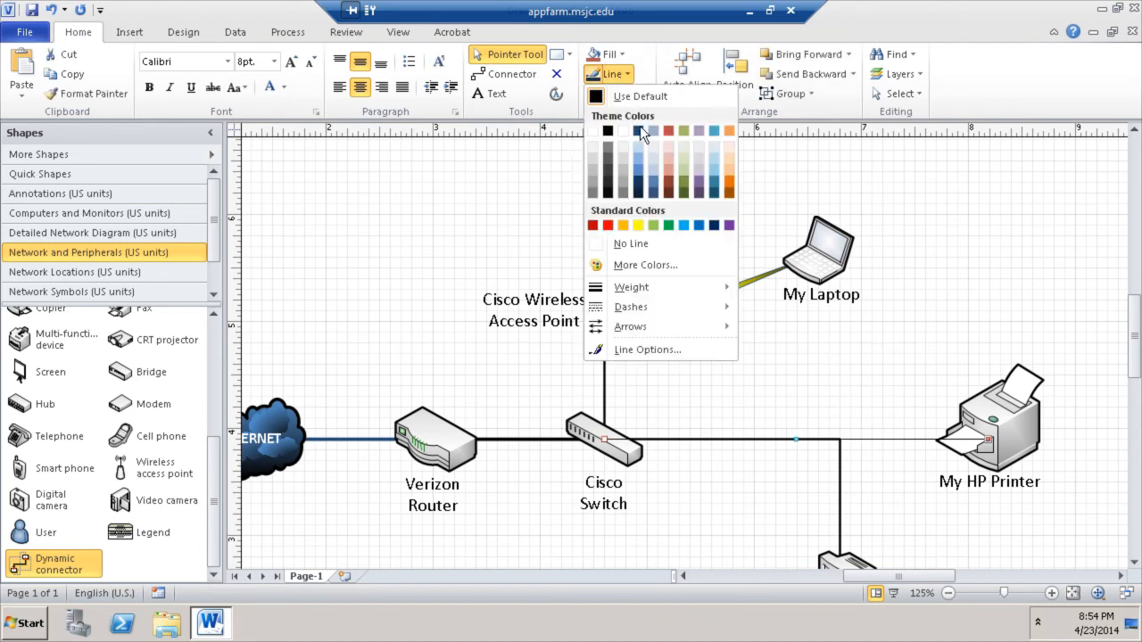
pyautogui.moveTo(642, 287)
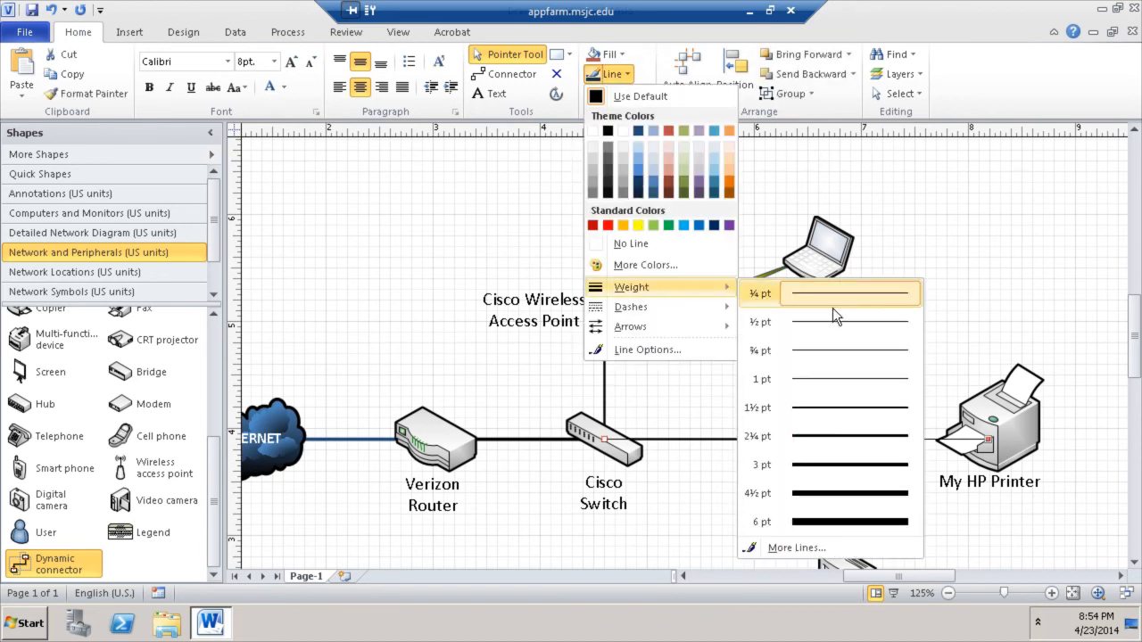
pyautogui.click(851, 408)
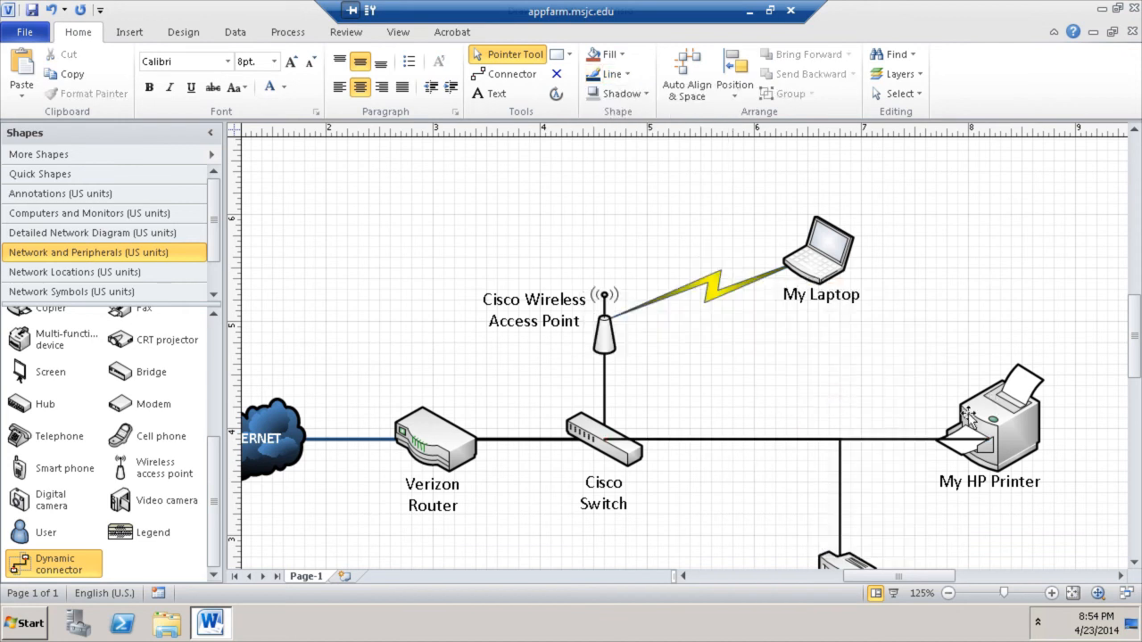
# - Send the printer line to back and zoom out to fit the whole diagram
pyautogui.click(885, 440)
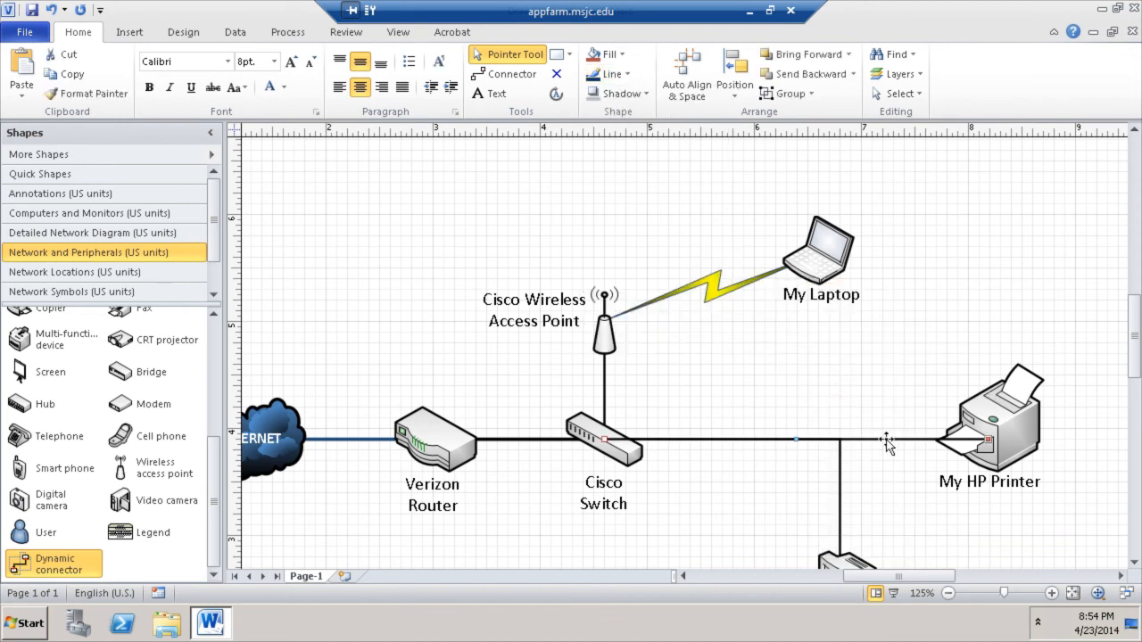
pyautogui.rightClick(886, 440)
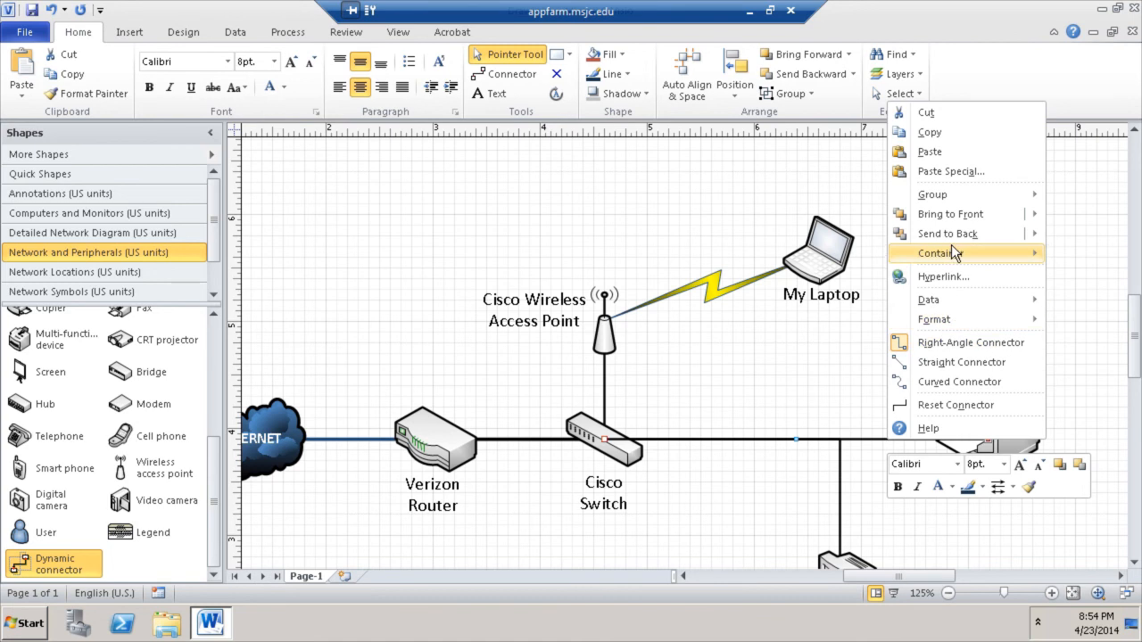
pyautogui.moveTo(956, 233)
pyautogui.click(874, 233)
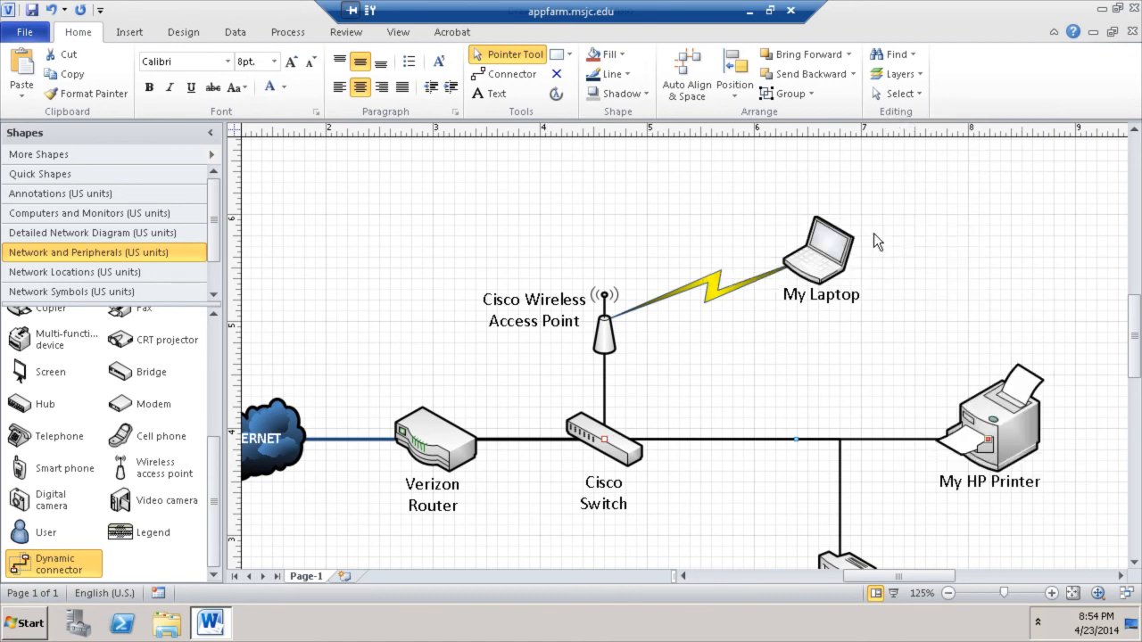
pyautogui.click(993, 244)
pyautogui.scroll(-3, 1003, 446)
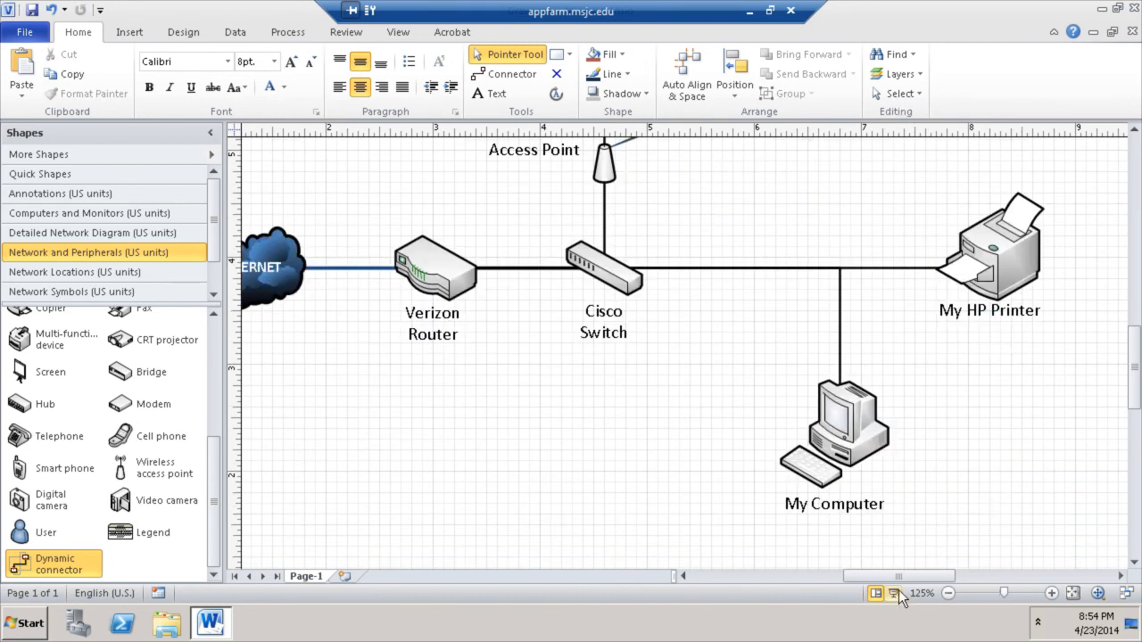
pyautogui.click(949, 593)
pyautogui.click(949, 593)
pyautogui.moveTo(1135, 392); pyautogui.dragTo(1138, 382)
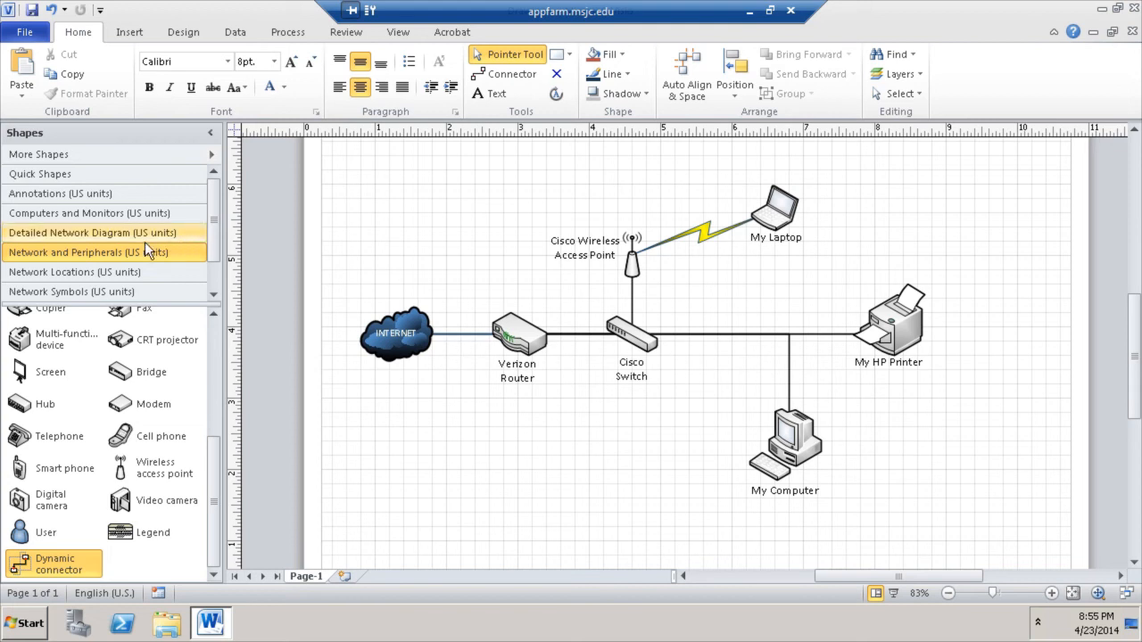
pyautogui.scroll(-1, 221, 247)
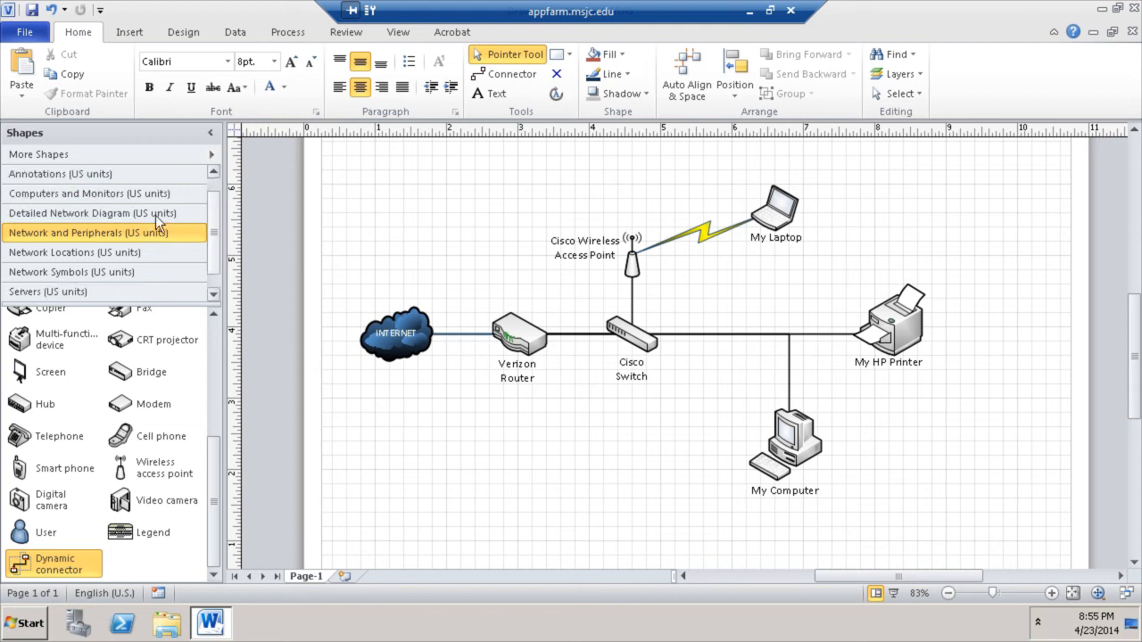
# - From Annotations, place a straight callout above-left of the Internet cloud, discarding a mistaken bent callout
pyautogui.click(109, 178)
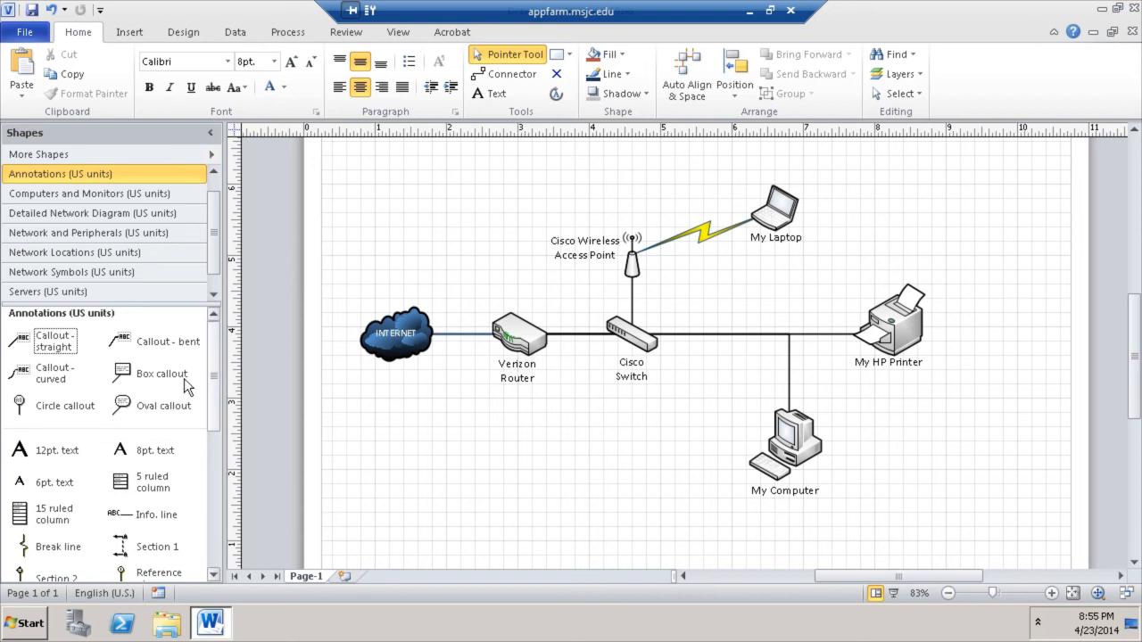
pyautogui.moveTo(134, 342); pyautogui.dragTo(446, 267)
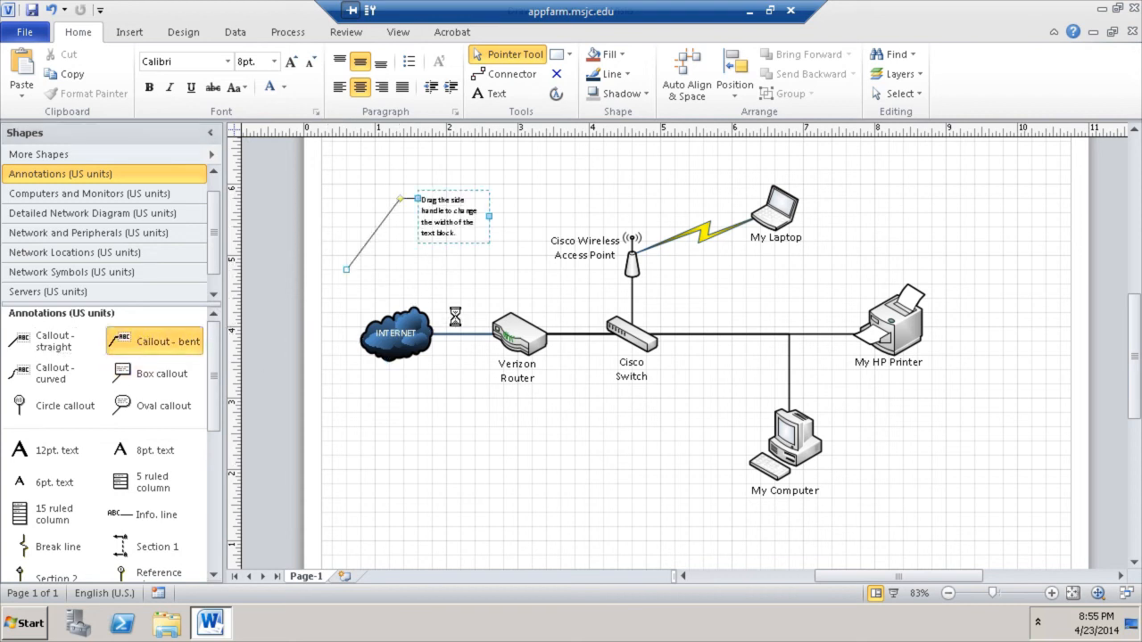
pyautogui.press('Delete')
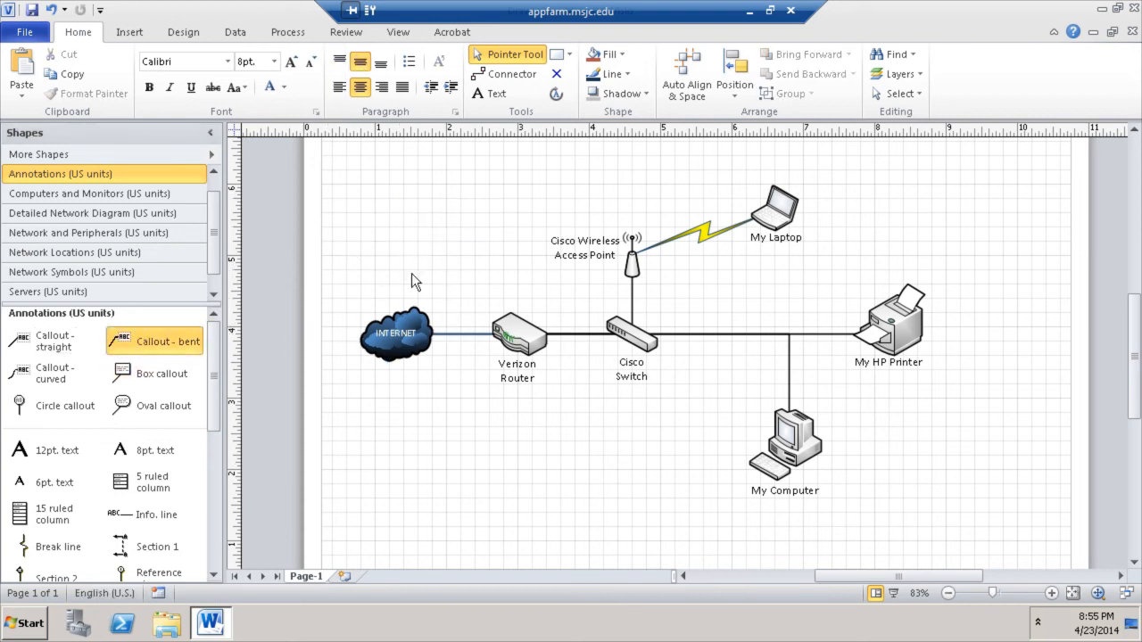
pyautogui.moveTo(215, 375)
pyautogui.mouseDown()
pyautogui.moveTo(233, 511)
pyautogui.moveTo(232, 364)
pyautogui.mouseUp()
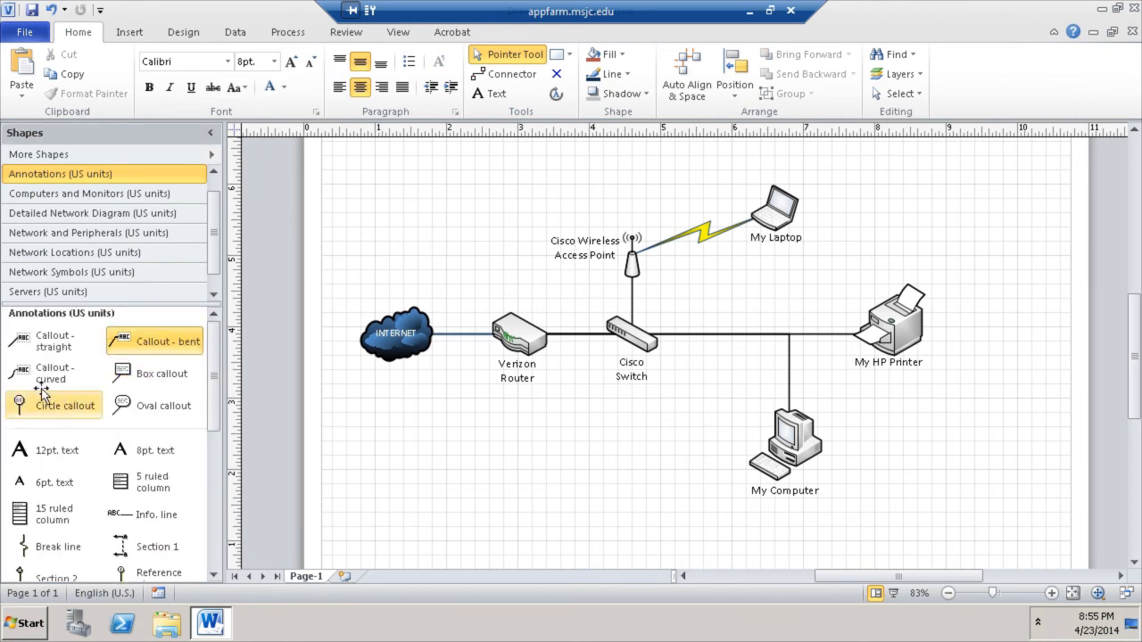
pyautogui.moveTo(53, 344); pyautogui.dragTo(424, 216)
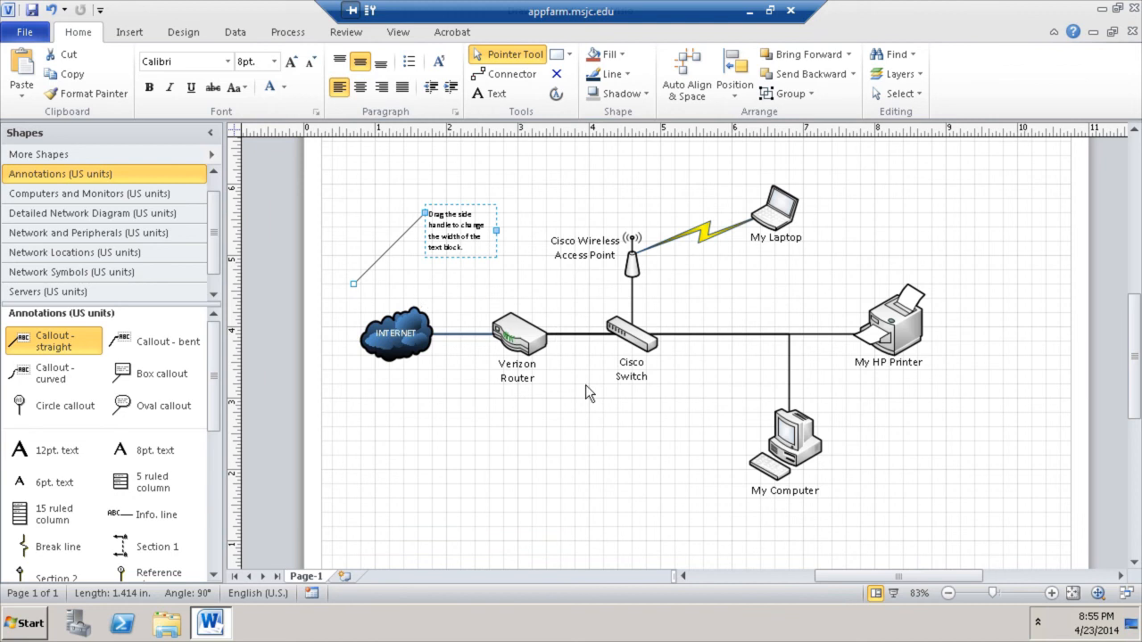
pyautogui.moveTo(451, 242); pyautogui.dragTo(445, 218)
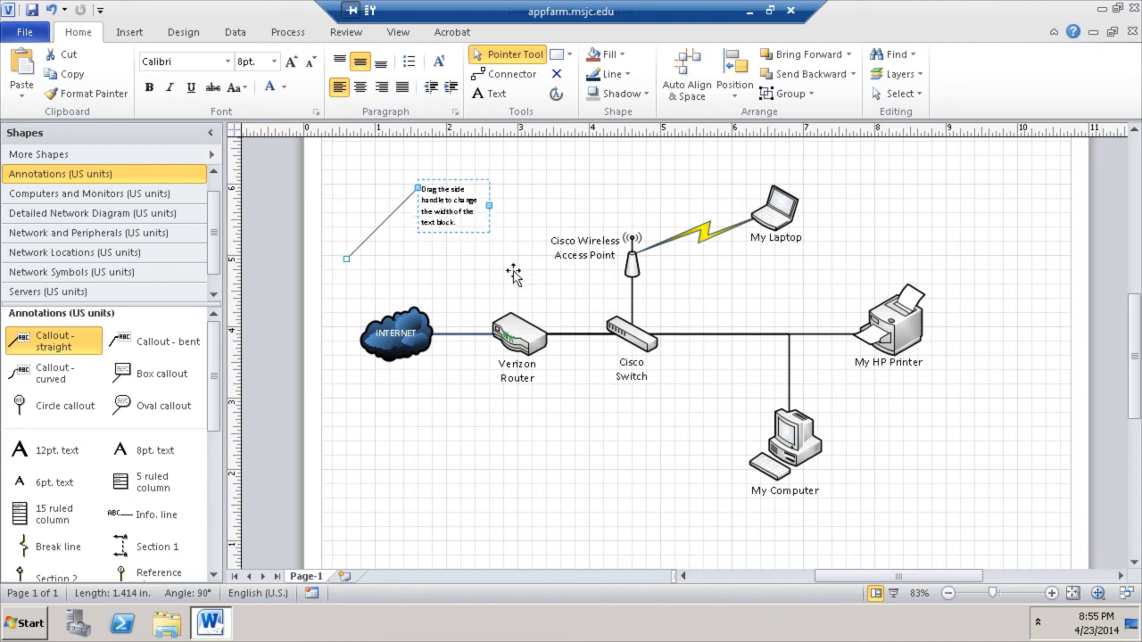
pyautogui.click(803, 439)
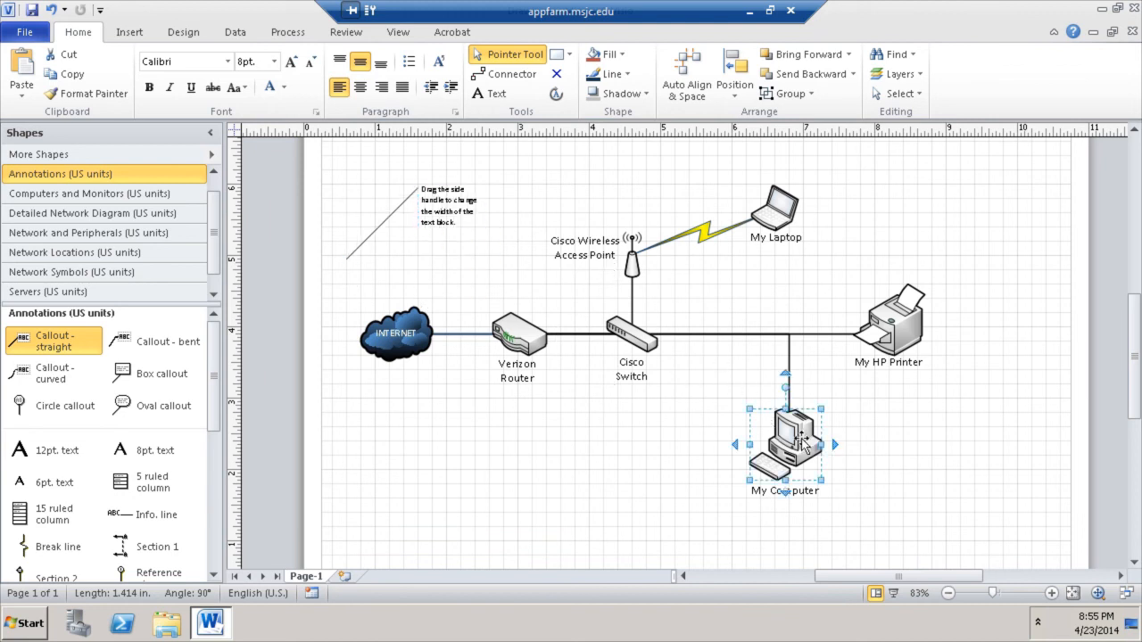
pyautogui.click(631, 489)
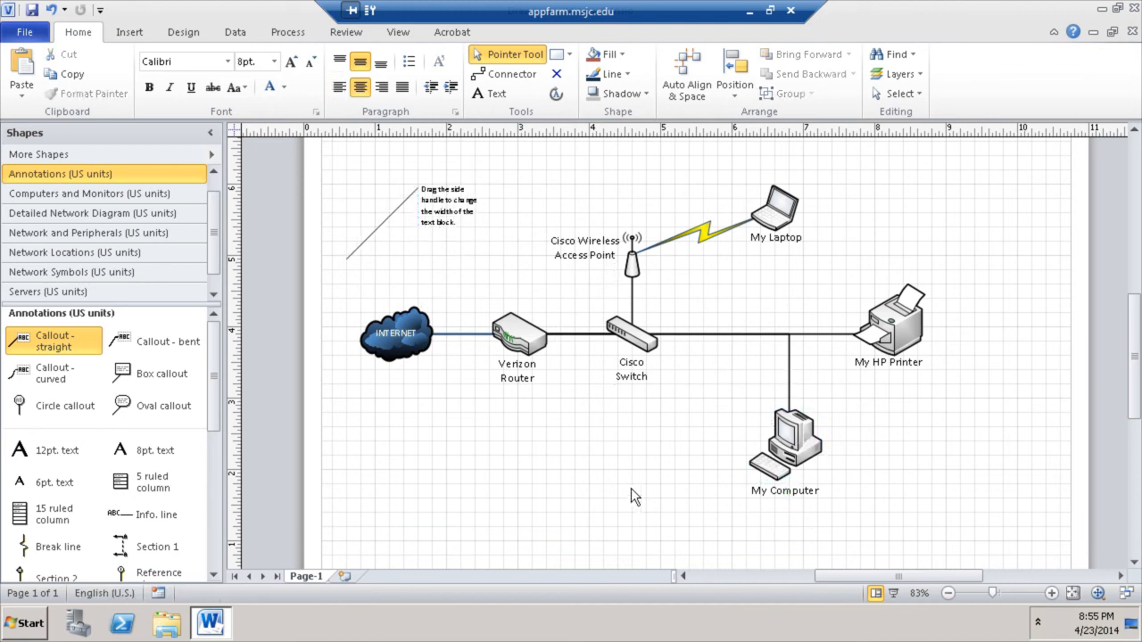
pyautogui.click(453, 217)
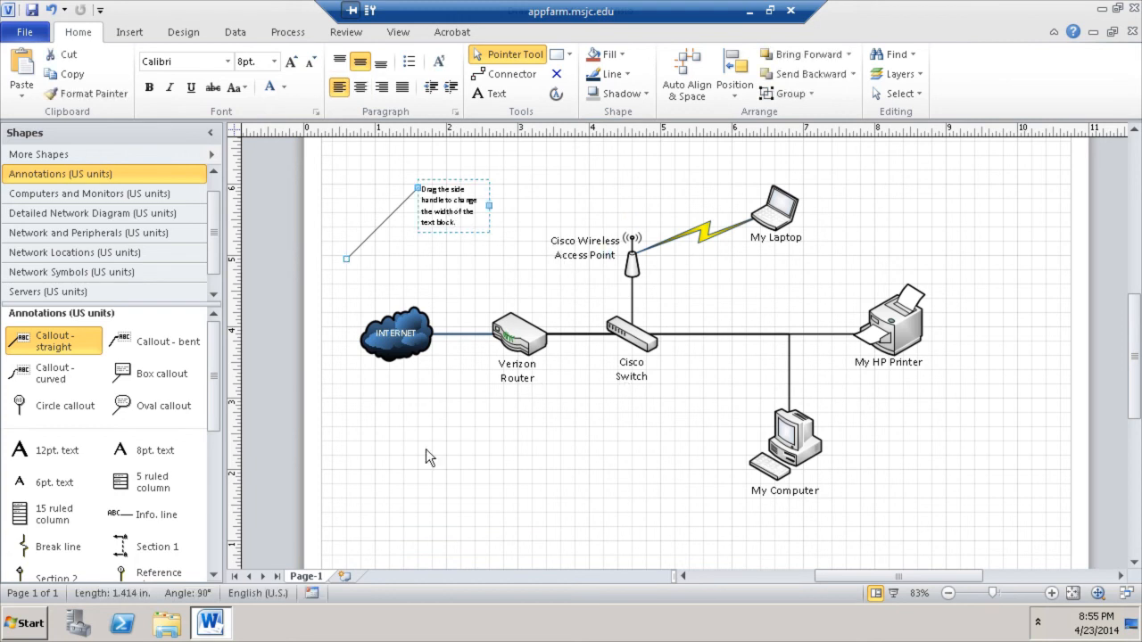
# - Minimize the remote session and run ipconfig in a Command Prompt
pyautogui.click(754, 10)
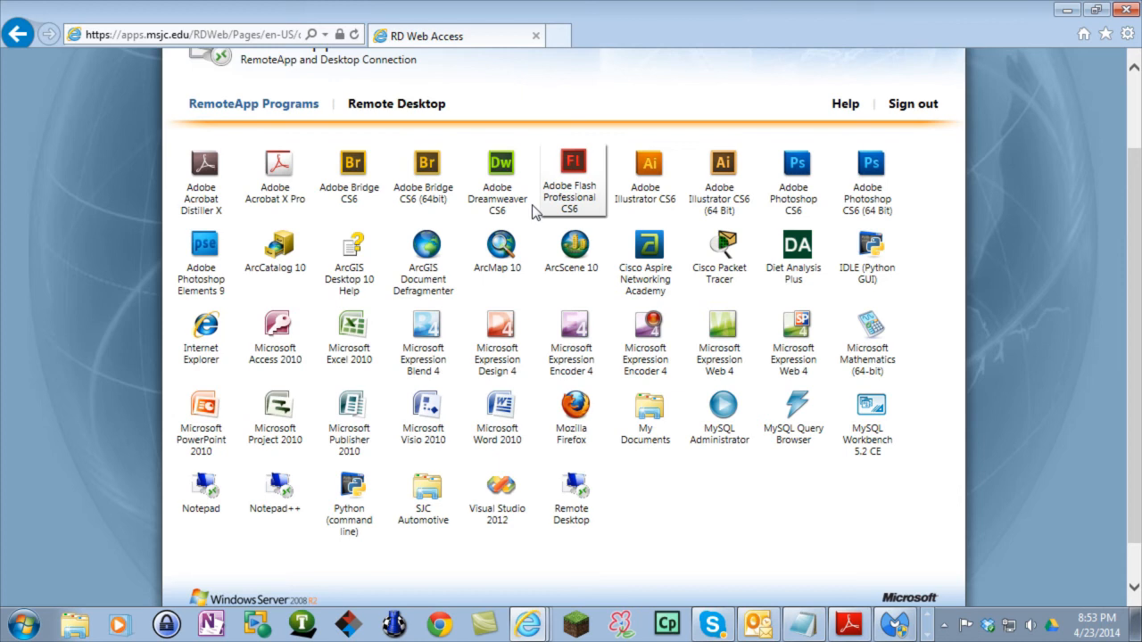
pyautogui.click(26, 627)
pyautogui.click(78, 580)
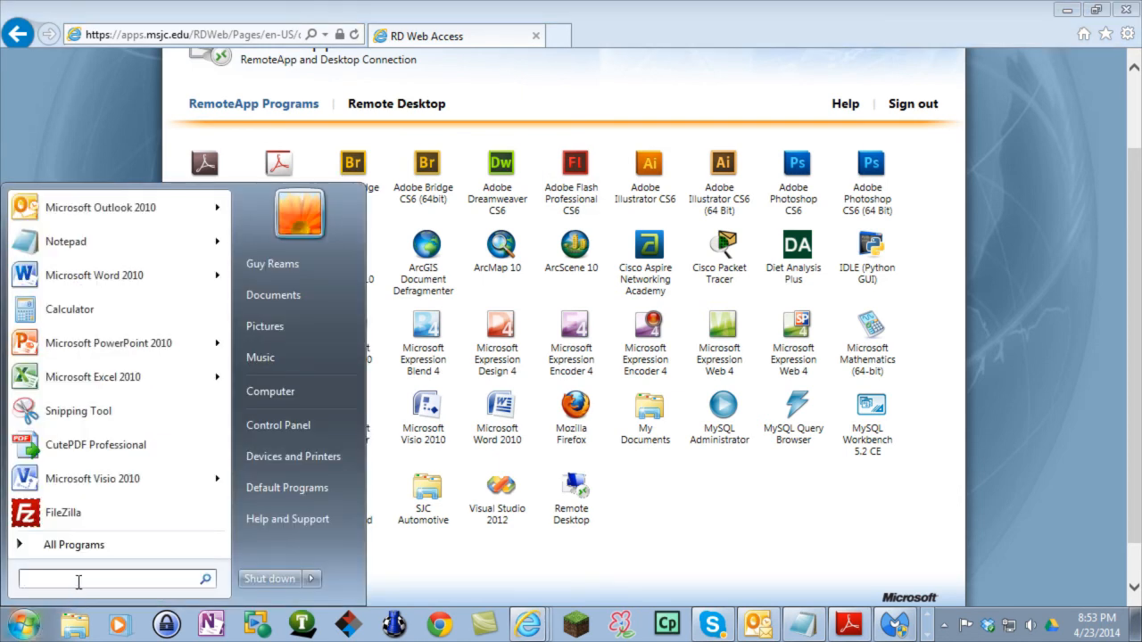
pyautogui.write('cmd')
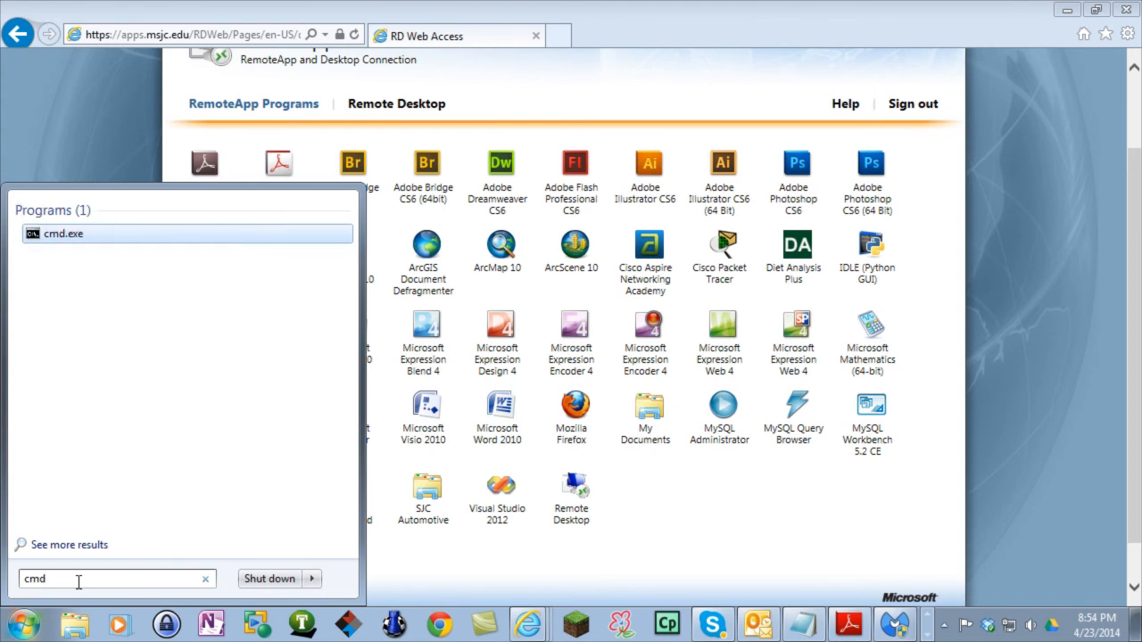
pyautogui.press('Return')
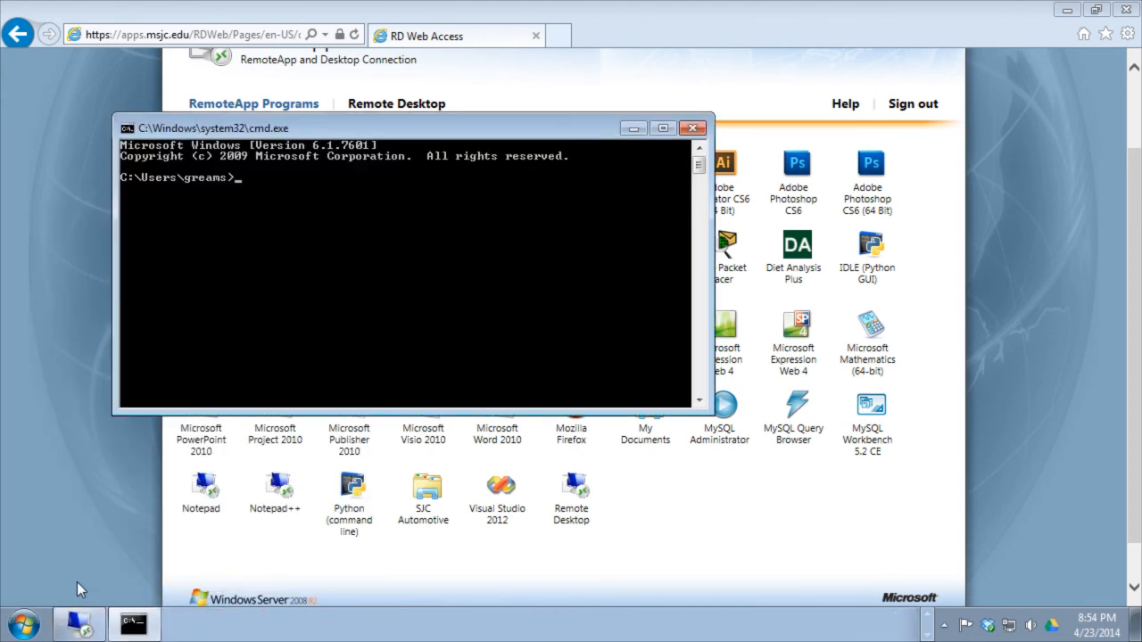
pyautogui.write('fig')
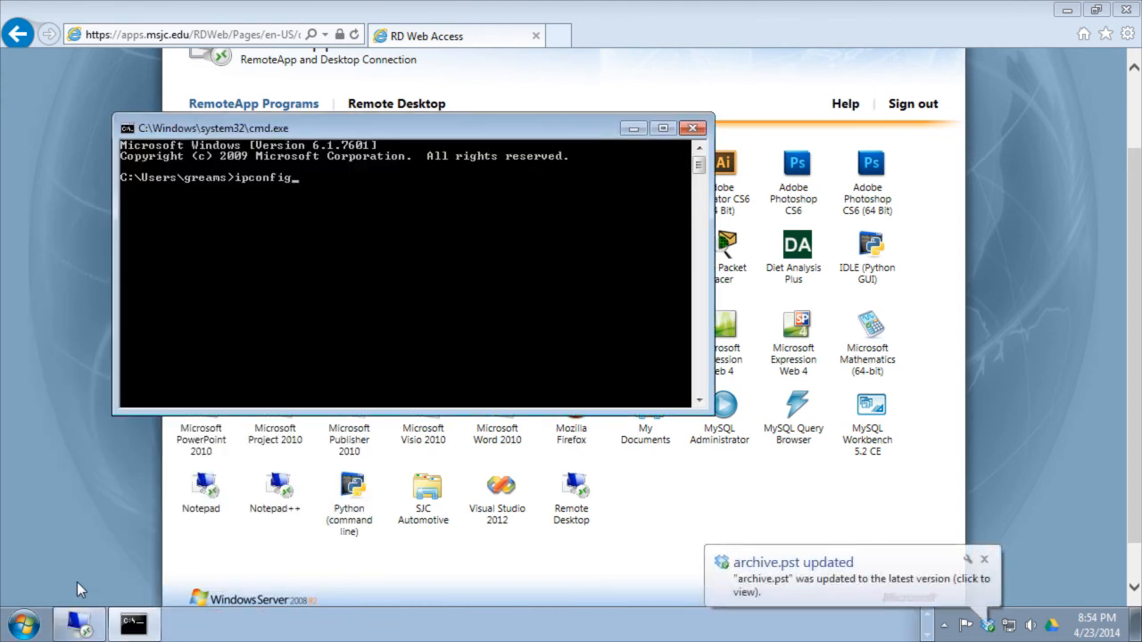
pyautogui.press('Return')
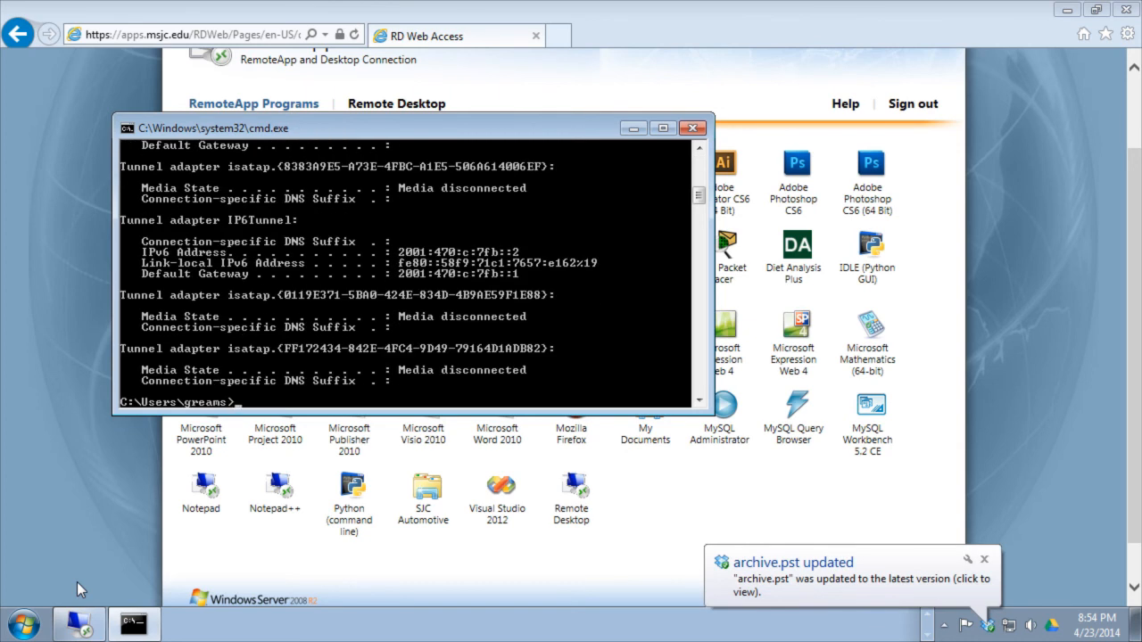
pyautogui.moveTo(700, 200); pyautogui.dragTo(705, 172)
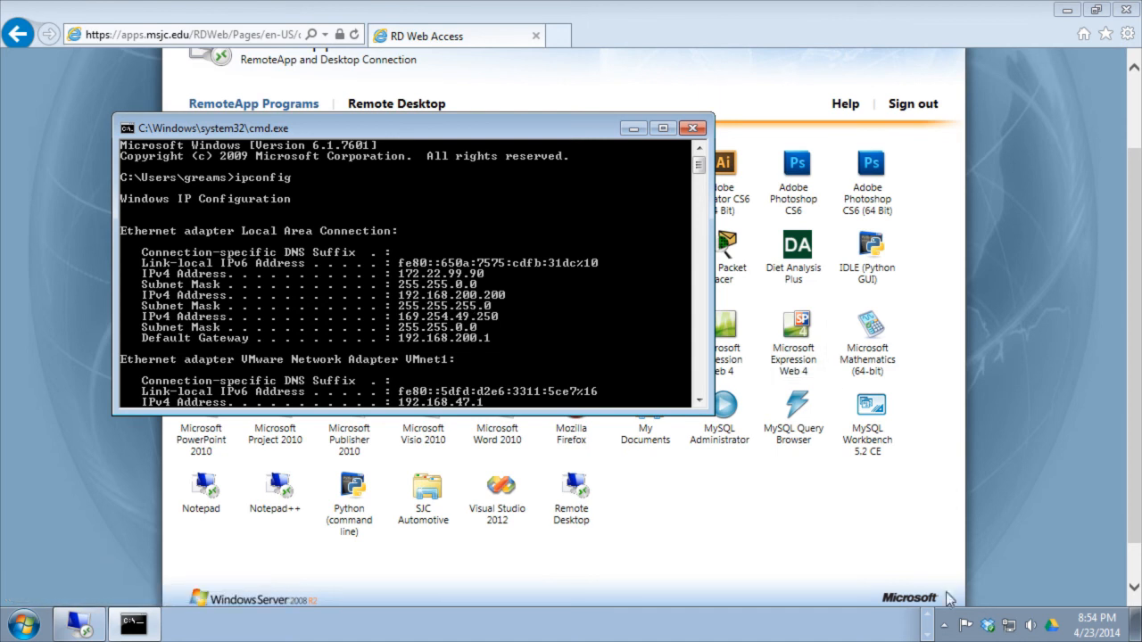
# - Dismiss the tray notifications, read the ipconfig output, and return to the Visio session
pyautogui.click(928, 625)
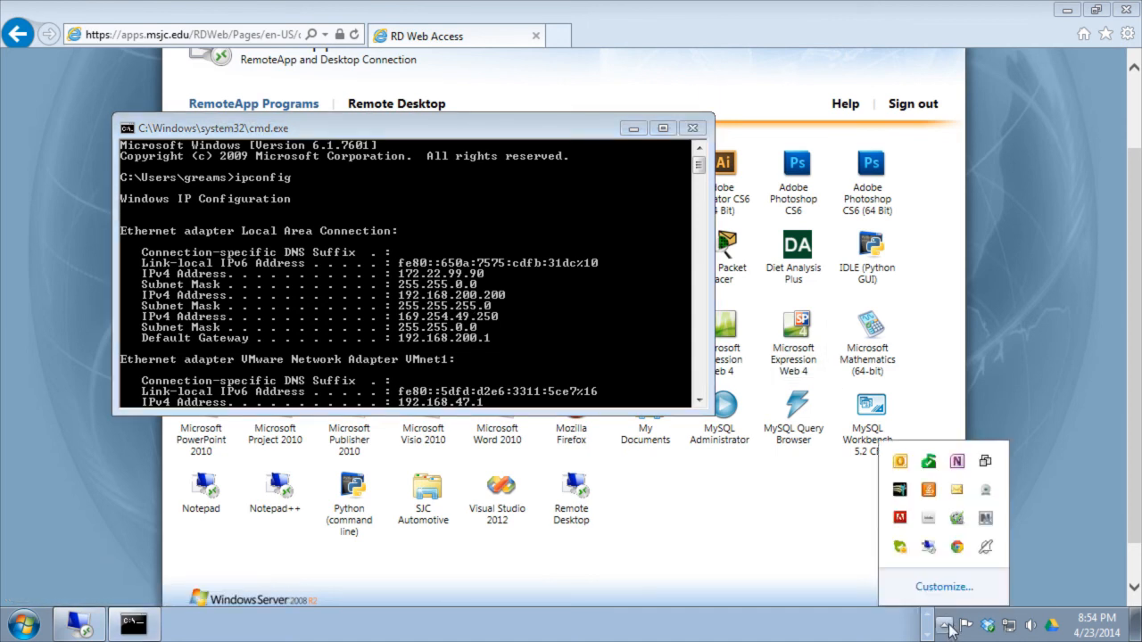
pyautogui.rightClick(986, 520)
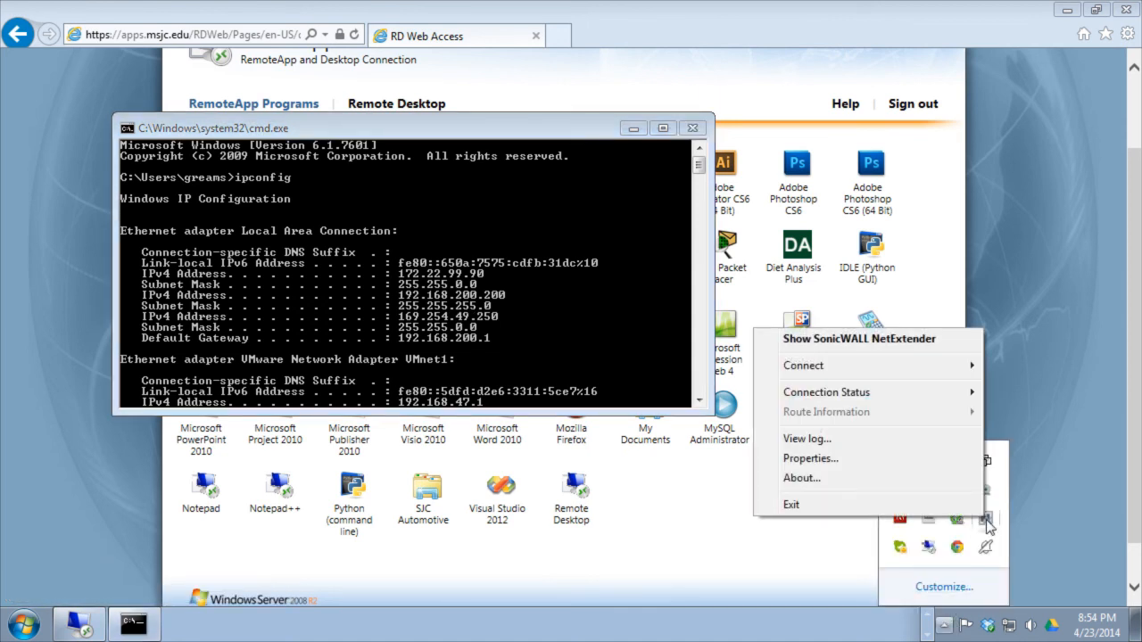
pyautogui.moveTo(876, 363)
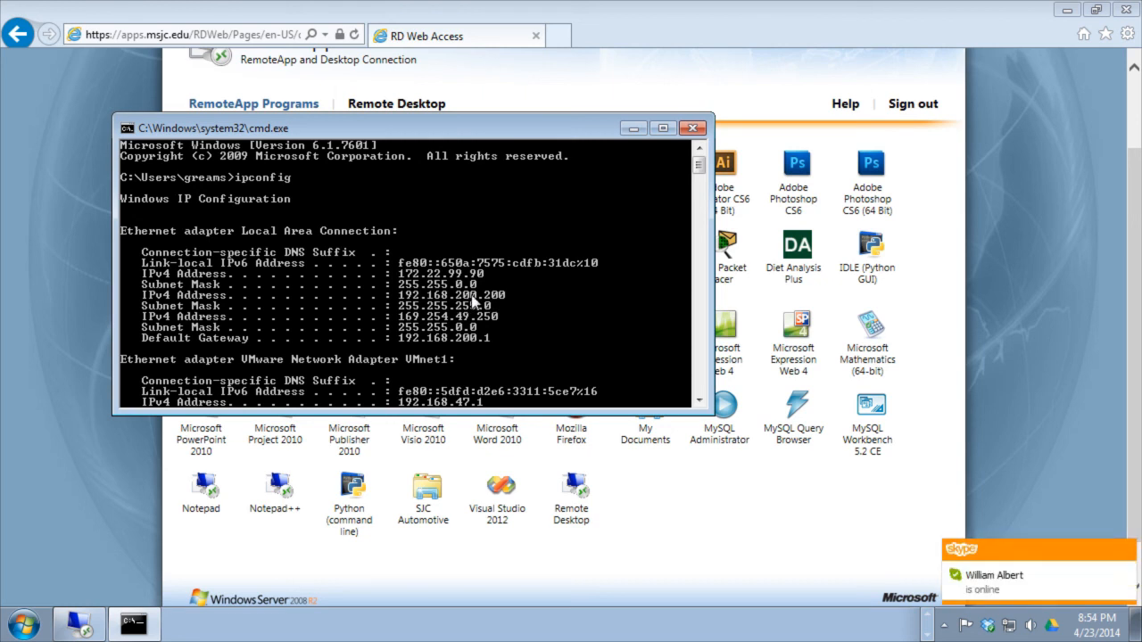
pyautogui.click(1125, 549)
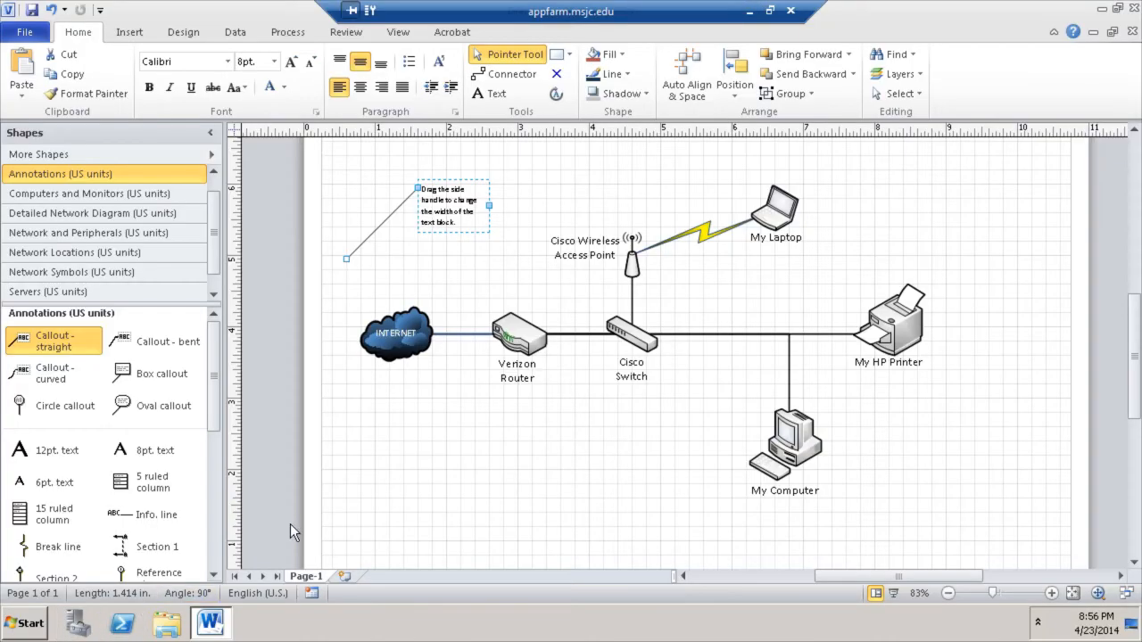
pyautogui.click(748, 12)
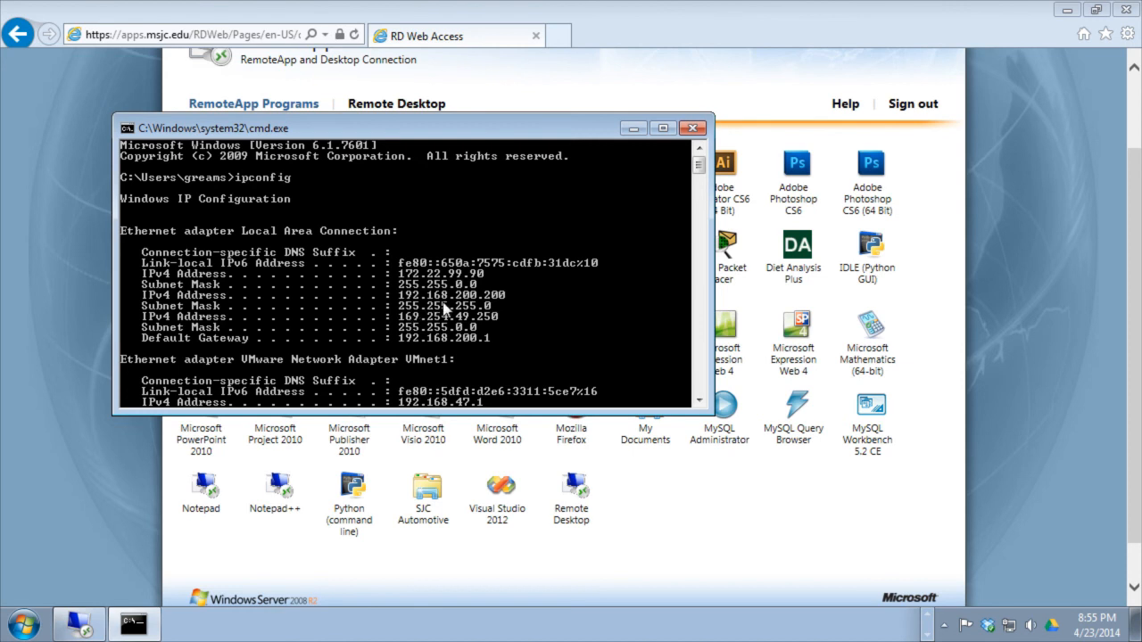
pyautogui.click(80, 627)
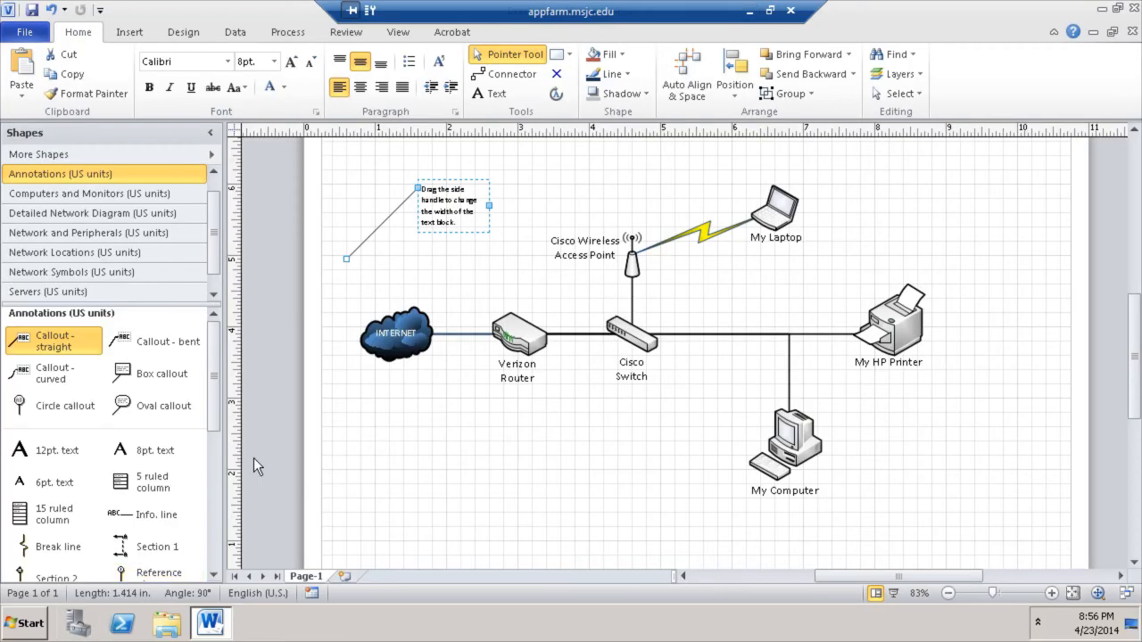
# - Delete the leftover callout and add an 8pt text shape reading 192.168.200.200
pyautogui.moveTo(471, 205); pyautogui.dragTo(955, 419)
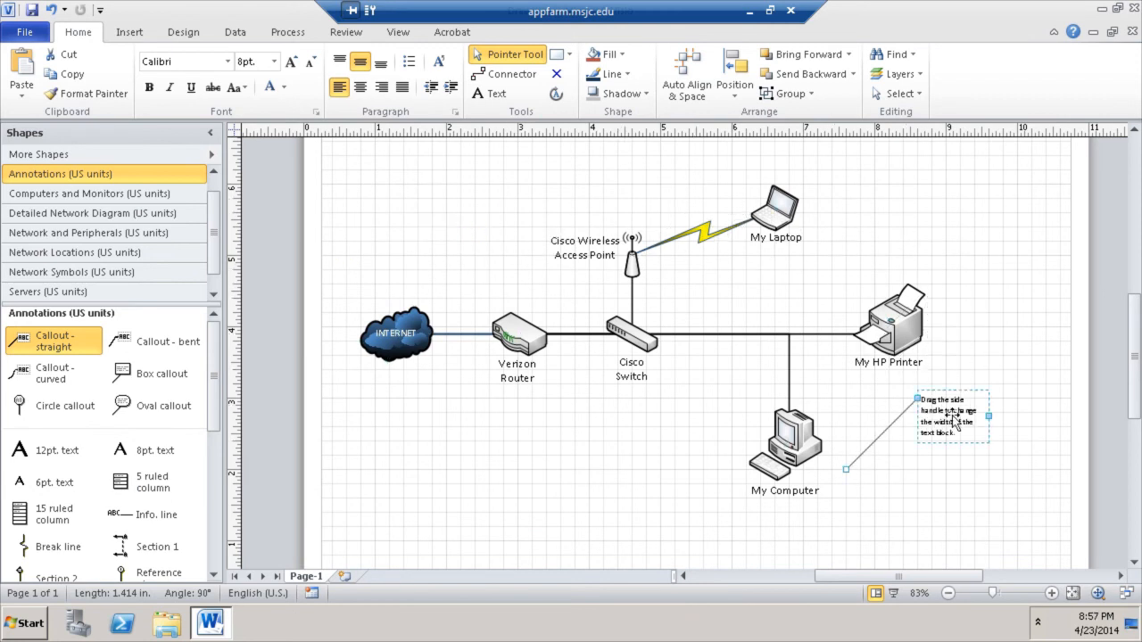
pyautogui.press('Delete')
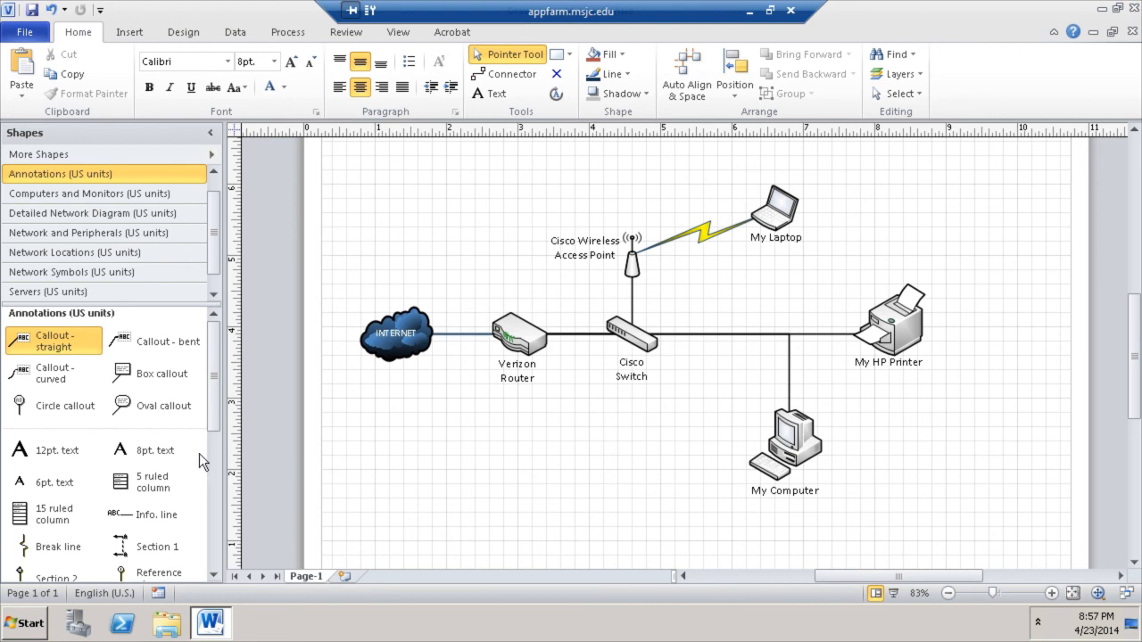
pyautogui.moveTo(146, 451); pyautogui.dragTo(906, 456)
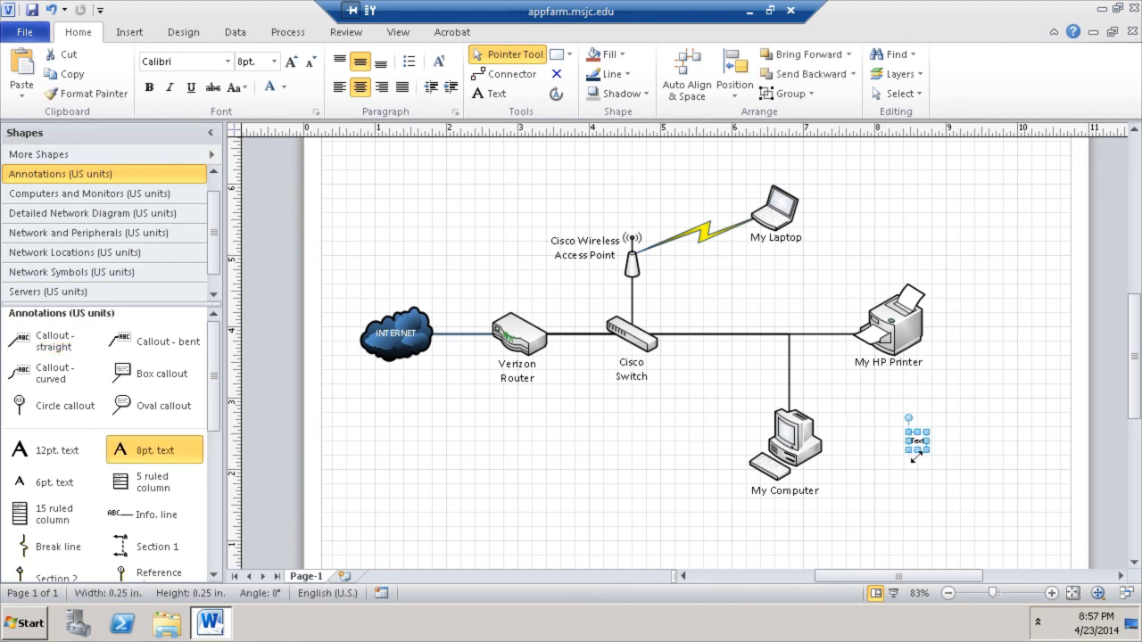
pyautogui.doubleClick(917, 441)
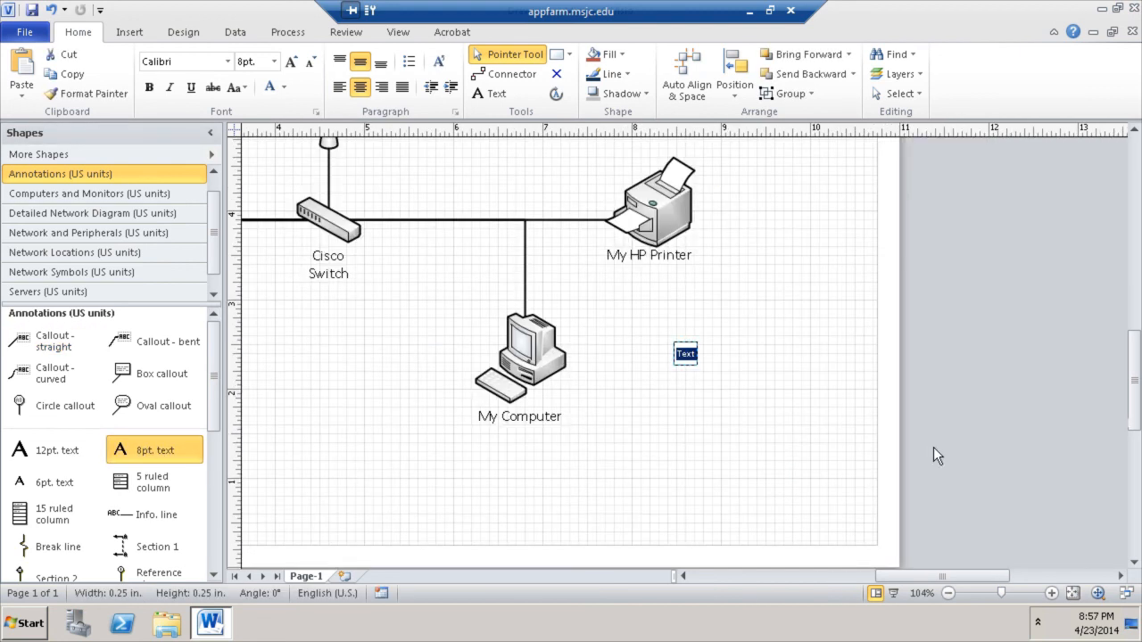
pyautogui.write('192.')
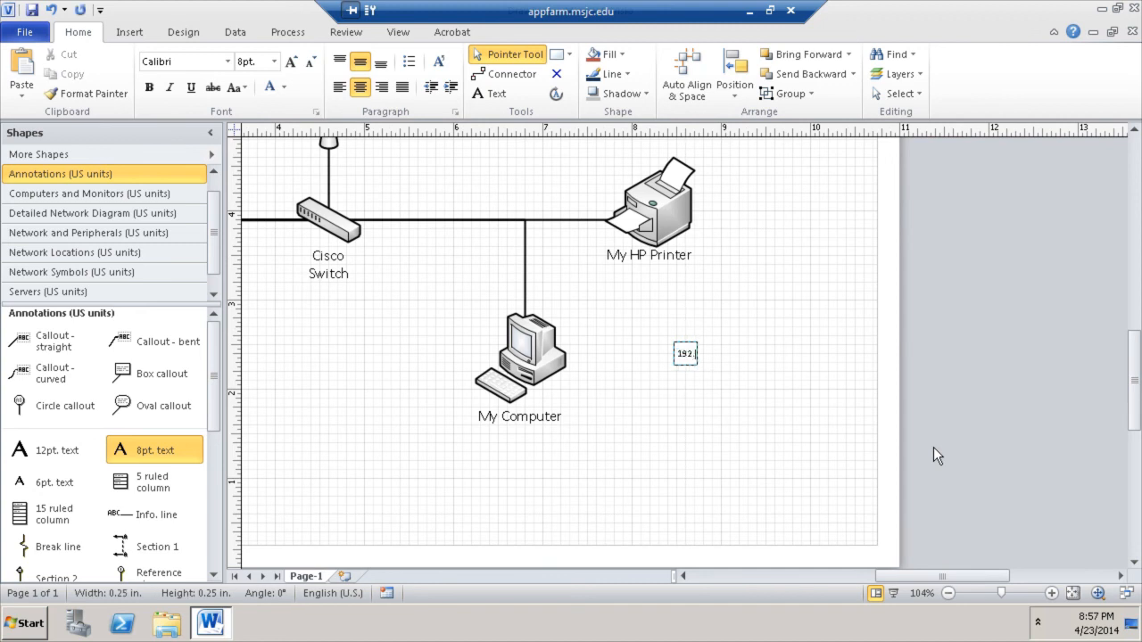
pyautogui.write('168.200.200')
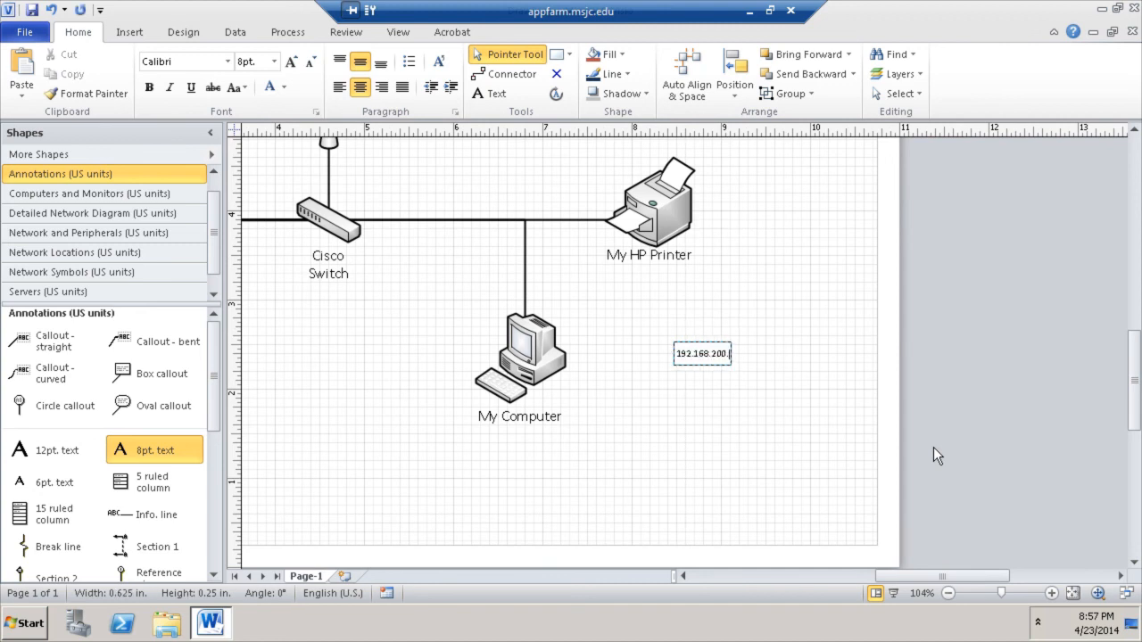
pyautogui.press('Escape')
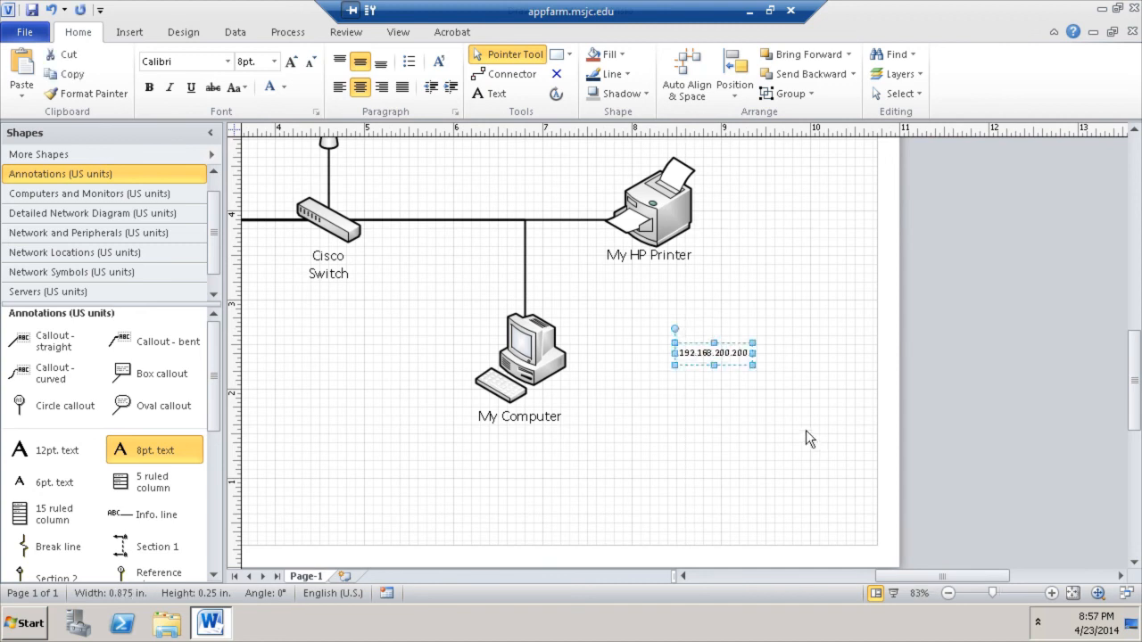
pyautogui.click(811, 438)
# - Enlarge the 192.168.200.200 label to 10pt and place it above-left of My Computer
pyautogui.moveTo(954, 446); pyautogui.dragTo(840, 403)
pyautogui.click(904, 477)
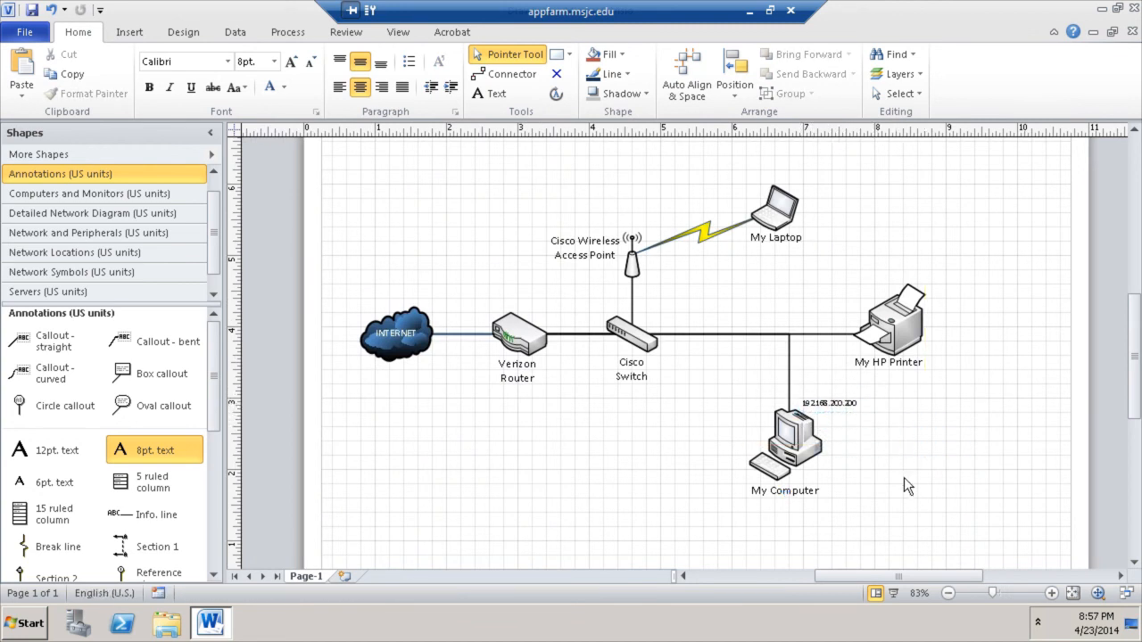
pyautogui.click(836, 403)
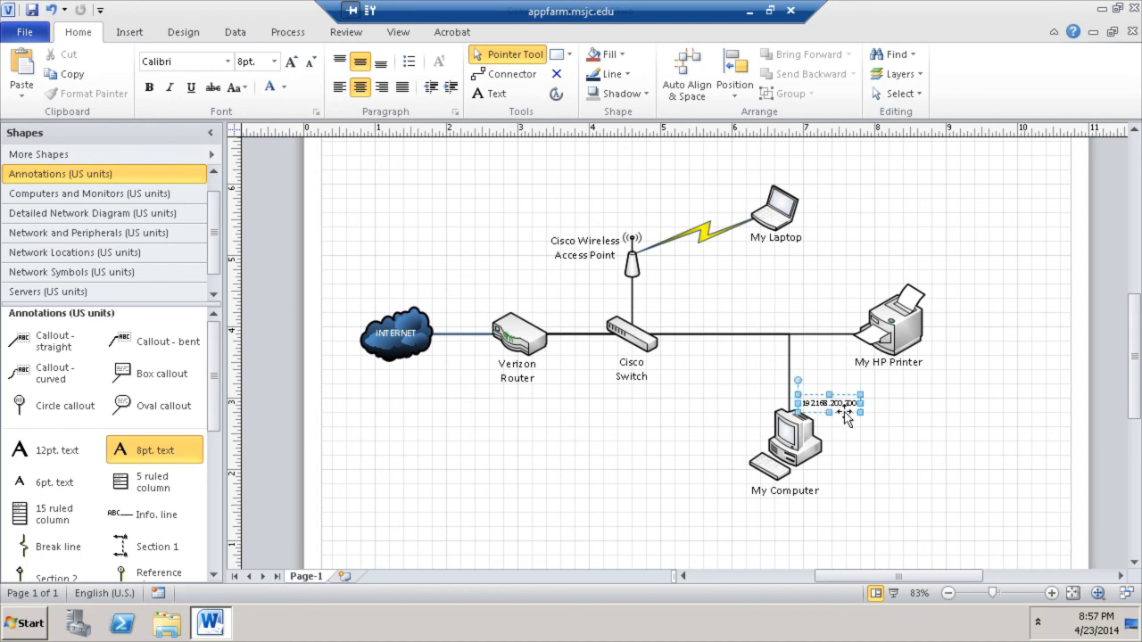
pyautogui.click(291, 61)
pyautogui.click(293, 63)
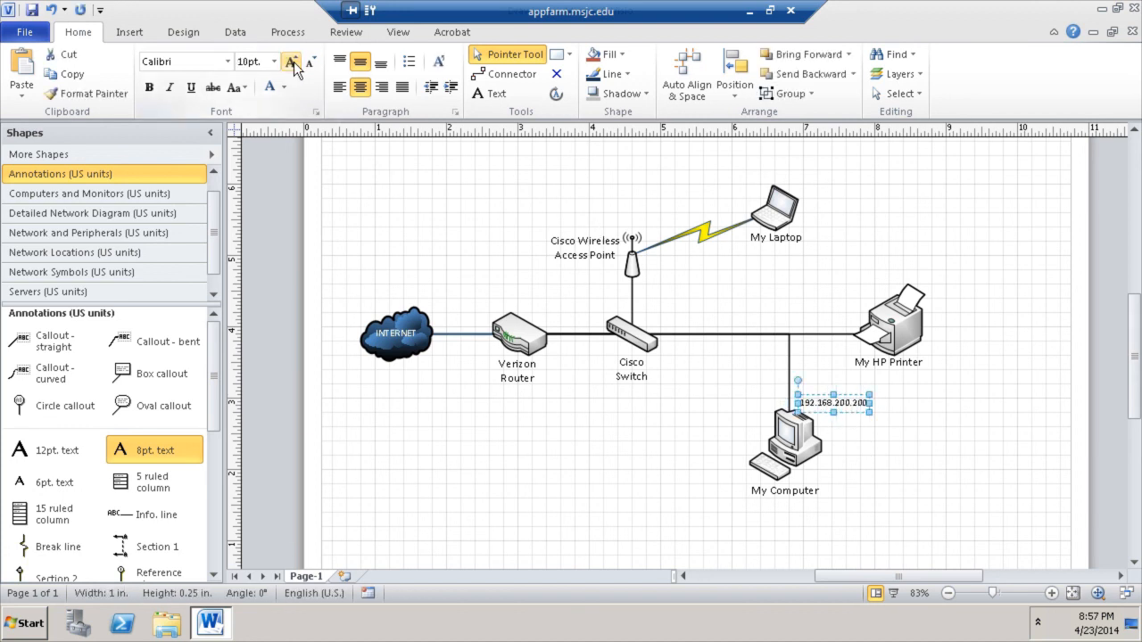
pyautogui.click(967, 504)
pyautogui.moveTo(860, 407); pyautogui.dragTo(753, 421)
pyautogui.click(1010, 469)
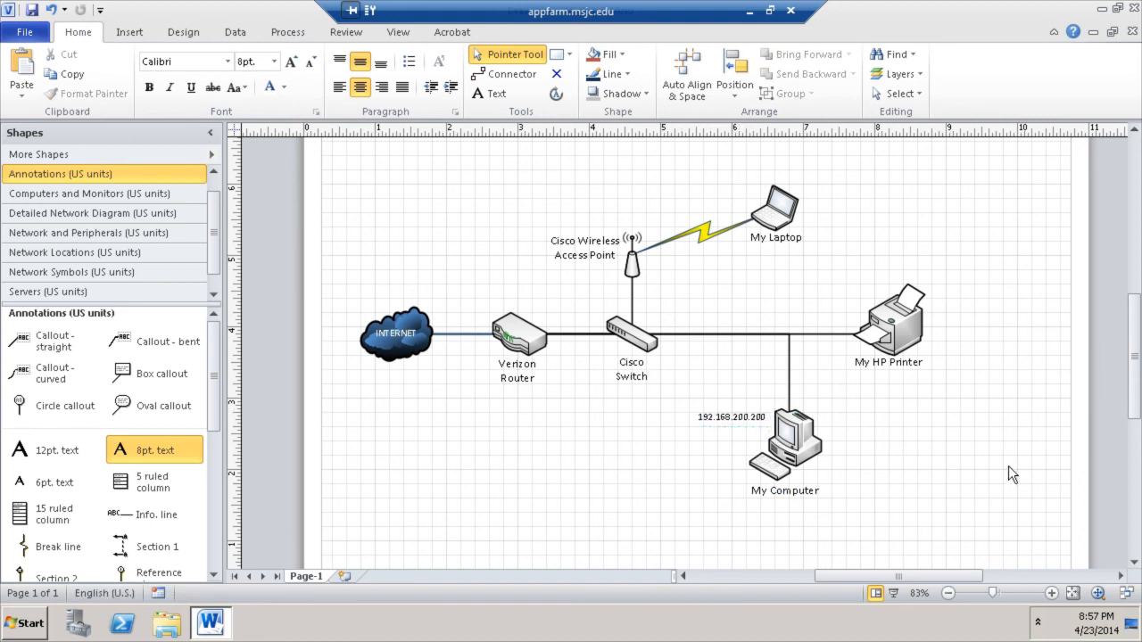
# - Add a 10pt text shape reading 192.168.200.201 near My Laptop
pyautogui.click(775, 209)
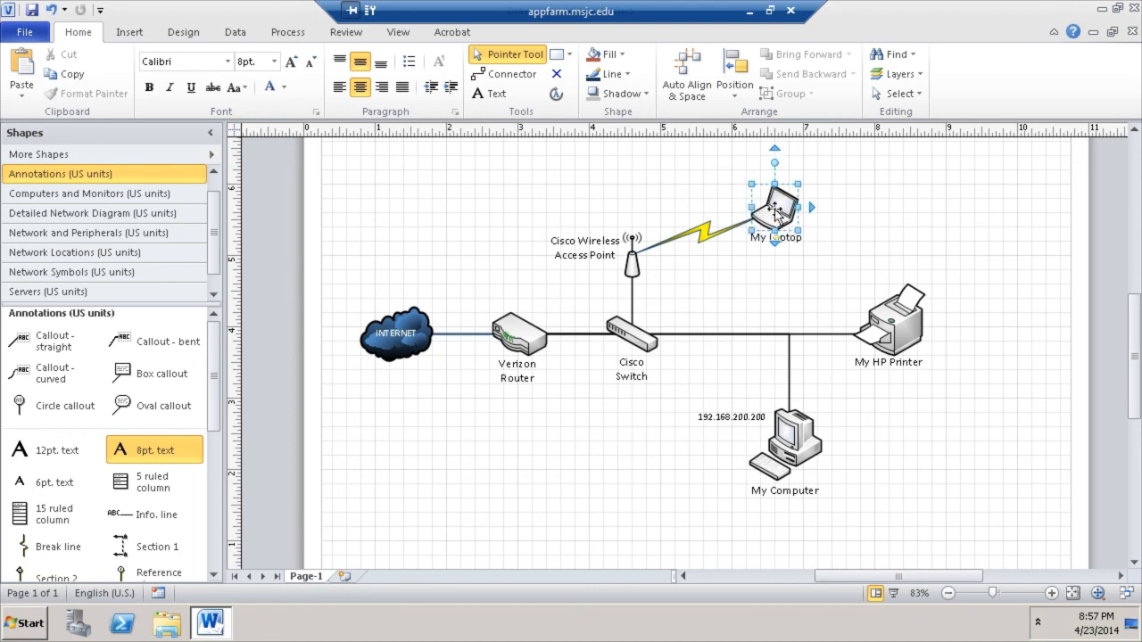
pyautogui.click(724, 419)
pyautogui.moveTo(138, 451); pyautogui.dragTo(851, 190)
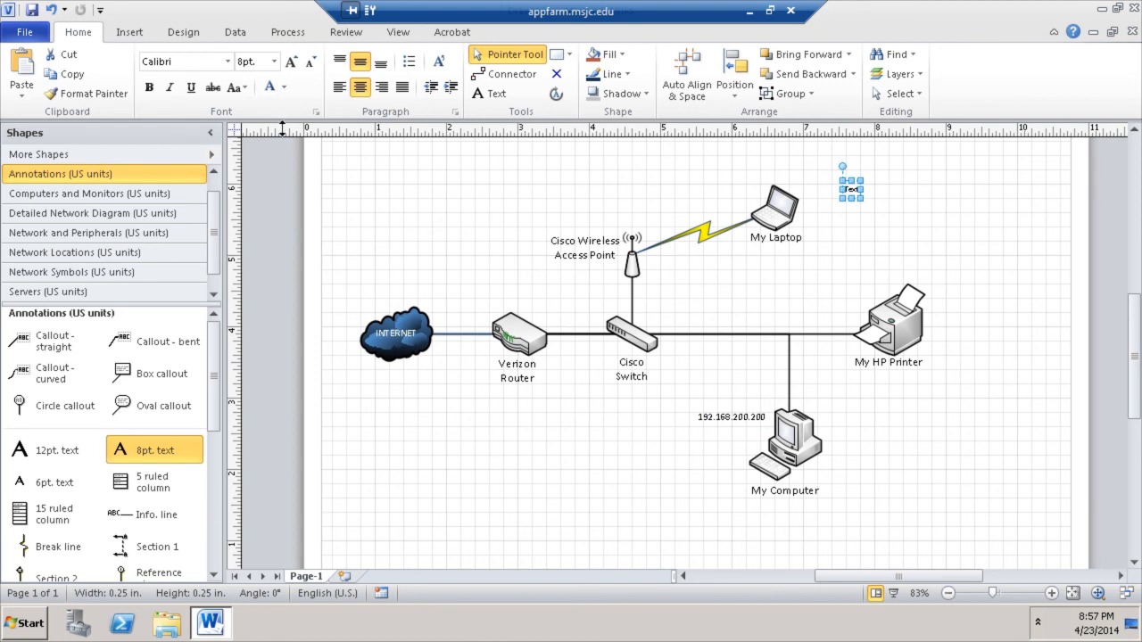
pyautogui.click(292, 63)
pyautogui.click(292, 63)
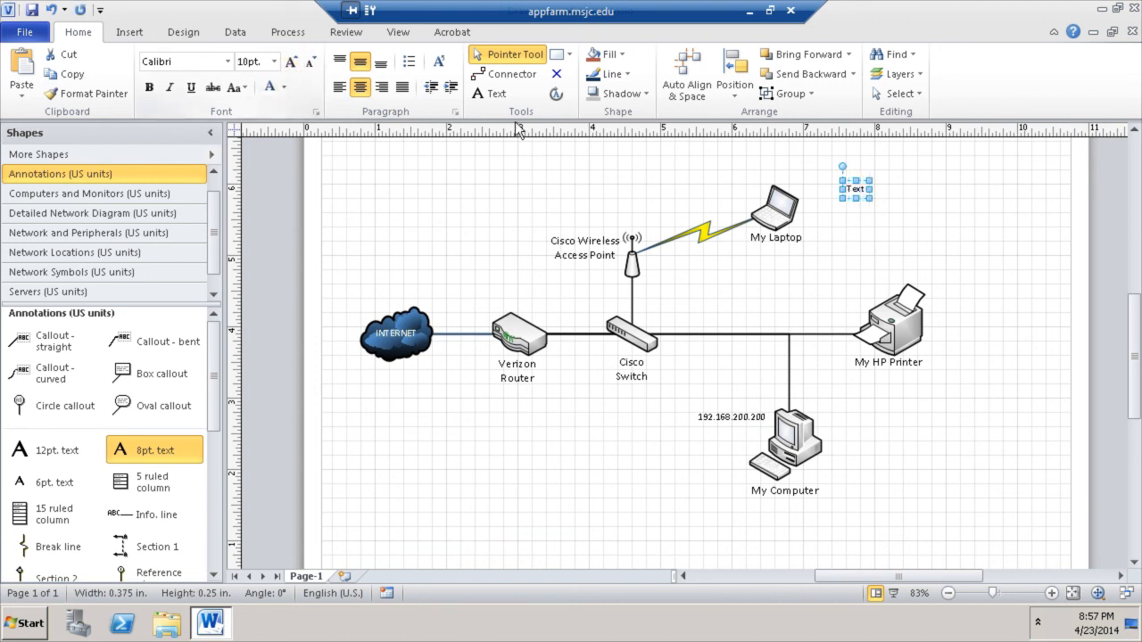
pyautogui.doubleClick(856, 189)
pyautogui.write('192.168')
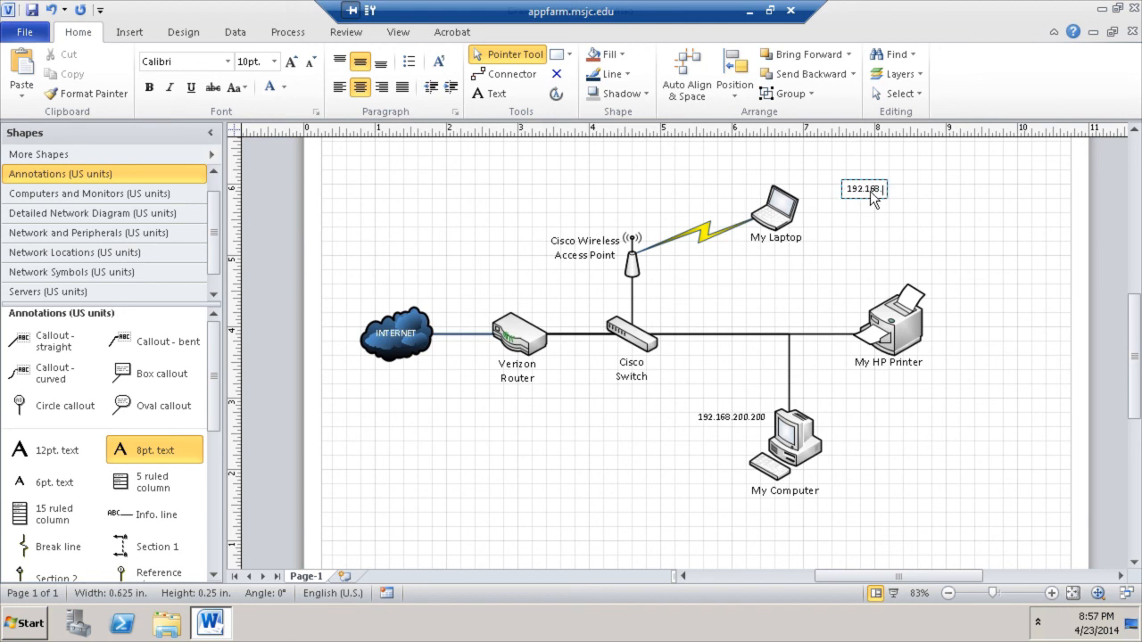
pyautogui.write('.200.201')
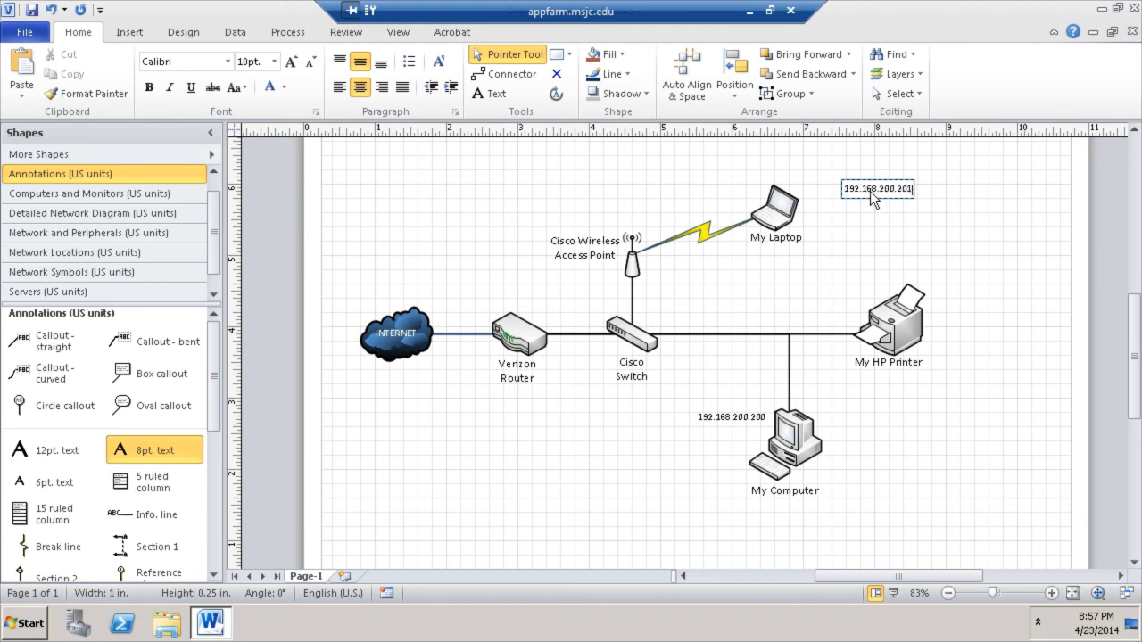
pyautogui.rightClick(870, 191)
pyautogui.click(1019, 195)
pyautogui.click(997, 175)
# - Position the 192.168.200.201 label just above My Laptop
pyautogui.moveTo(887, 190); pyautogui.dragTo(818, 179)
pyautogui.click(883, 251)
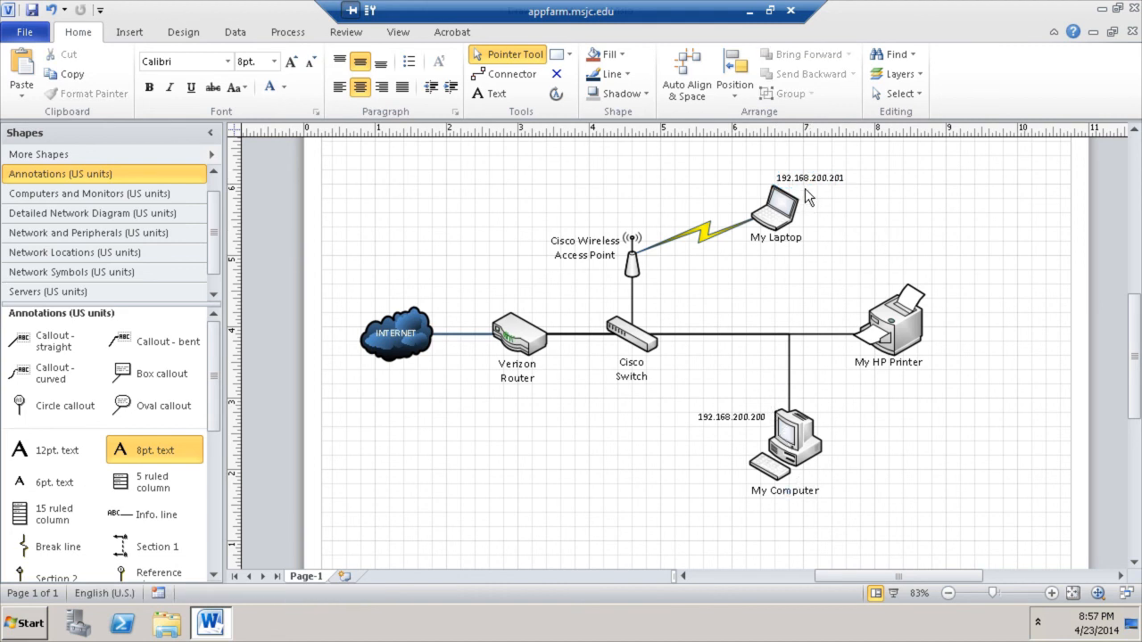
pyautogui.moveTo(828, 179); pyautogui.dragTo(835, 179)
pyautogui.click(897, 196)
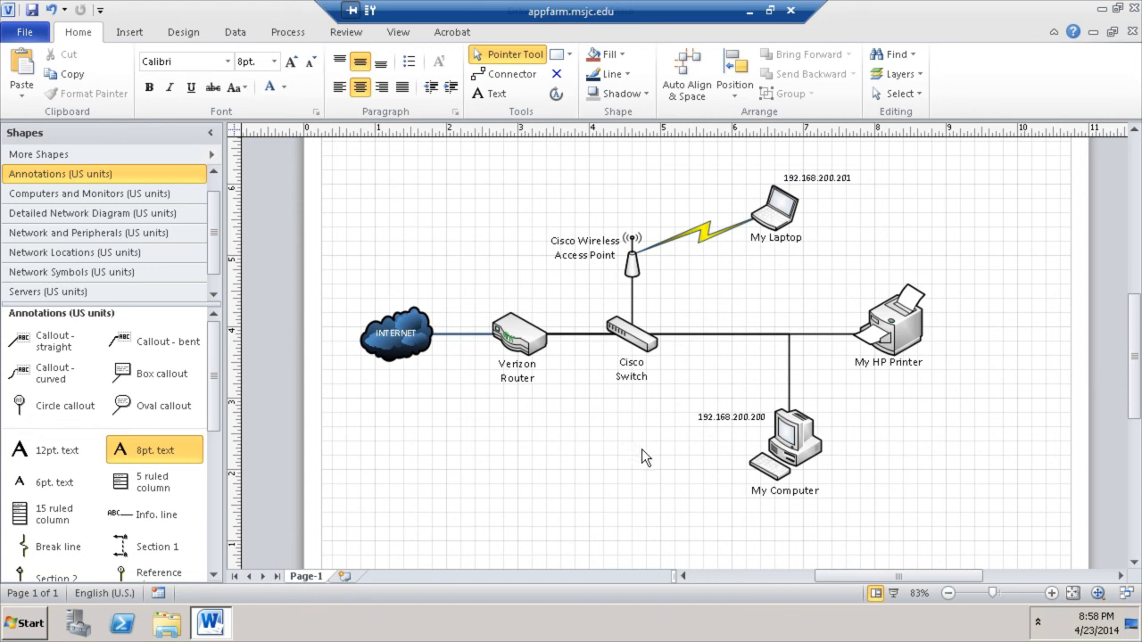
# - Copy the laptop's address label beside My HP Printer and change it to 192.168.200.220
pyautogui.click(838, 179)
pyautogui.moveTo(830, 178); pyautogui.dragTo(975, 294)
pyautogui.doubleClick(977, 289)
pyautogui.press('End')
pyautogui.press('BackSpace')
pyautogui.press('BackSpace')
pyautogui.write('20')
pyautogui.click(970, 252)
pyautogui.moveTo(967, 292); pyautogui.dragTo(971, 319)
pyautogui.click(990, 339)
pyautogui.click(903, 511)
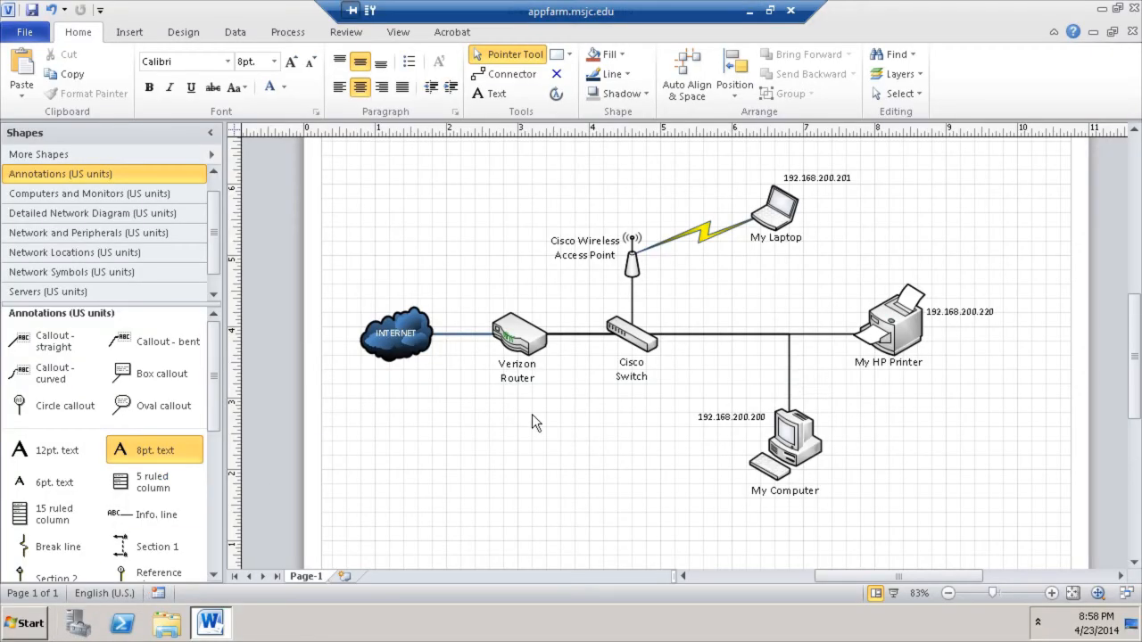
pyautogui.moveTo(537, 347)
# - Add an enlarged 192.168.200.1 label on the Verizon Router–Cisco Switch line
pyautogui.moveTo(198, 440); pyautogui.dragTo(489, 277)
pyautogui.doubleClick(489, 276)
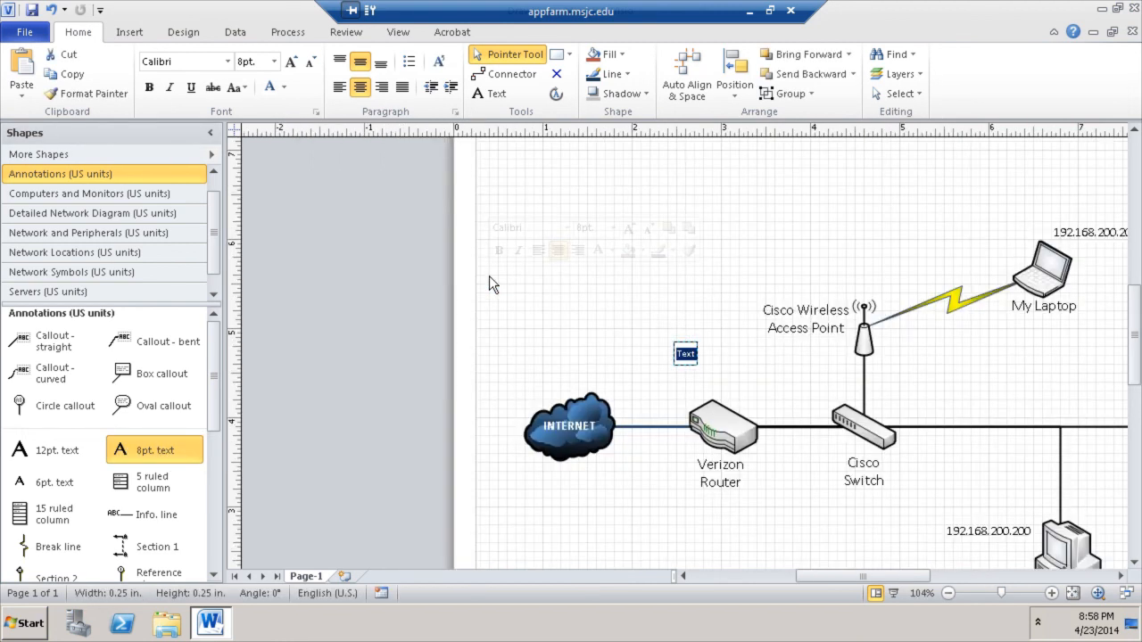
pyautogui.write('192.168.')
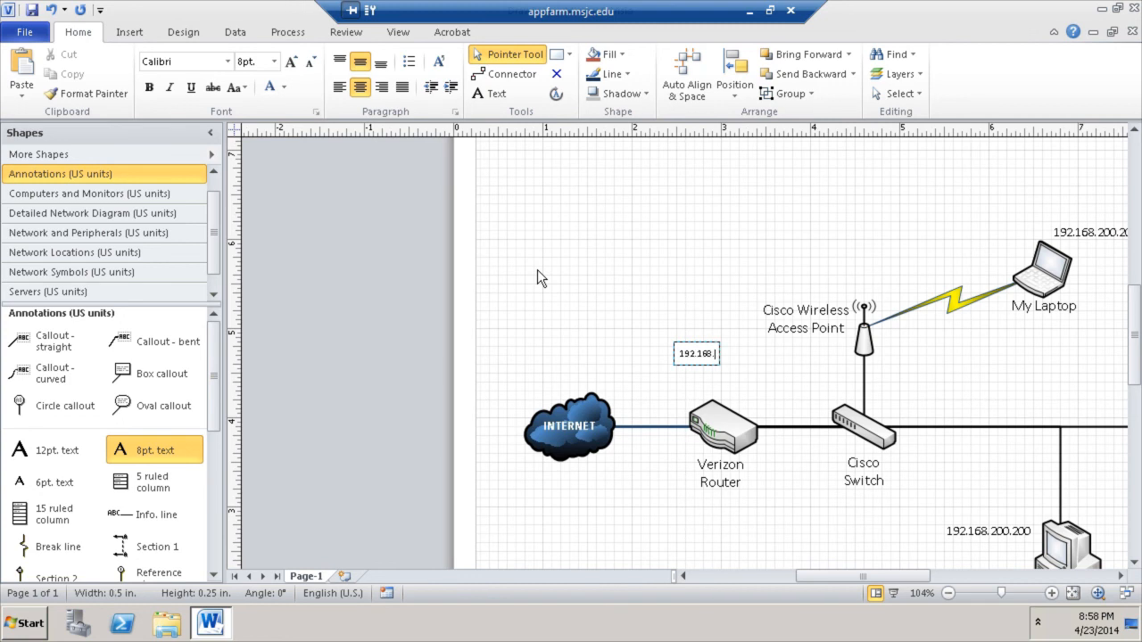
pyautogui.write('200.1')
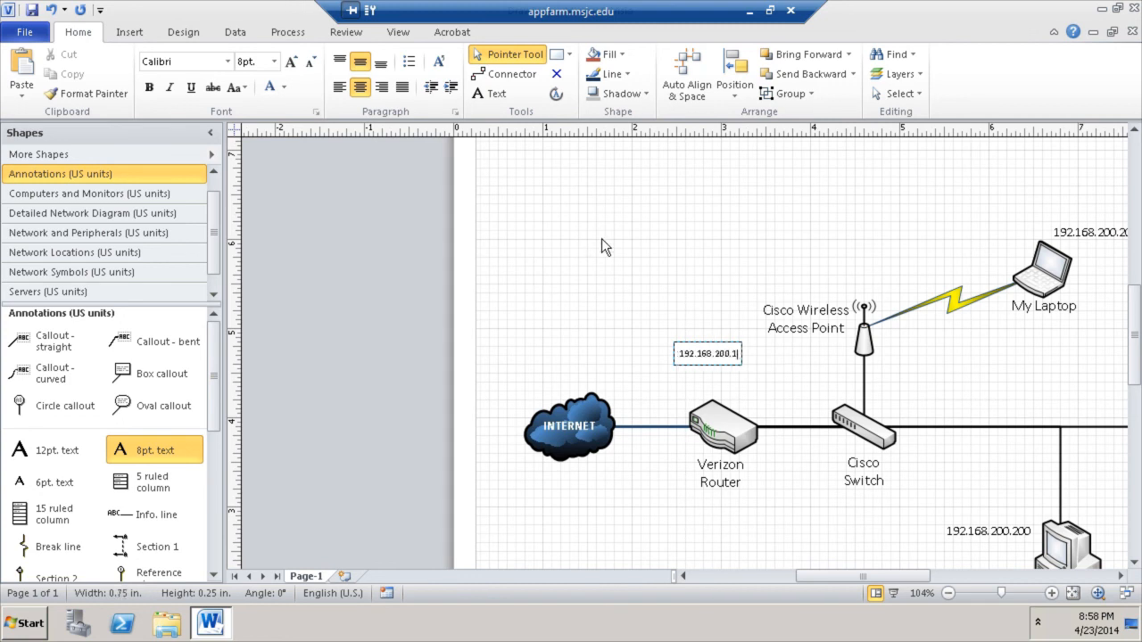
pyautogui.click(600, 225)
pyautogui.click(511, 276)
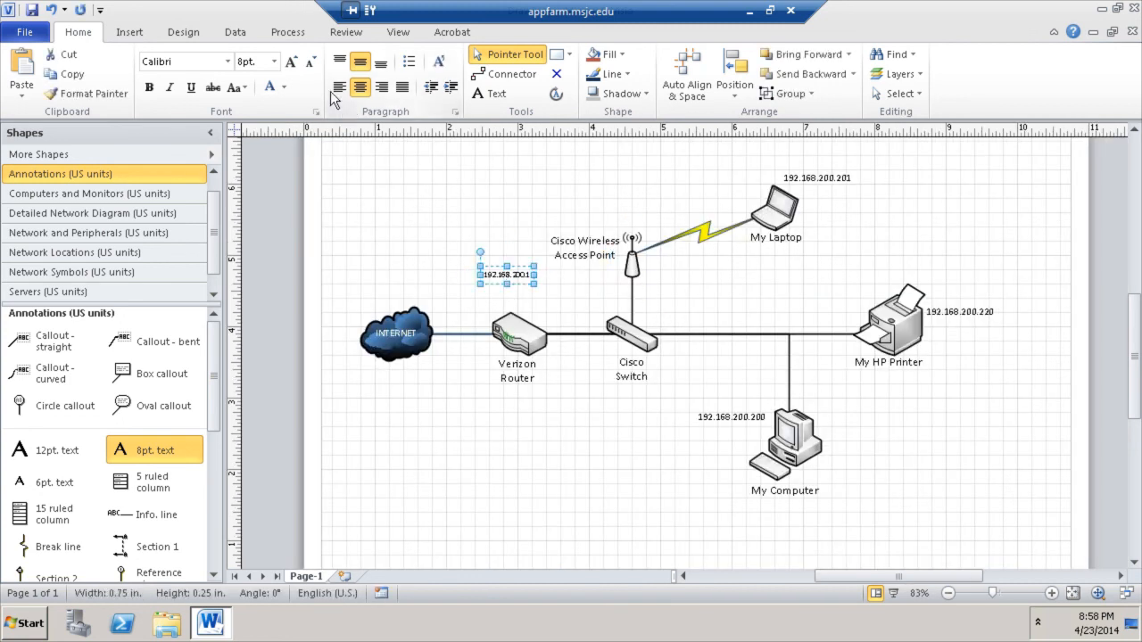
pyautogui.click(292, 65)
pyautogui.click(467, 256)
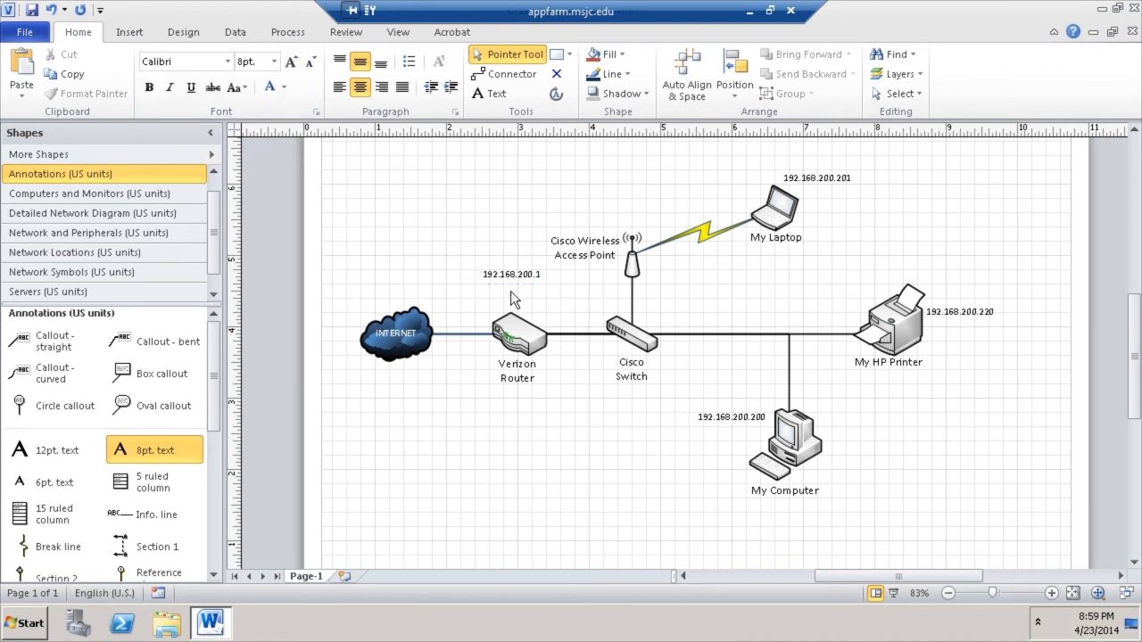
pyautogui.moveTo(512, 277); pyautogui.dragTo(562, 317)
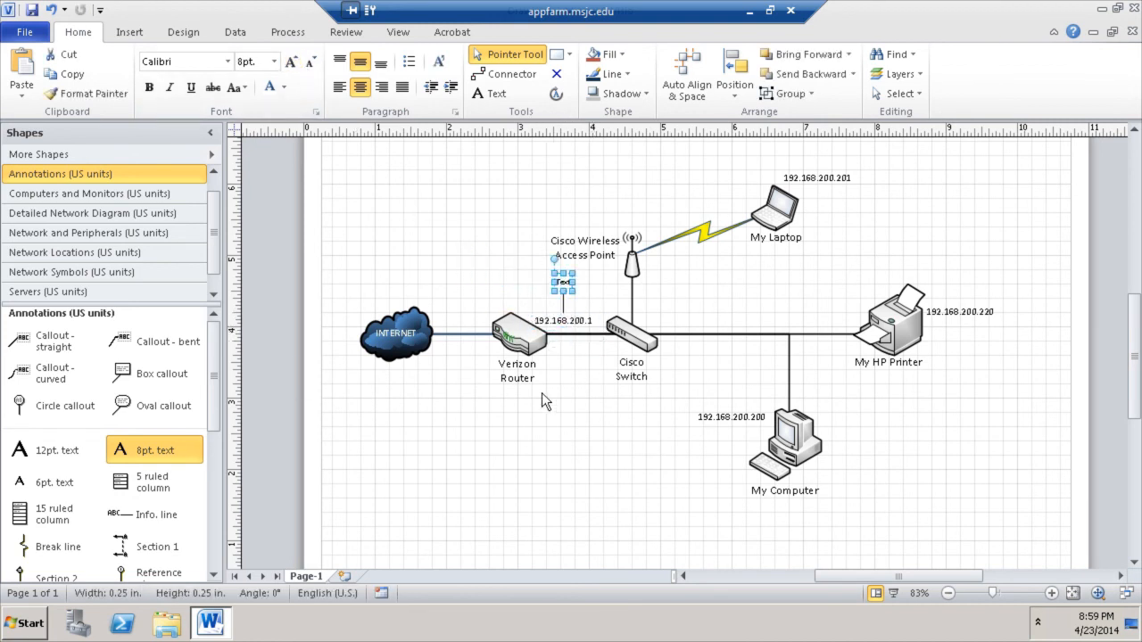
pyautogui.click(584, 416)
pyautogui.click(563, 285)
# - Delete the stray Text shape and open a new Internet Explorer tab showing Frequent sites
pyautogui.press('Delete')
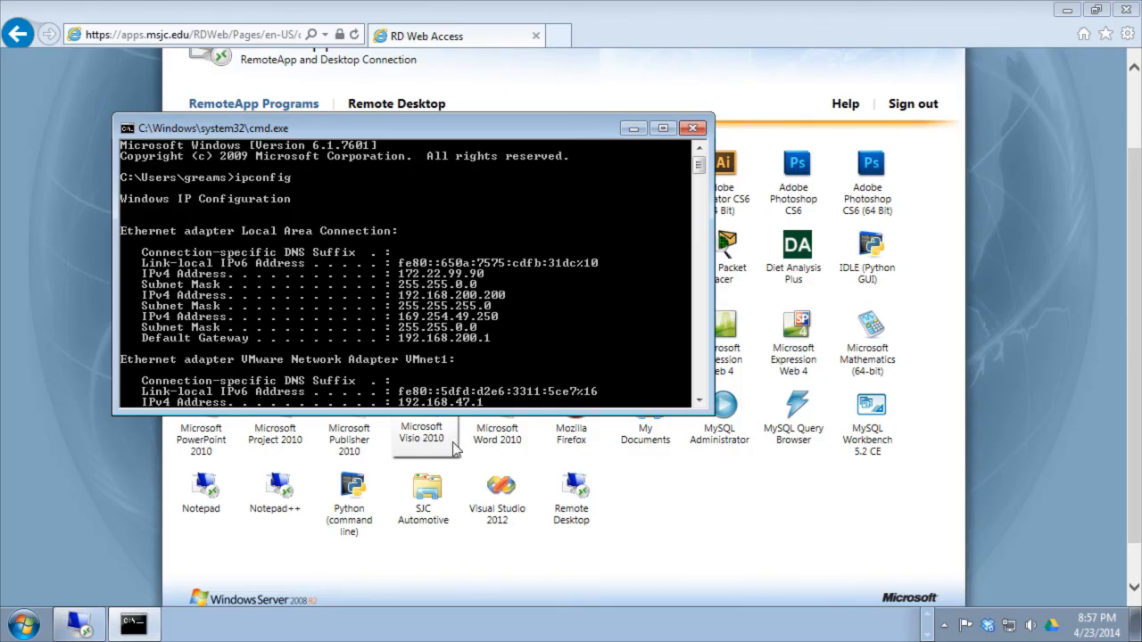
pyautogui.click(557, 36)
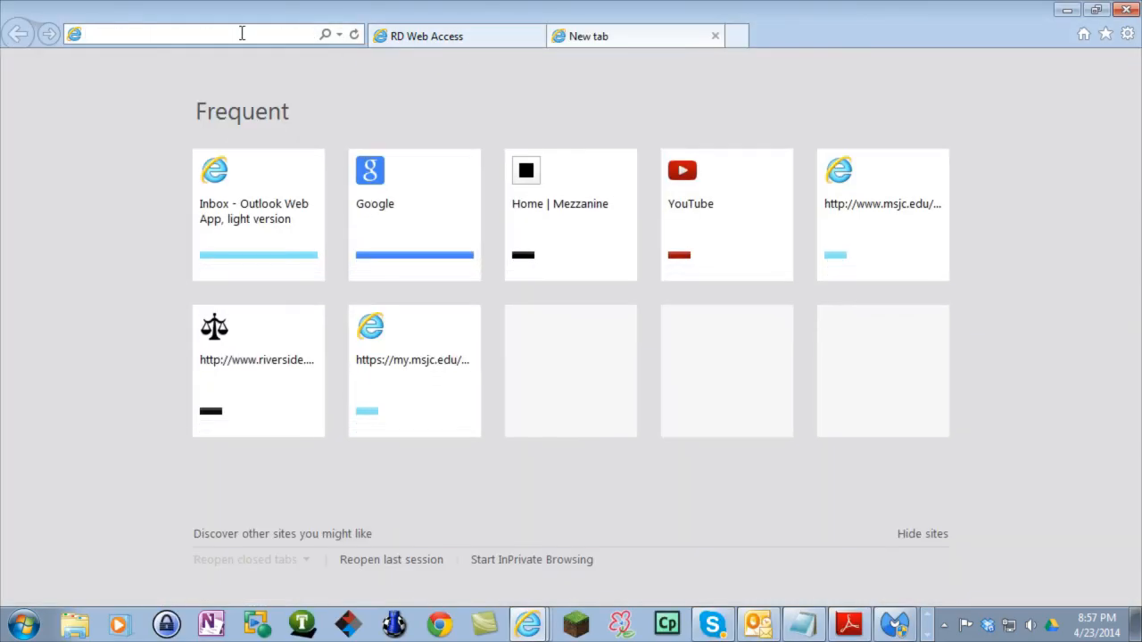
# - Search Google for 'what is my ip address'
pyautogui.click(424, 171)
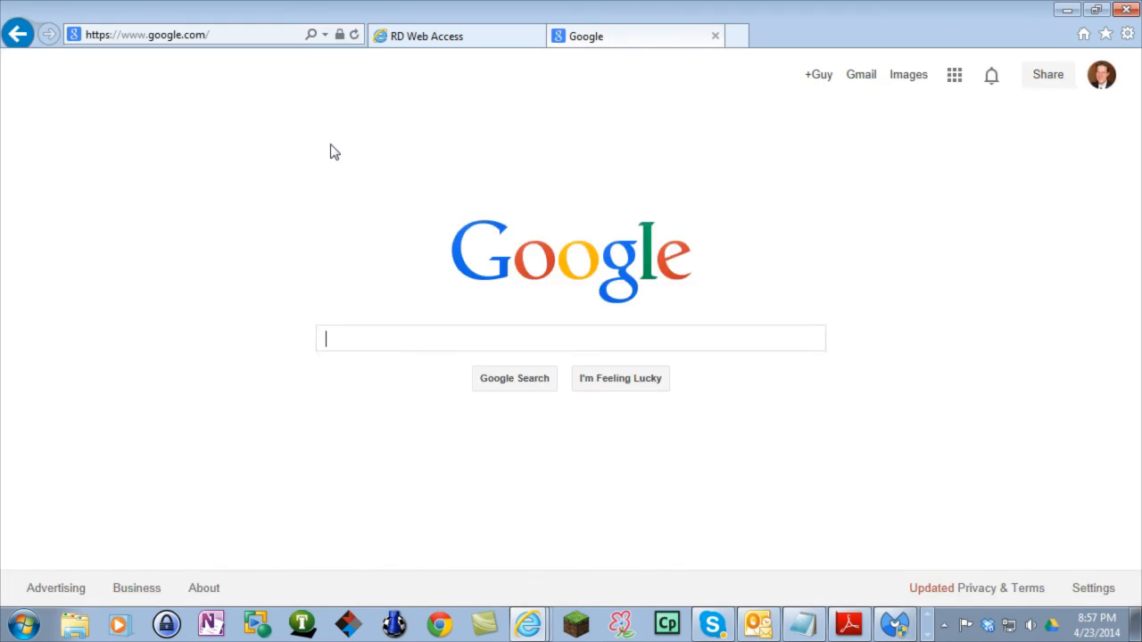
pyautogui.write('what ')
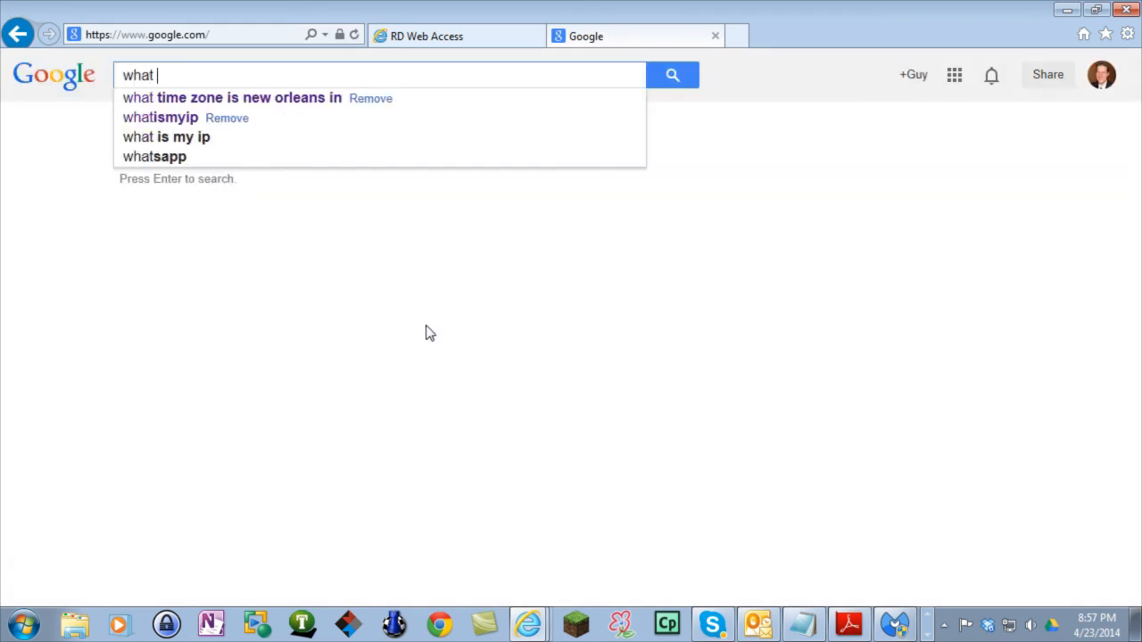
pyautogui.write('is my ip address')
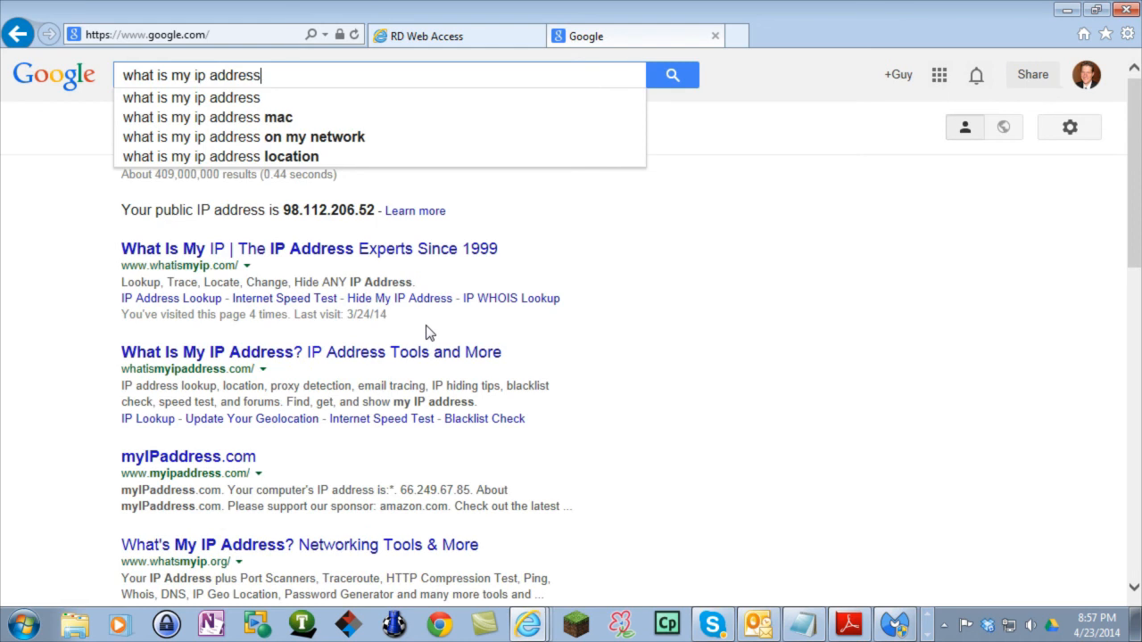
pyautogui.press('Return')
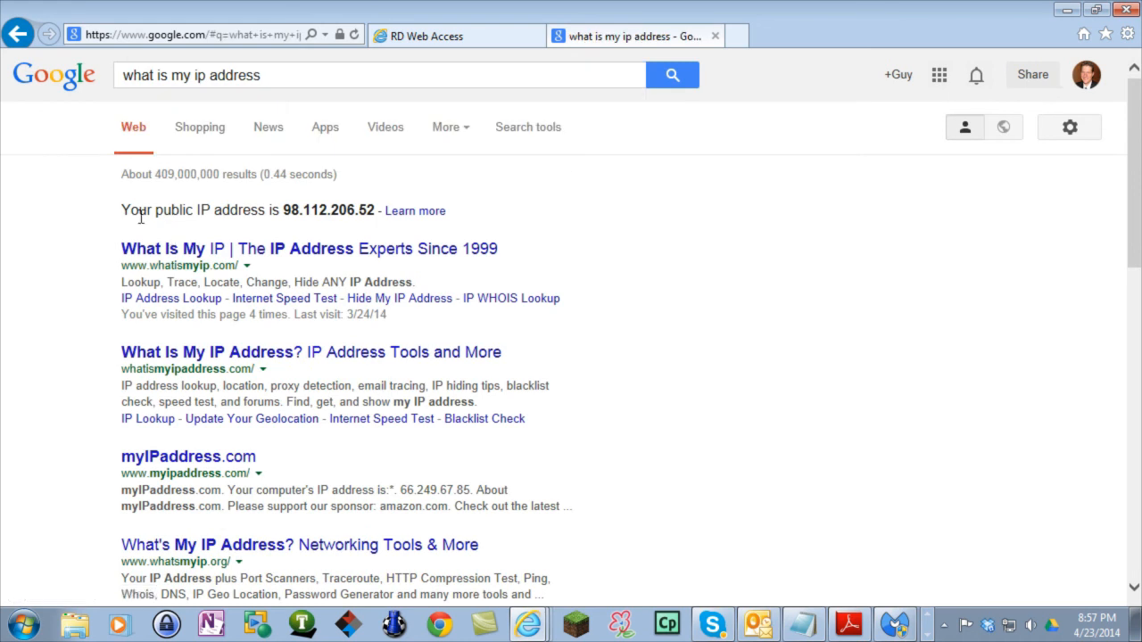
pyautogui.moveTo(125, 210); pyautogui.dragTo(379, 209)
pyautogui.click(413, 186)
pyautogui.moveTo(286, 210); pyautogui.dragTo(377, 211)
pyautogui.rightClick(366, 214)
pyautogui.click(392, 241)
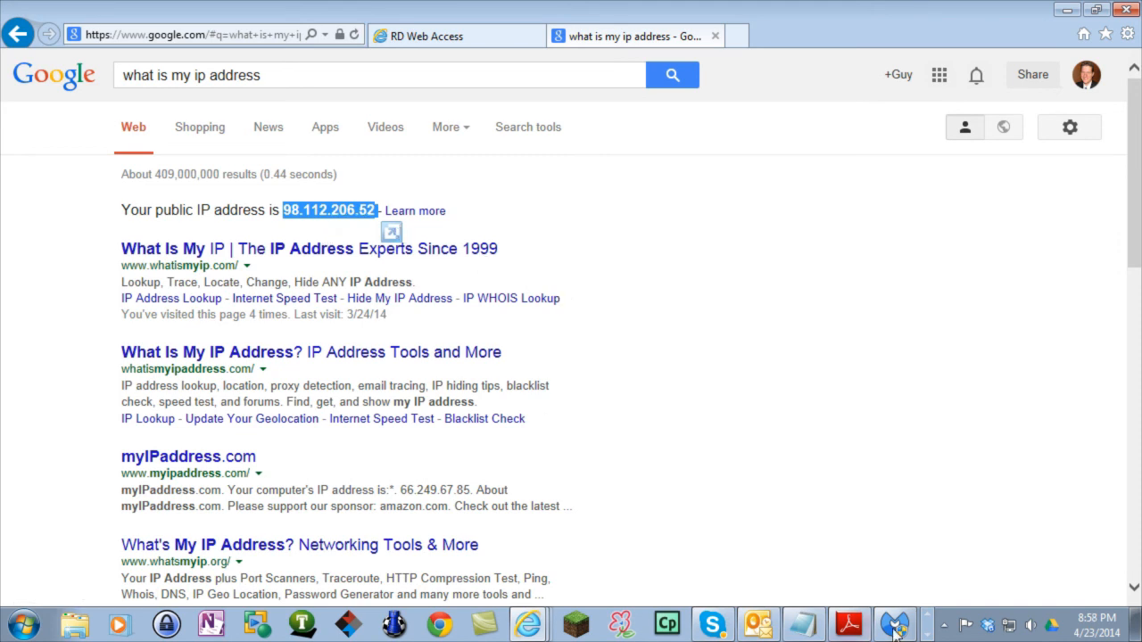
pyautogui.click(927, 633)
pyautogui.click(81, 624)
pyautogui.moveTo(132, 457); pyautogui.dragTo(381, 244)
pyautogui.doubleClick(381, 243)
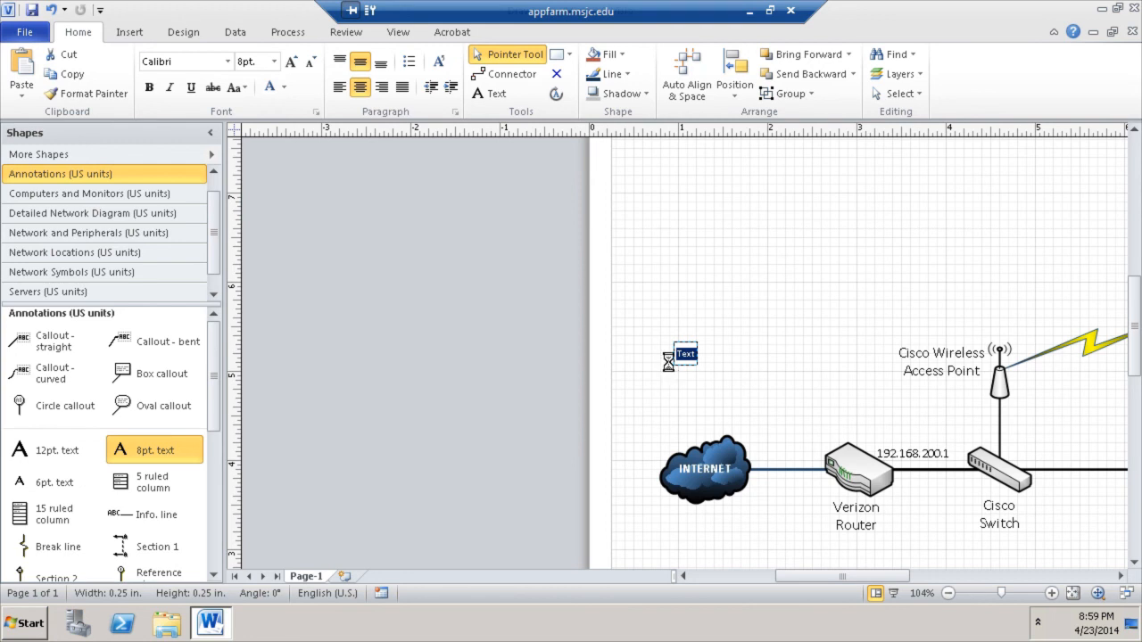
pyautogui.hotkey('ctrl', 'v')
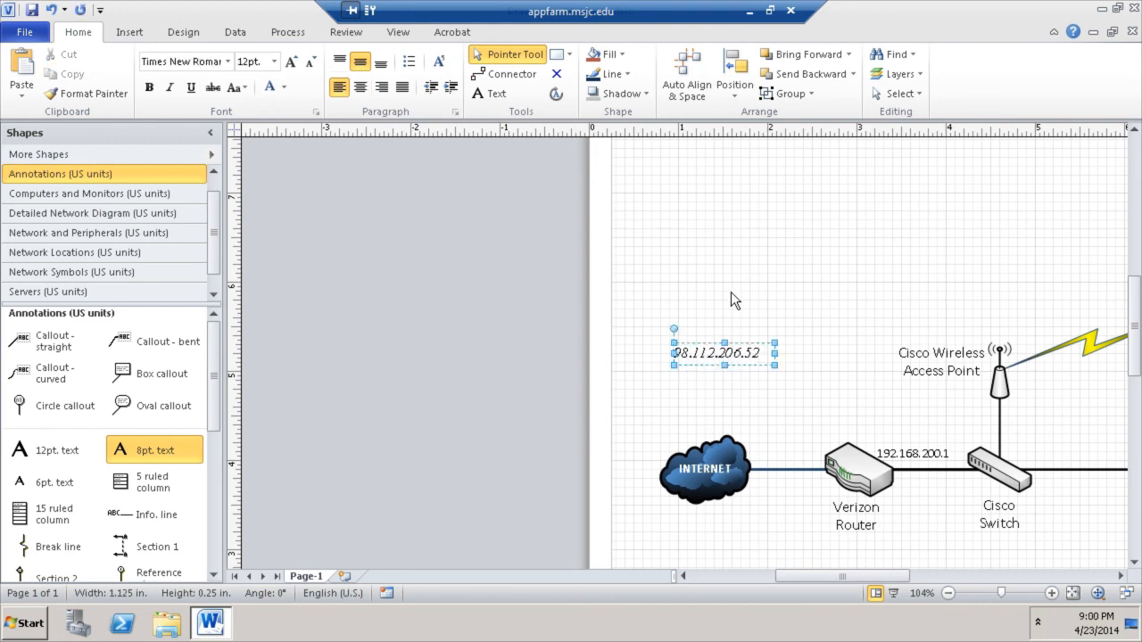
pyautogui.click(731, 300)
# - Make the IP label bold and non-italic, and move it down toward the router
pyautogui.click(429, 248)
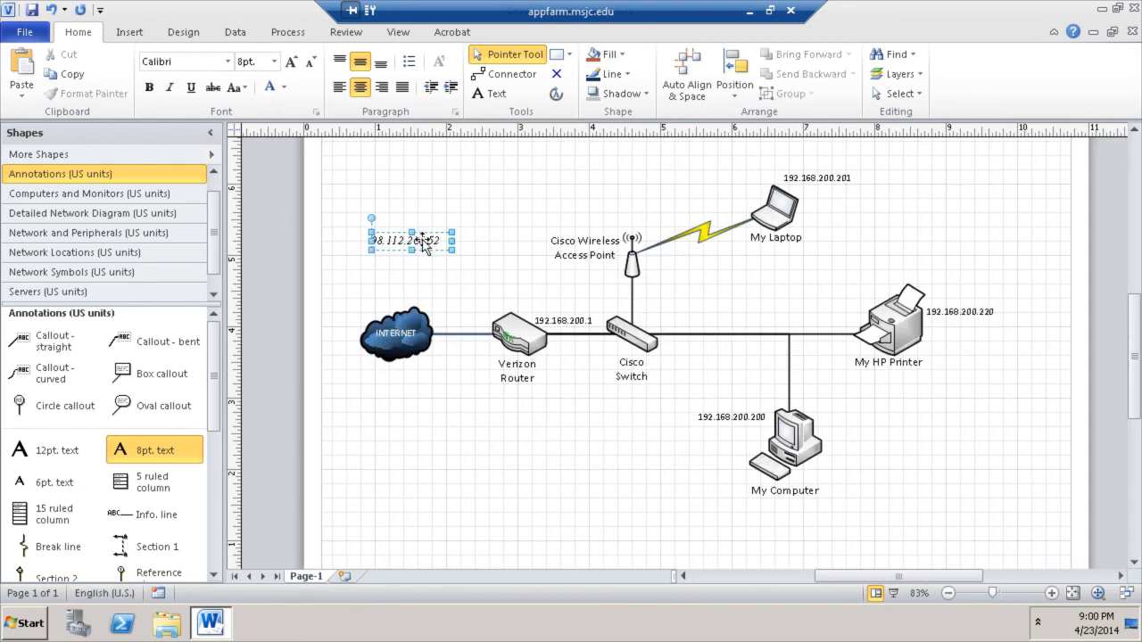
pyautogui.click(168, 87)
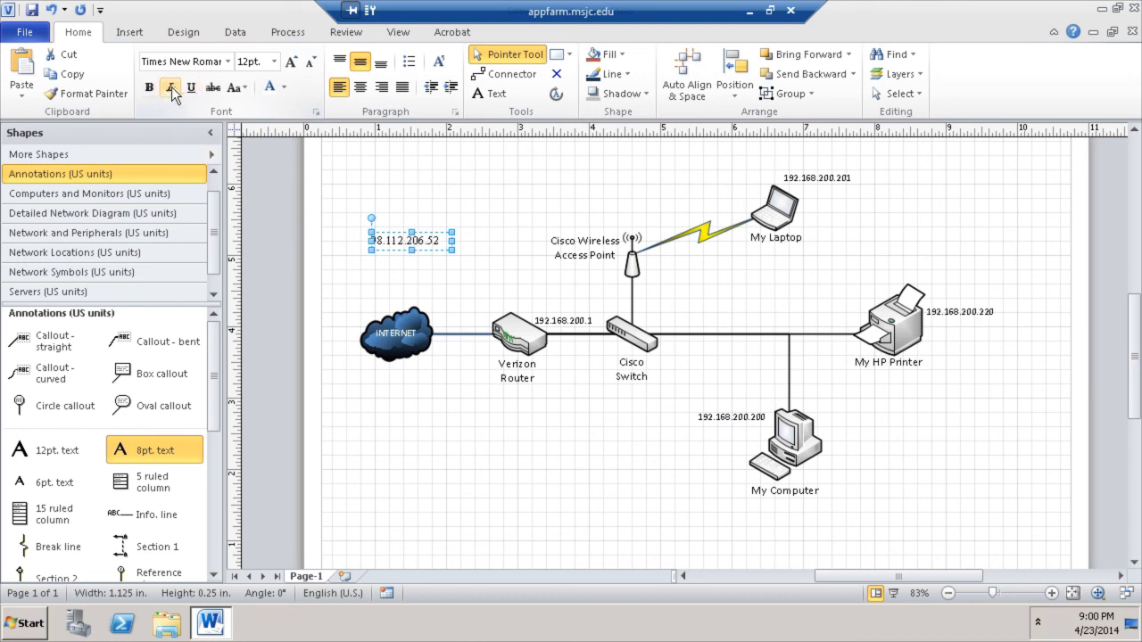
pyautogui.click(149, 88)
pyautogui.moveTo(419, 241); pyautogui.dragTo(484, 299)
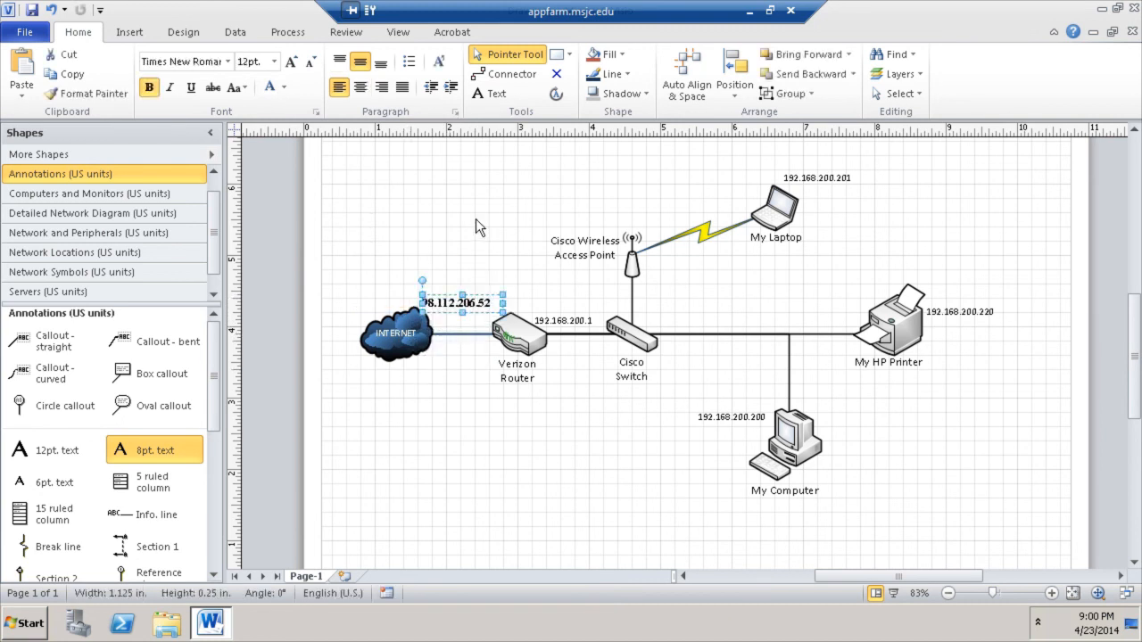
# - Shift the INTERNET cloud left and up, and place the IP label on the cloud–router line
pyautogui.click(408, 339)
pyautogui.moveTo(406, 341); pyautogui.dragTo(367, 351)
pyautogui.press('Up')
pyautogui.press('Up')
pyautogui.press('Up')
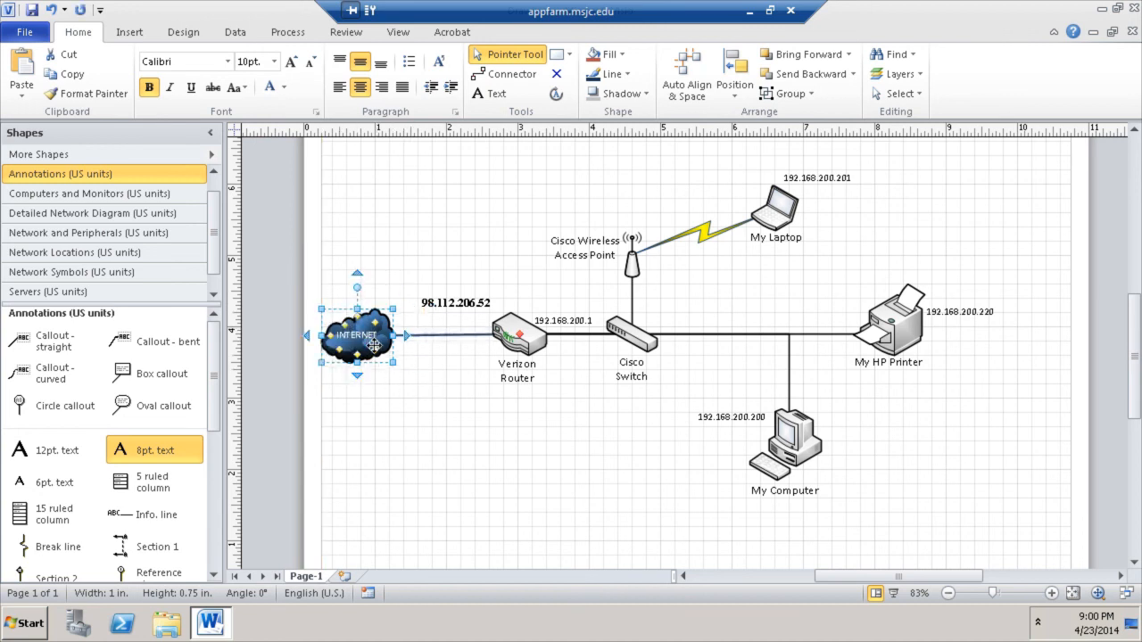
pyautogui.click(433, 438)
pyautogui.click(467, 304)
pyautogui.moveTo(467, 304)
pyautogui.mouseDown()
pyautogui.moveTo(454, 313)
pyautogui.moveTo(463, 321)
pyautogui.mouseUp()
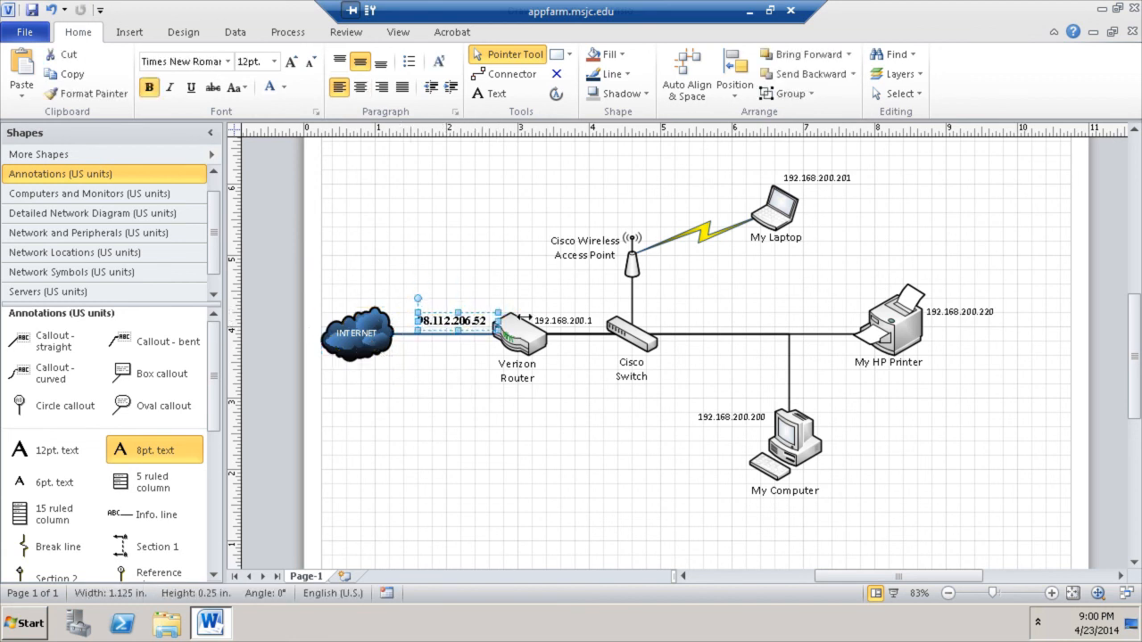
pyautogui.click(560, 321)
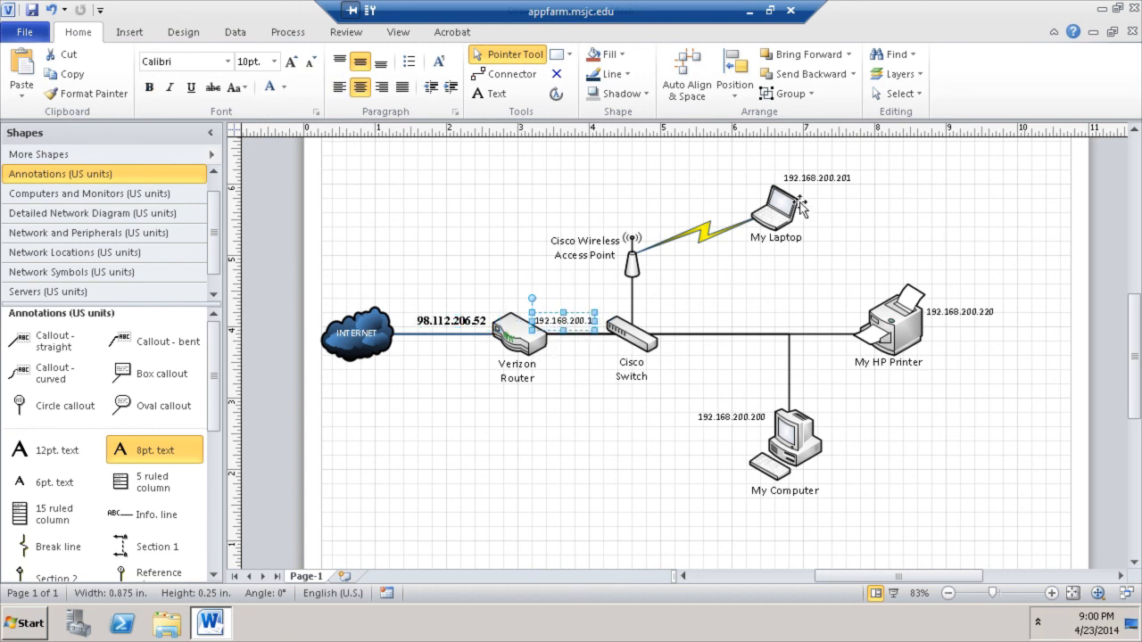
pyautogui.click(613, 504)
pyautogui.hscroll(-3, 870, 575)
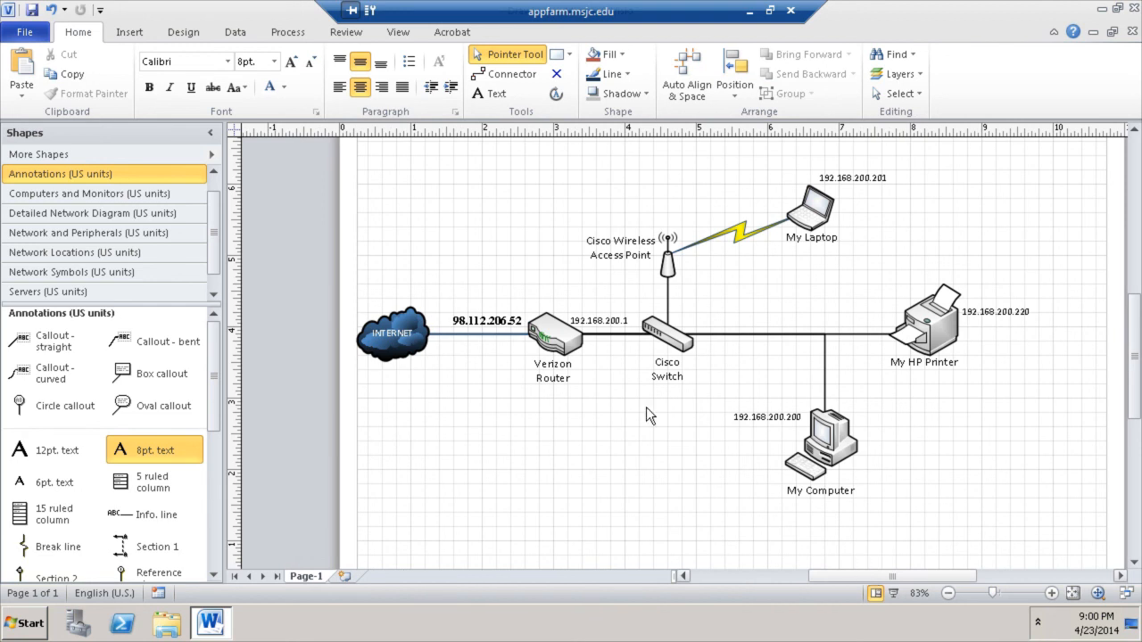
# - Select the whole network diagram and move it lower on the page
pyautogui.moveTo(328, 143); pyautogui.dragTo(961, 533)
pyautogui.moveTo(937, 282); pyautogui.dragTo(966, 347)
pyautogui.click(847, 342)
pyautogui.scroll(1, 847, 342)
pyautogui.scroll(1, 846, 341)
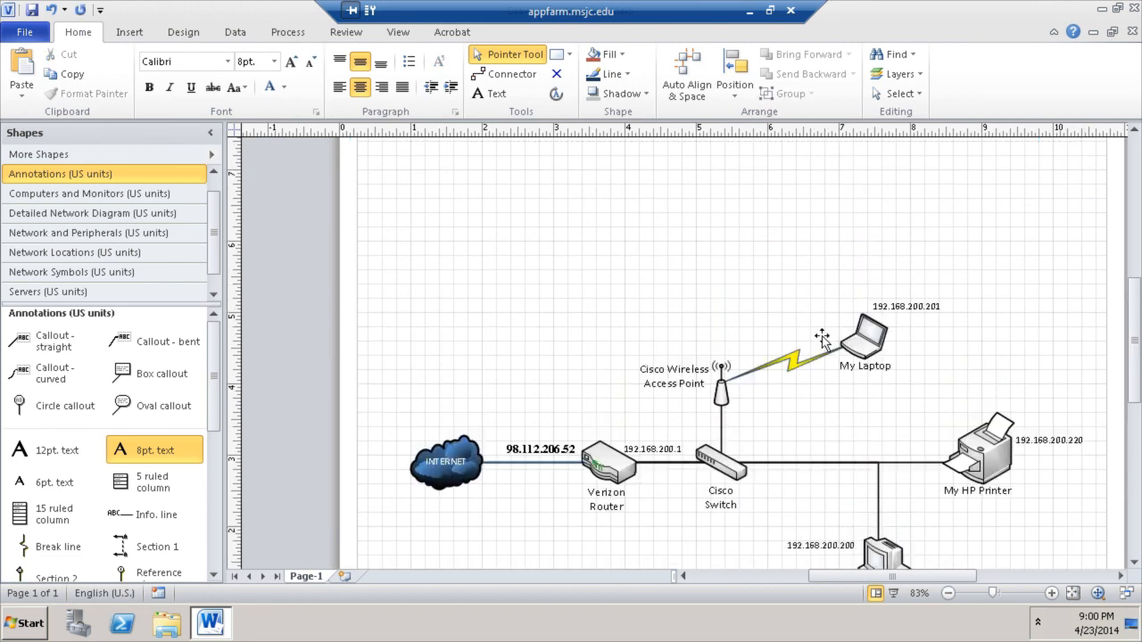
# - Add a 12pt text box above the diagram with the owner's name followed by 'Home Network'
pyautogui.moveTo(49, 450); pyautogui.dragTo(471, 263)
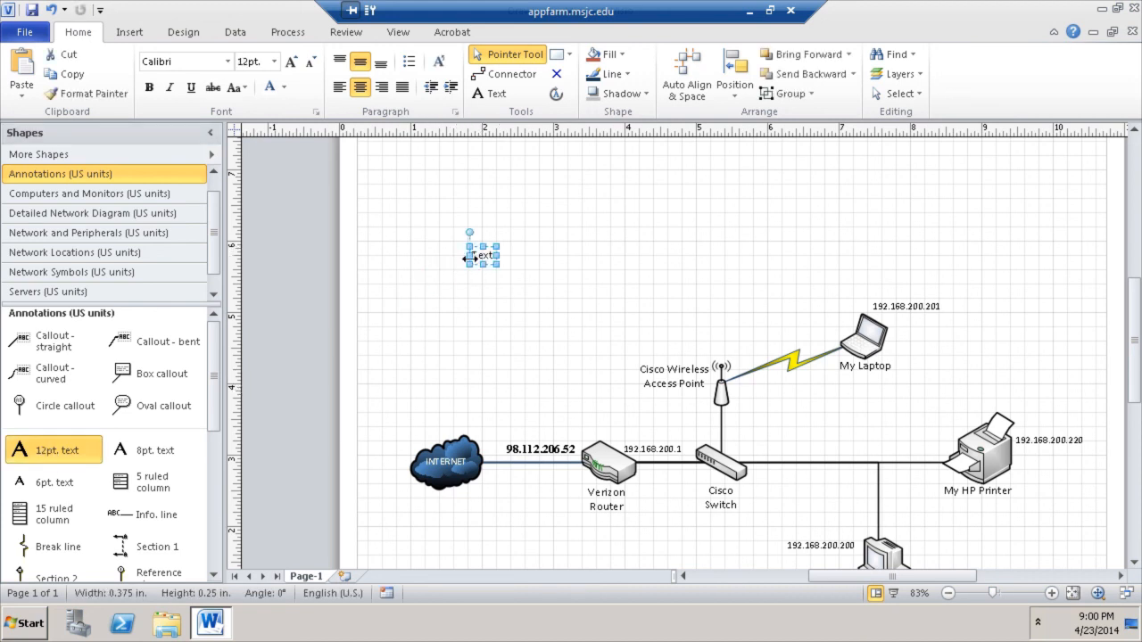
pyautogui.write('Guy Reams')
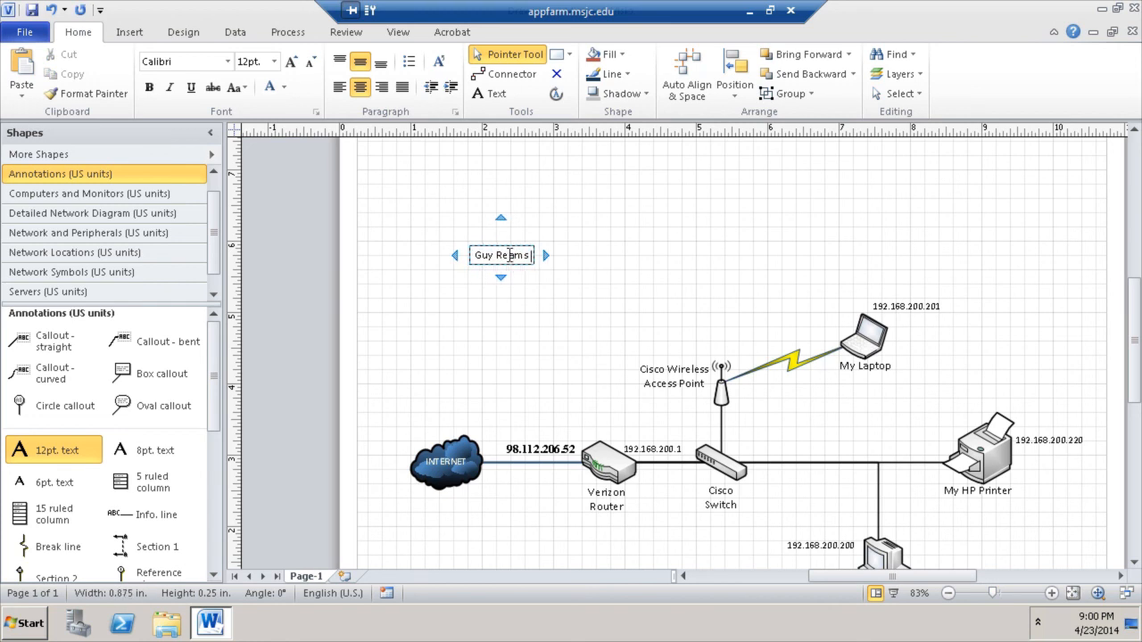
pyautogui.write(' Home Netwok')
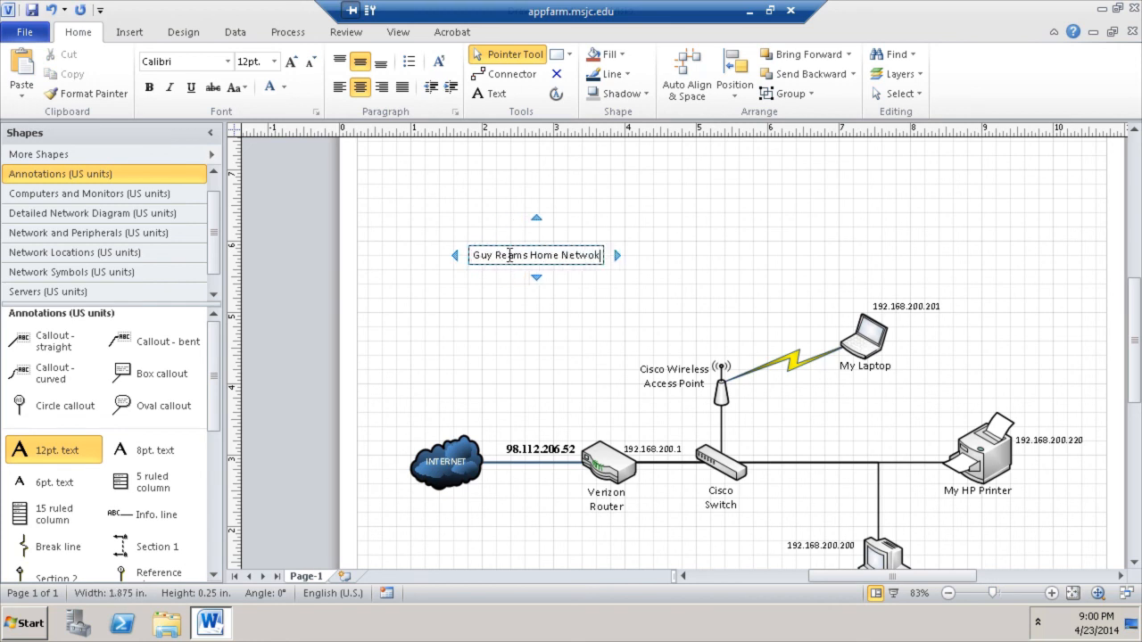
pyautogui.press('BackSpace')
pyautogui.write('rk')
pyautogui.press('Return')
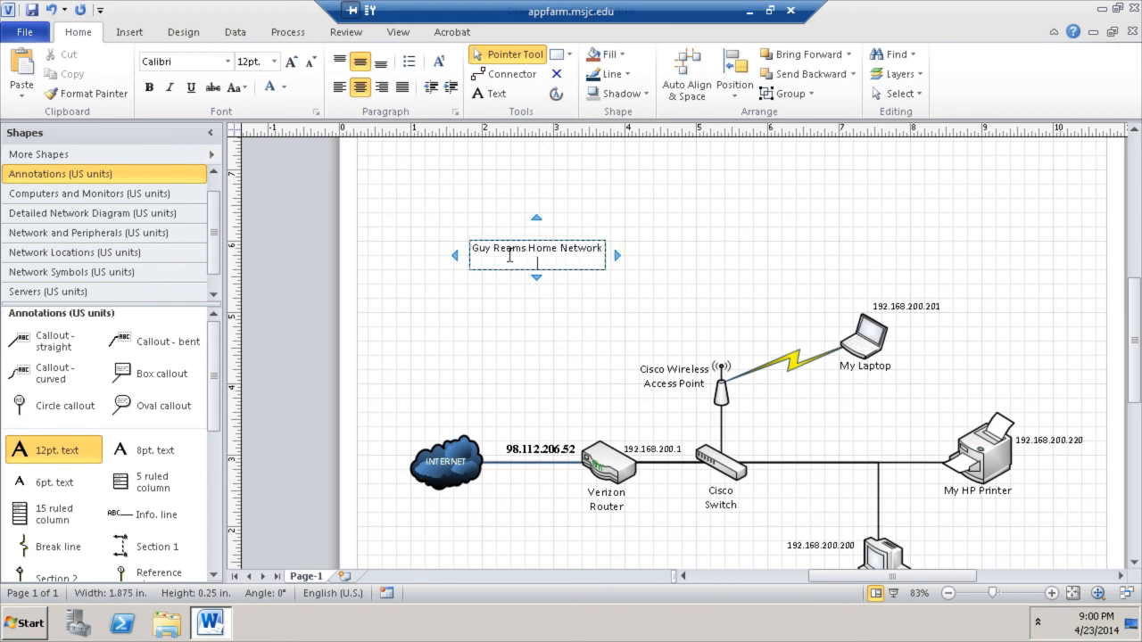
pyautogui.press('BackSpace')
pyautogui.click(669, 160)
# - Split the title onto two lines, starting the second line at 'Home'
pyautogui.click(535, 256)
pyautogui.doubleClick(535, 257)
pyautogui.click(528, 256)
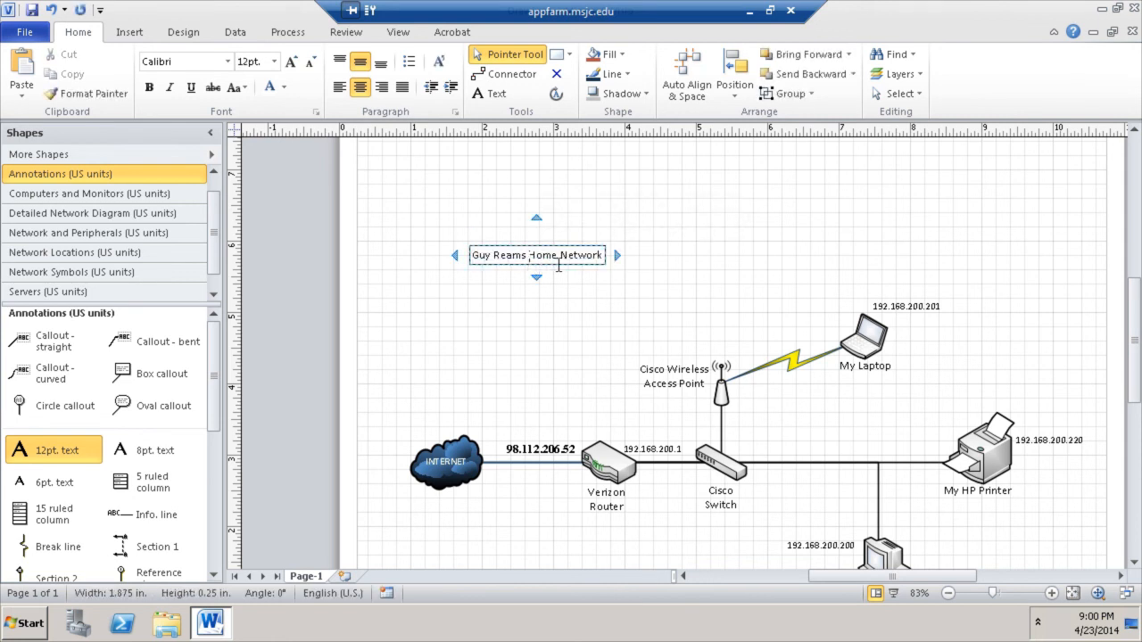
pyautogui.press('Return')
pyautogui.click(556, 247)
# - Make the title bold and enlarge it to 24pt
pyautogui.click(509, 254)
pyautogui.click(150, 88)
pyautogui.click(292, 61)
pyautogui.click(292, 62)
pyautogui.click(292, 61)
pyautogui.click(291, 62)
pyautogui.click(292, 62)
pyautogui.click(292, 61)
pyautogui.click(644, 223)
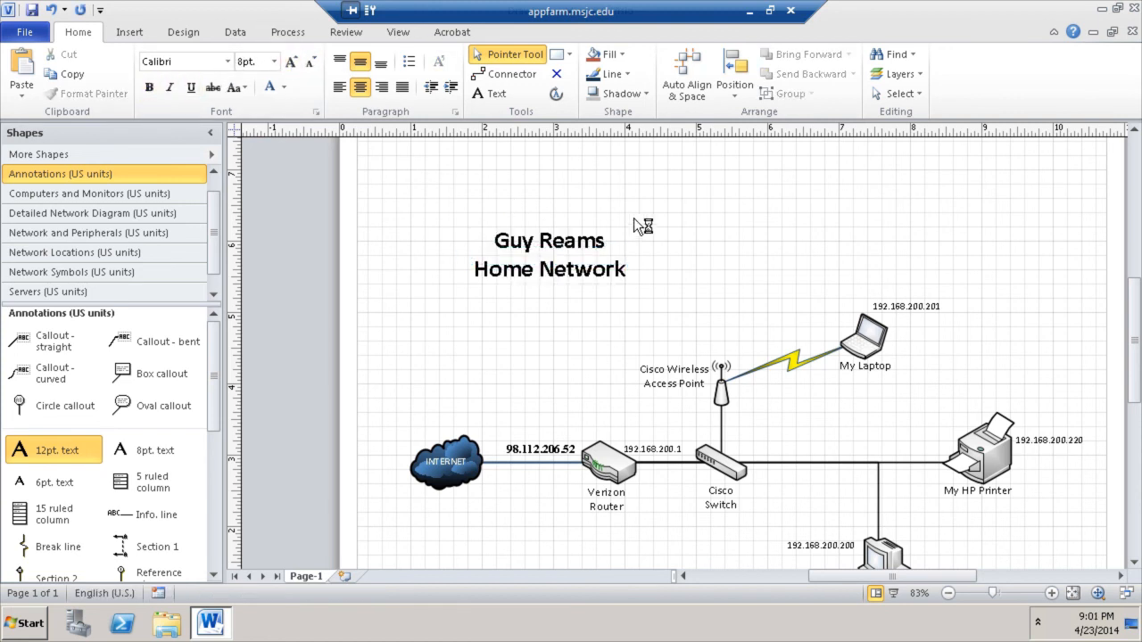
pyautogui.click(585, 248)
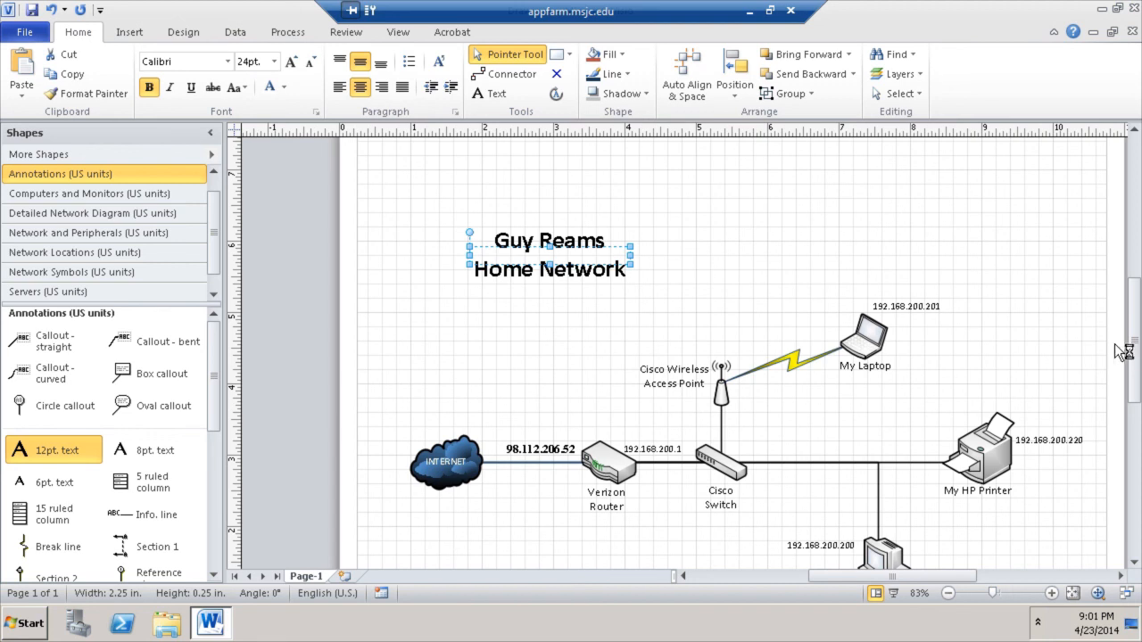
pyautogui.moveTo(1135, 355); pyautogui.dragTo(1137, 370)
pyautogui.moveTo(909, 578); pyautogui.dragTo(919, 579)
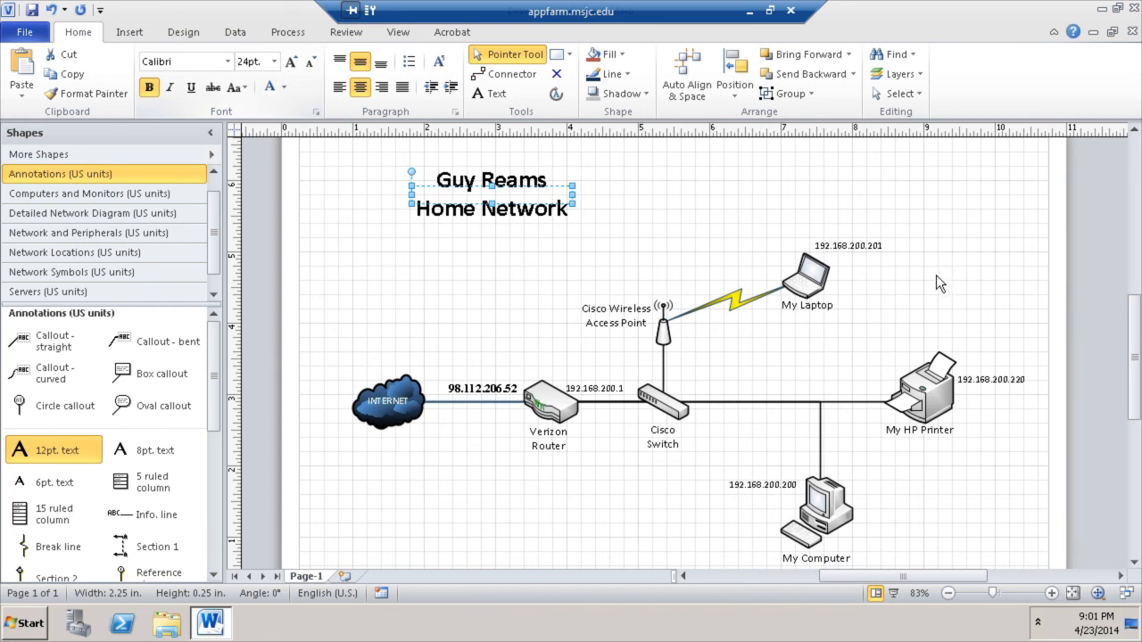
# - Save the drawing as a Visio Drawing named MyHomeNetwork in the Documents library
pyautogui.click(35, 41)
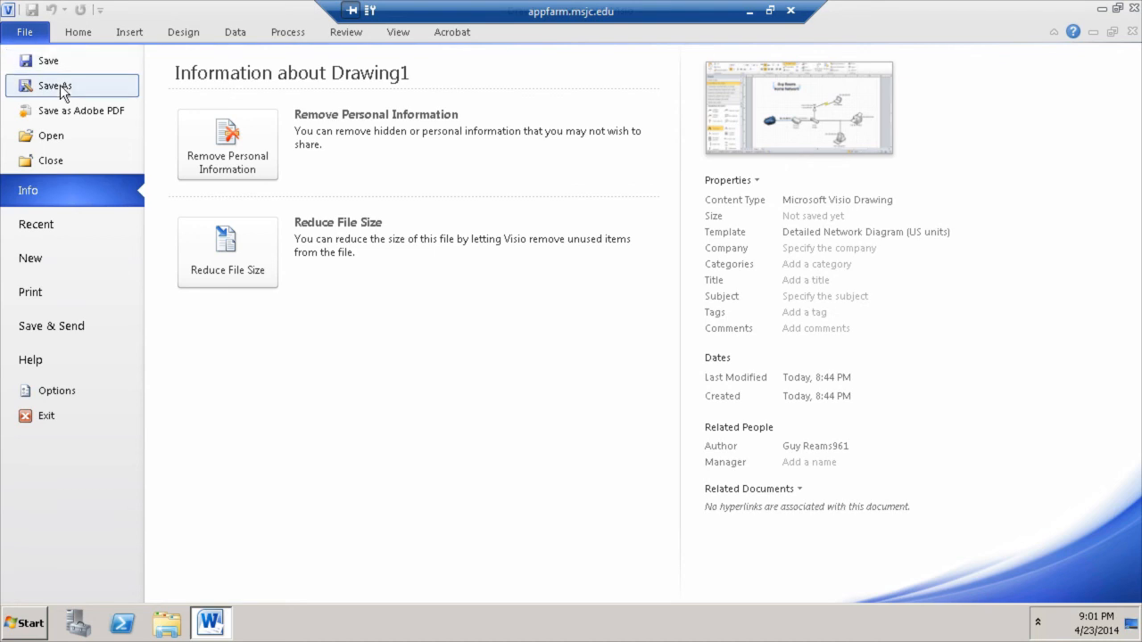
pyautogui.press('Escape')
pyautogui.hotkey('ctrl', 's')
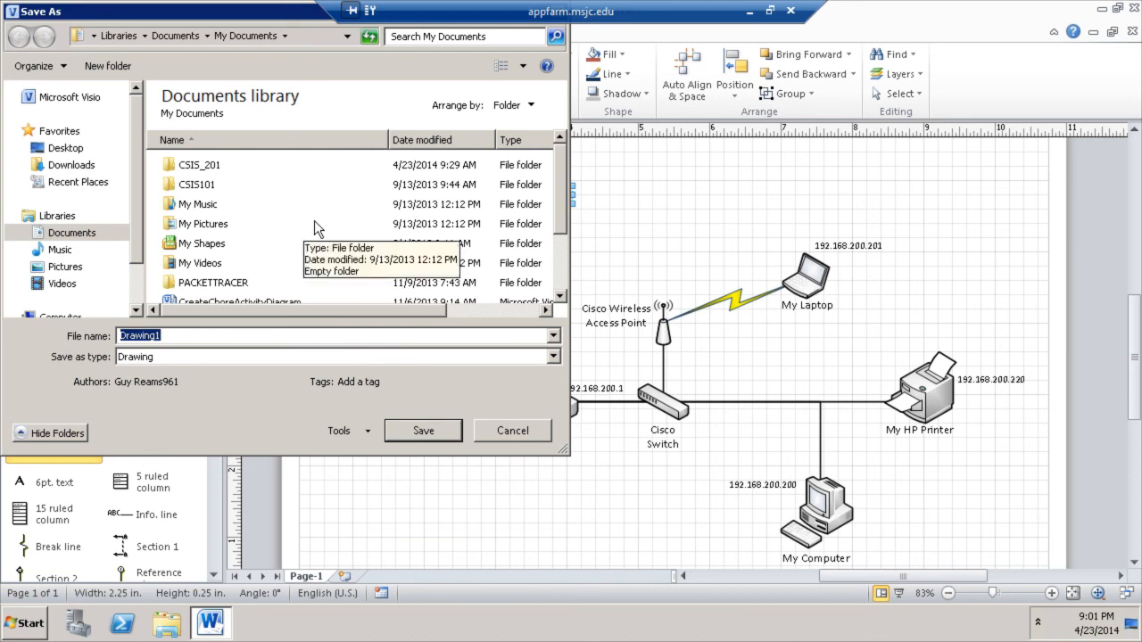
pyautogui.write('MyHomeNetw')
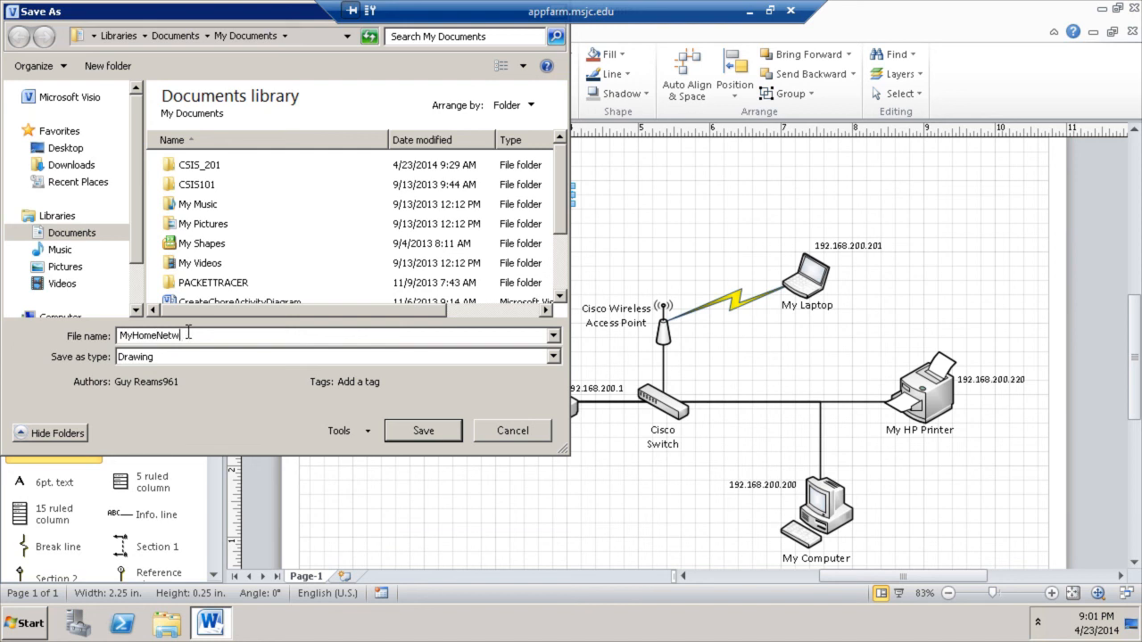
pyautogui.write('ork')
pyautogui.click(428, 430)
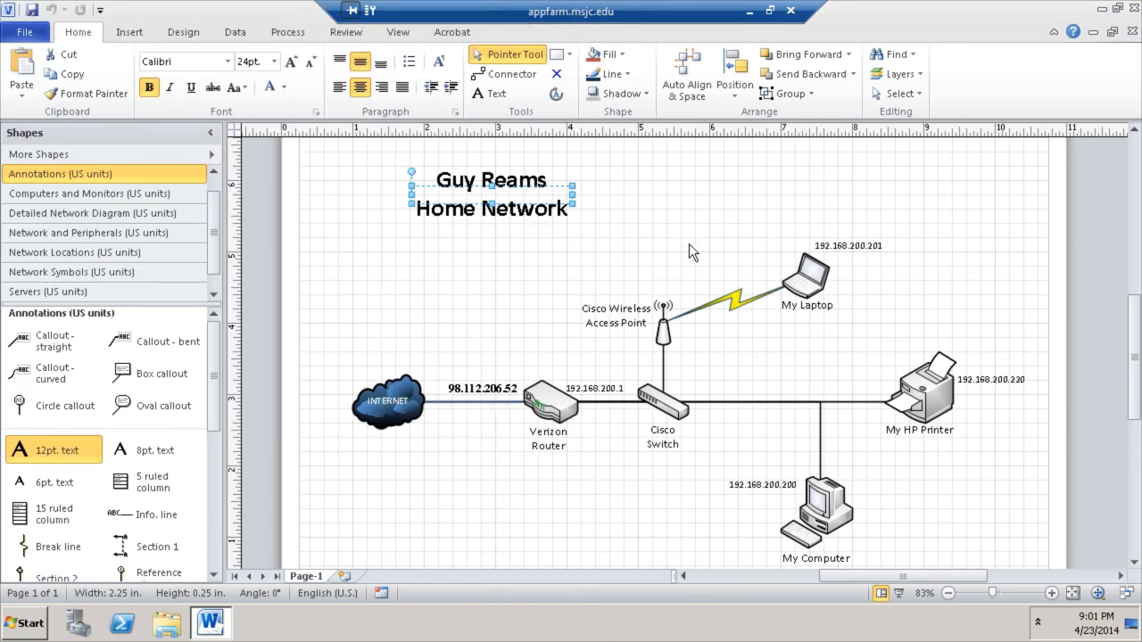
# - Save a PDF copy named MyHomeNetwork into My Documents, opening it after publishing
pyautogui.click(25, 32)
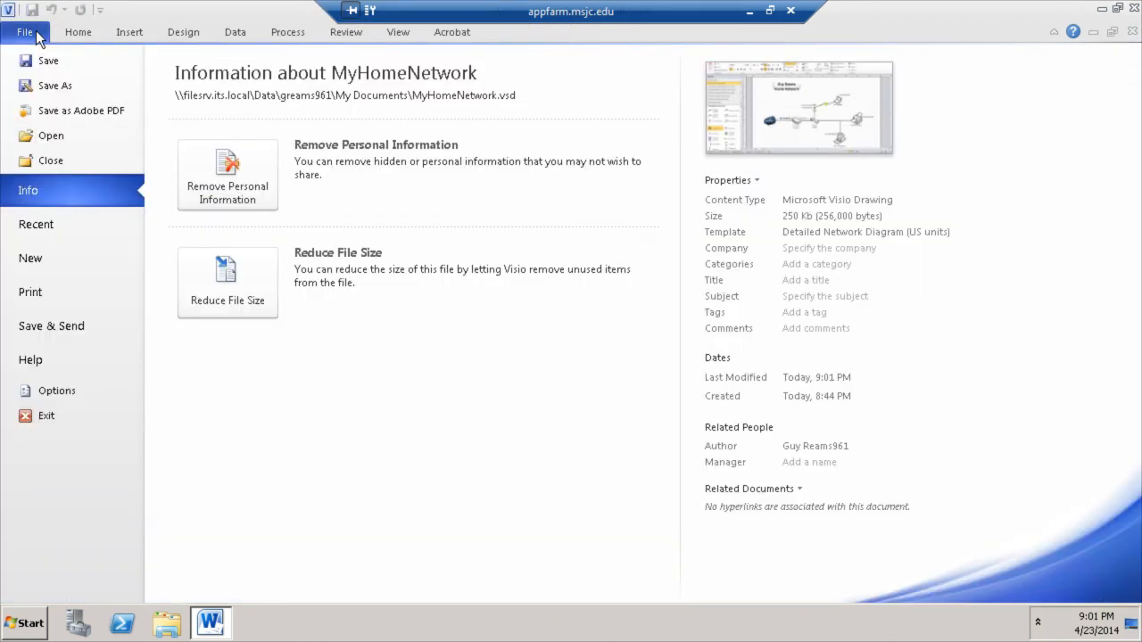
pyautogui.click(70, 88)
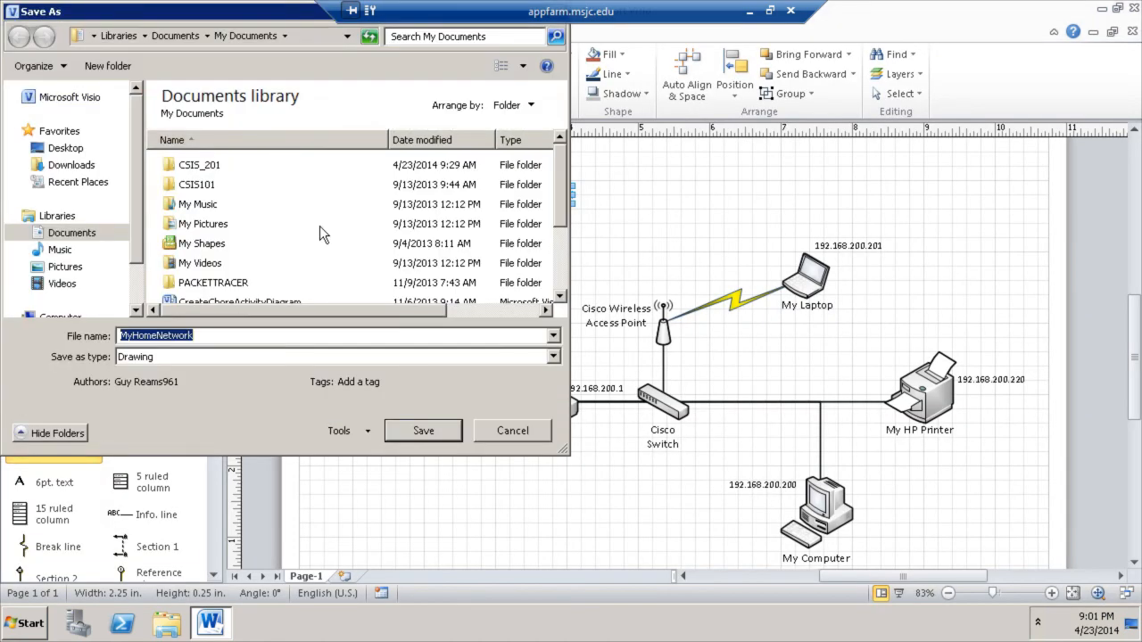
pyautogui.click(303, 356)
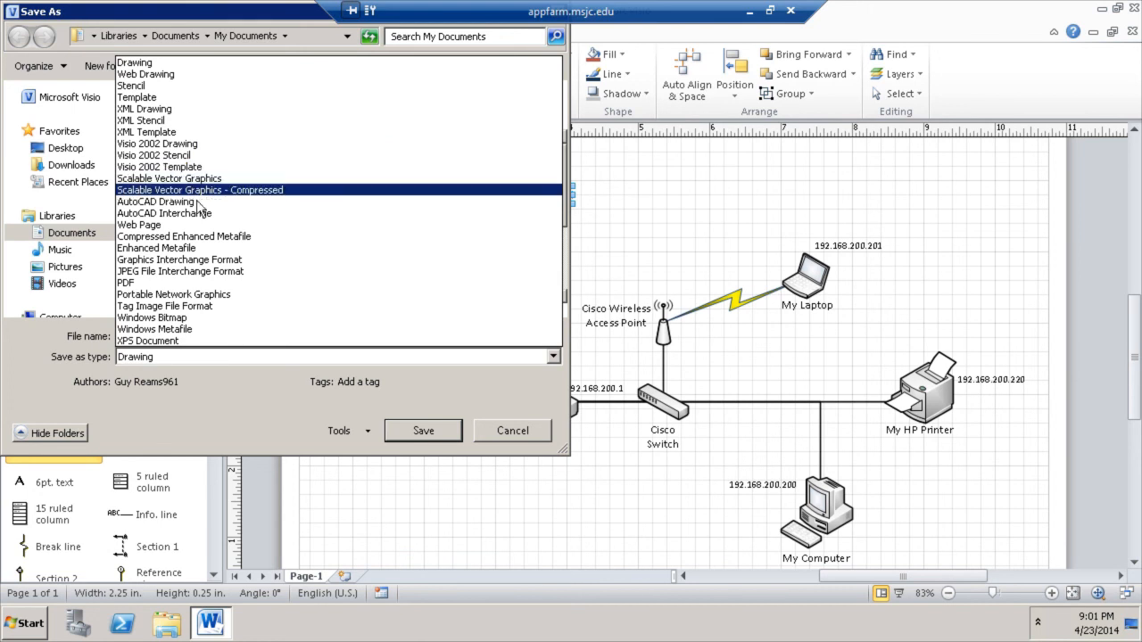
pyautogui.click(184, 282)
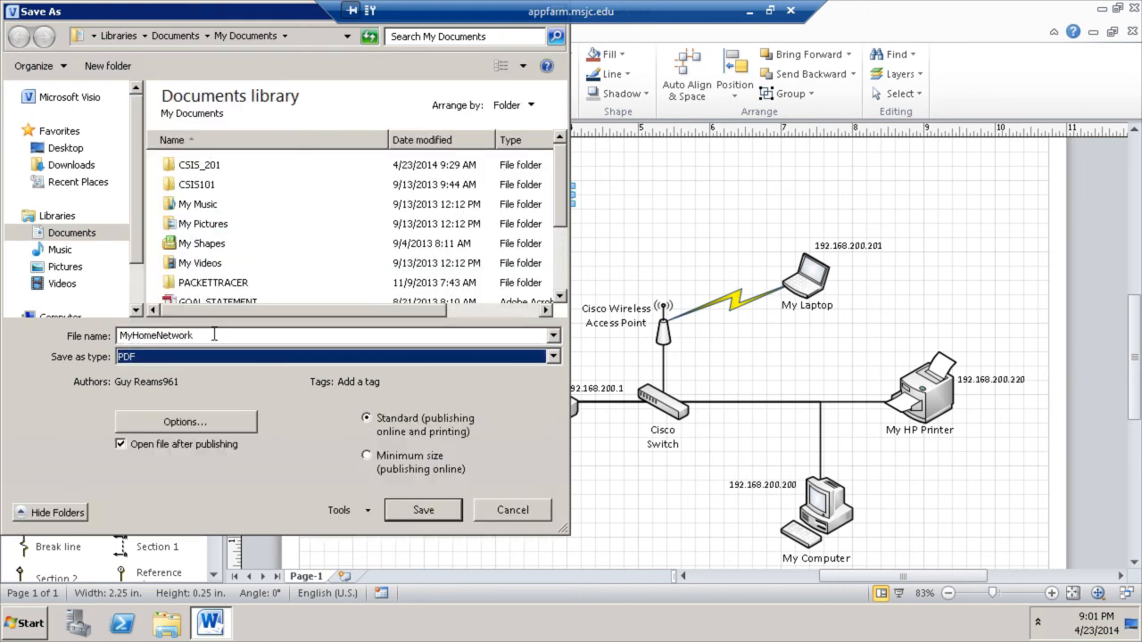
pyautogui.click(424, 510)
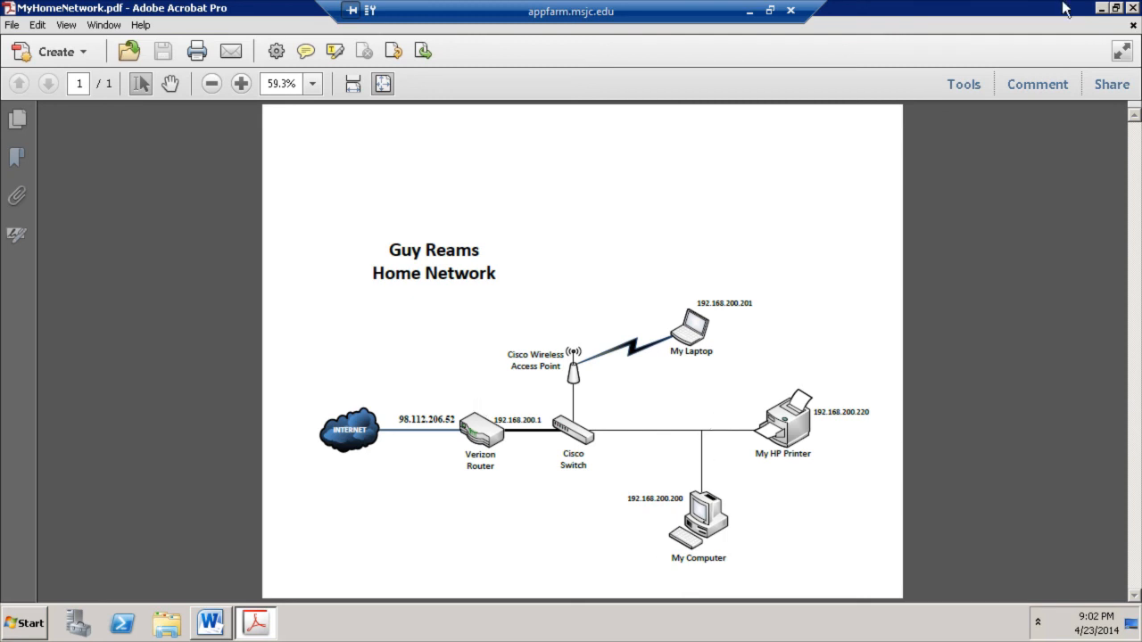
# - Close Adobe Acrobat Pro and then Visio with their window close buttons
pyautogui.click(1133, 8)
pyautogui.click(1132, 8)
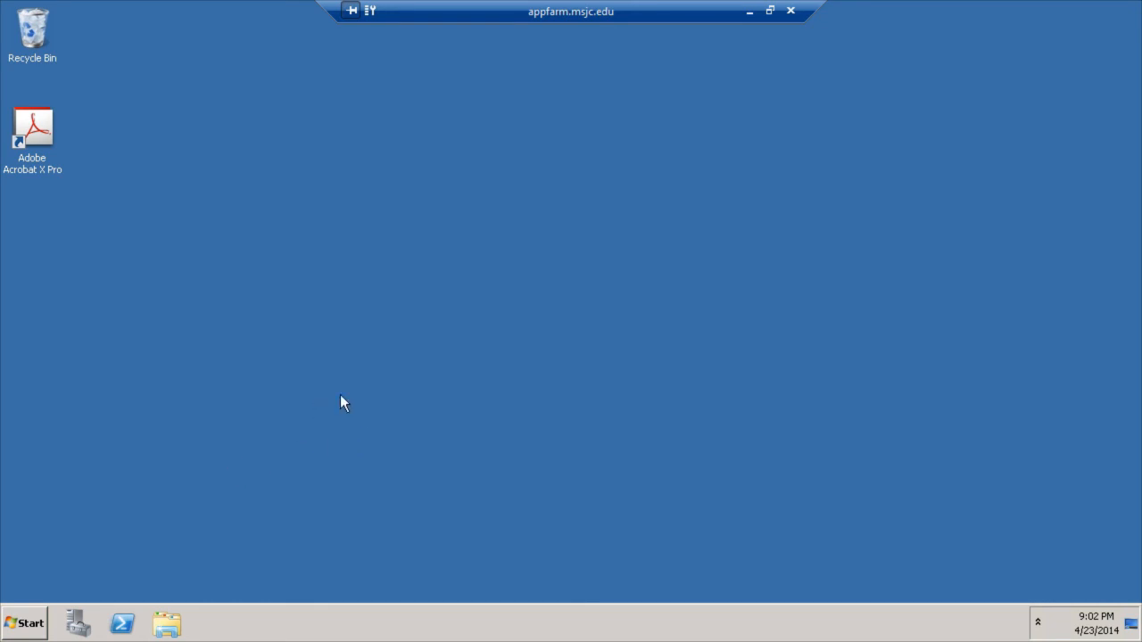
# - Copy the MyHomeNetwork PDF from the Documents library and minimize the remote desktop window
pyautogui.click(25, 623)
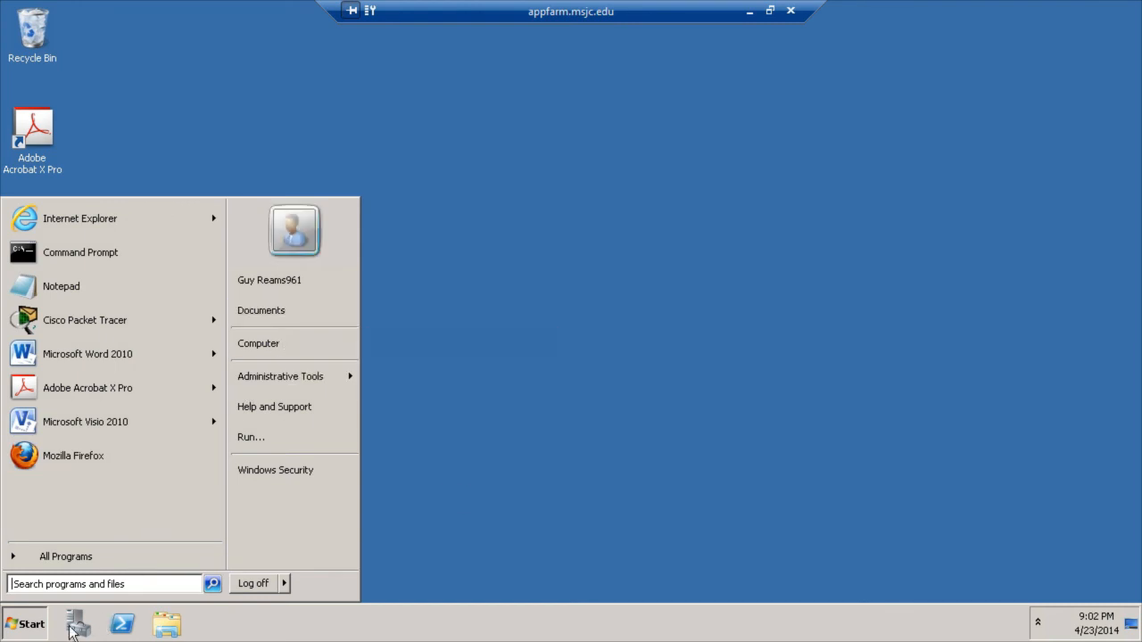
pyautogui.click(258, 310)
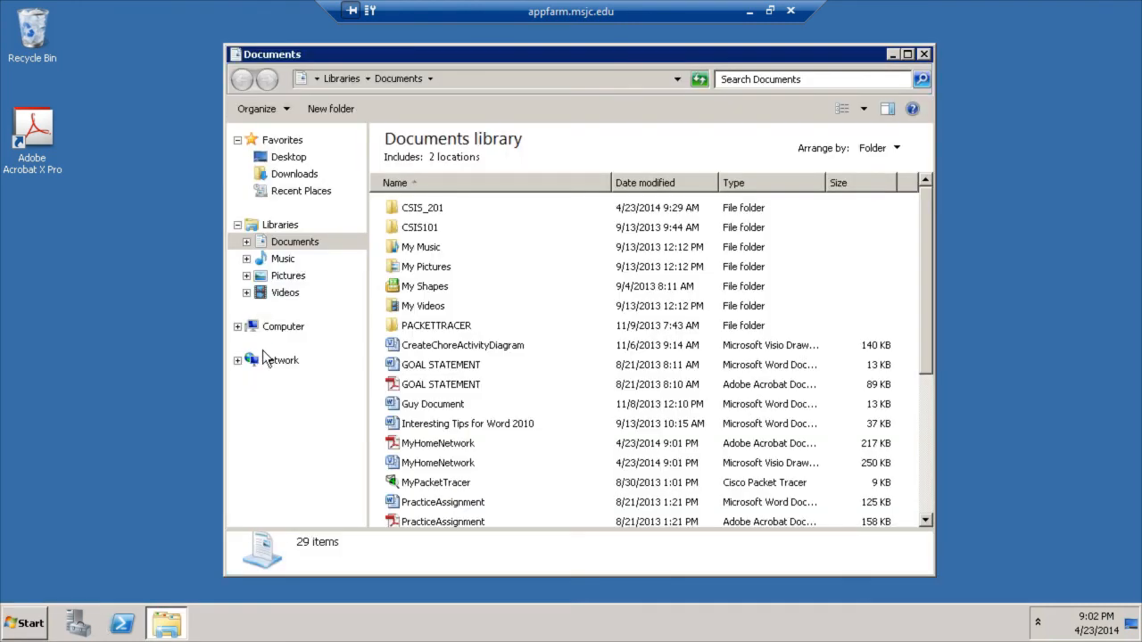
pyautogui.click(450, 388)
pyautogui.scroll(-4, 450, 389)
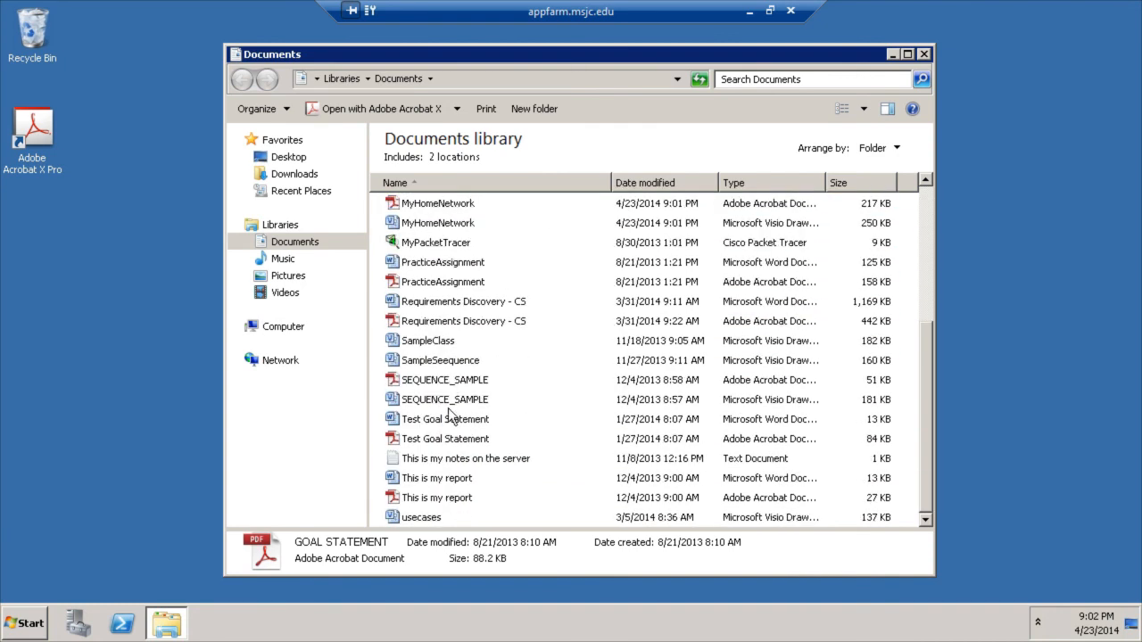
pyautogui.scroll(1, 451, 411)
pyautogui.click(425, 262)
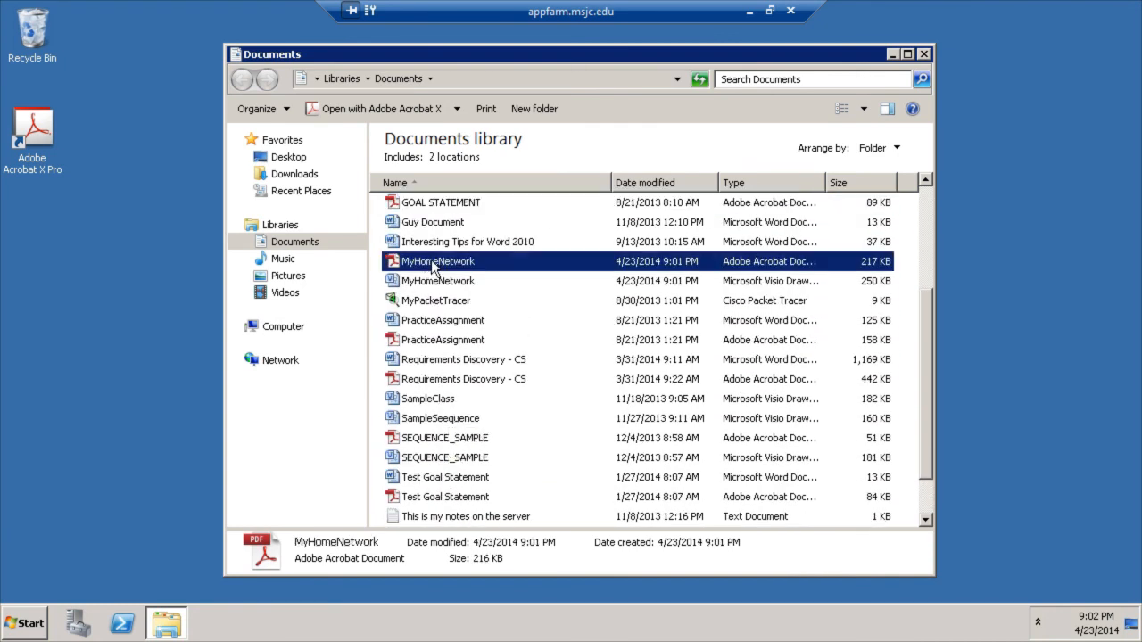
pyautogui.rightClick(437, 268)
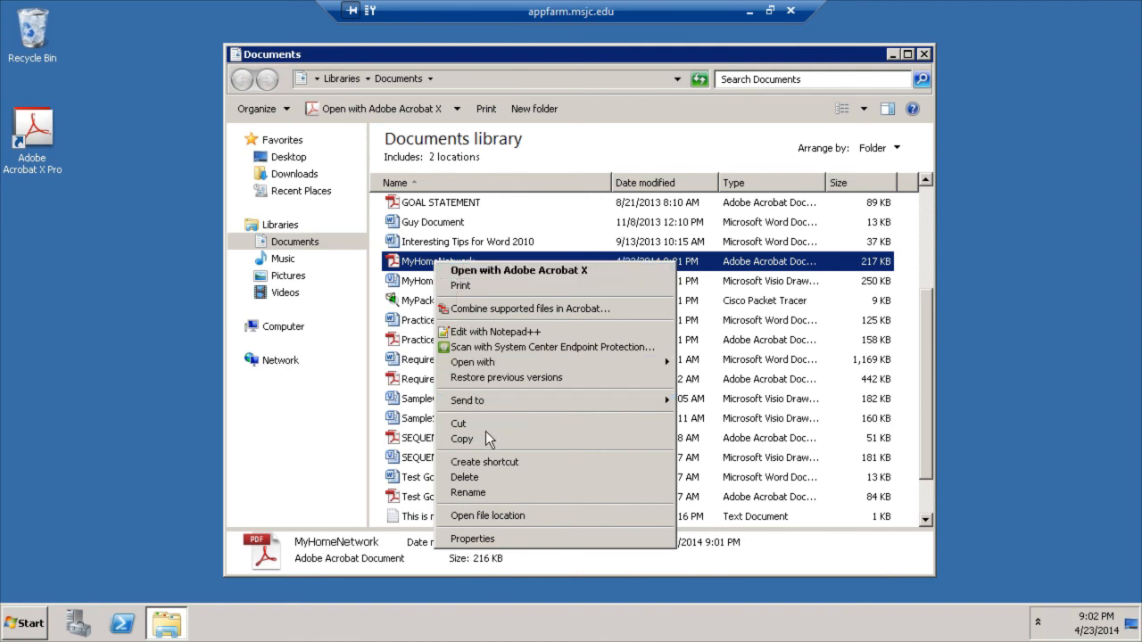
pyautogui.click(748, 12)
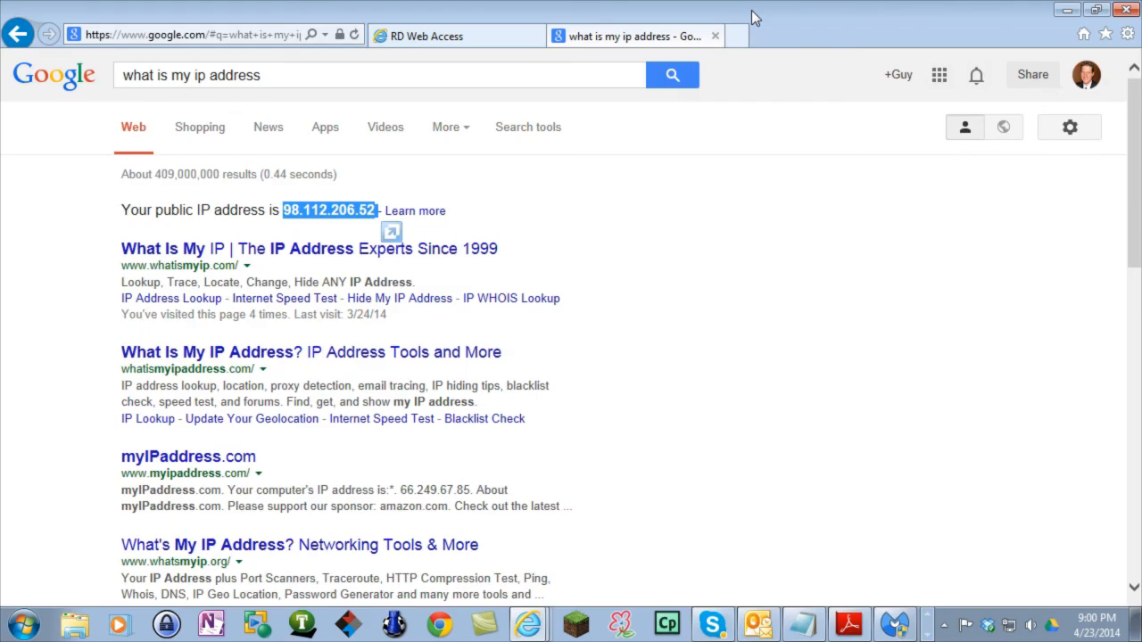
# - Minimize Internet Explorer and dismiss the Malwarebytes database update message
pyautogui.click(1062, 9)
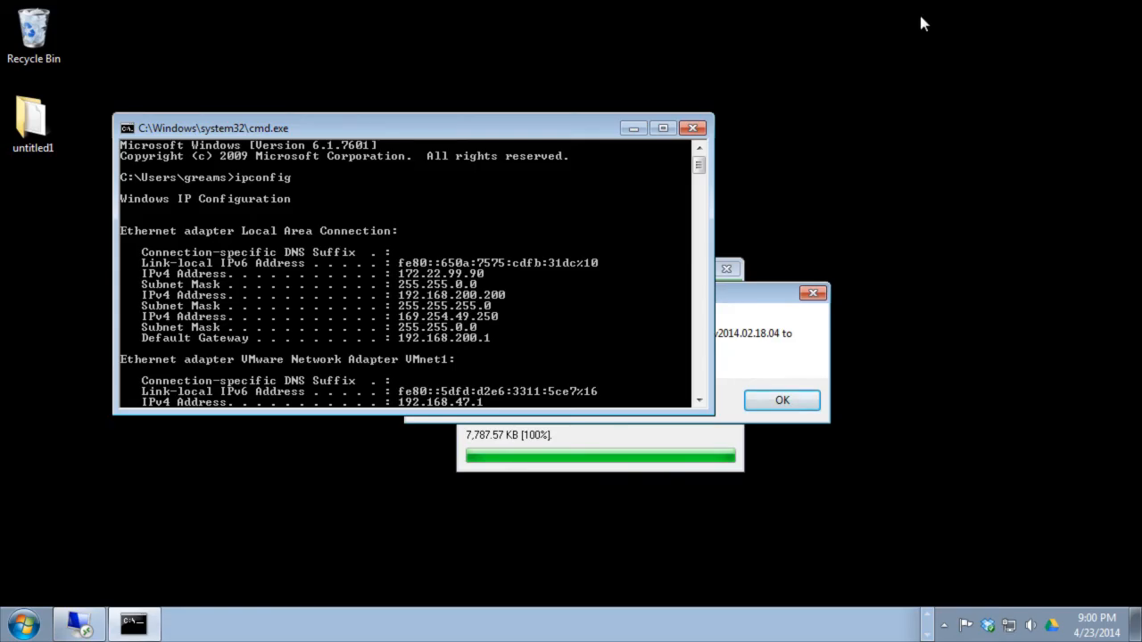
pyautogui.click(787, 330)
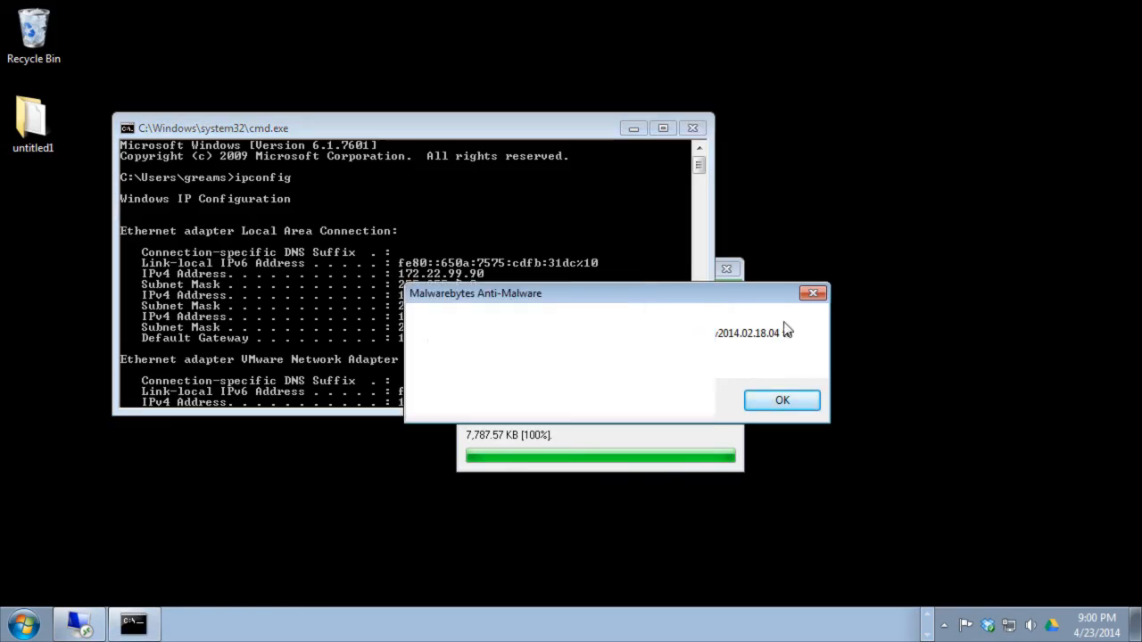
pyautogui.click(785, 400)
# - Paste the MyHomeNetwork PDF onto the desktop's top-right corner, then return to the remote session
pyautogui.rightClick(806, 8)
pyautogui.click(843, 77)
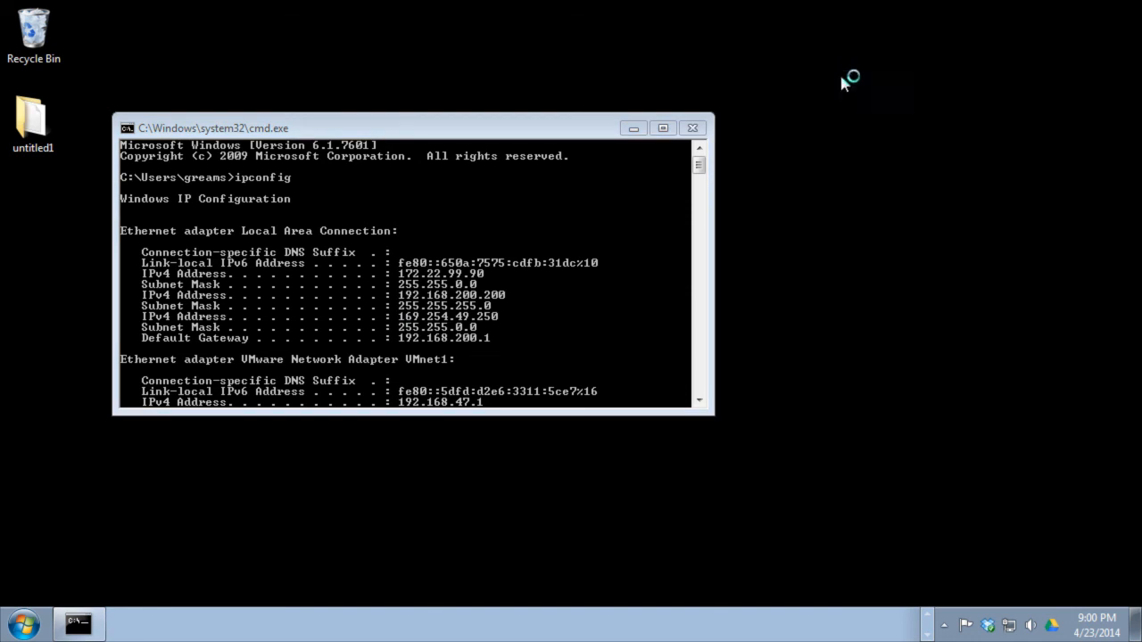
pyautogui.moveTo(36, 223); pyautogui.dragTo(817, 14)
pyautogui.click(838, 60)
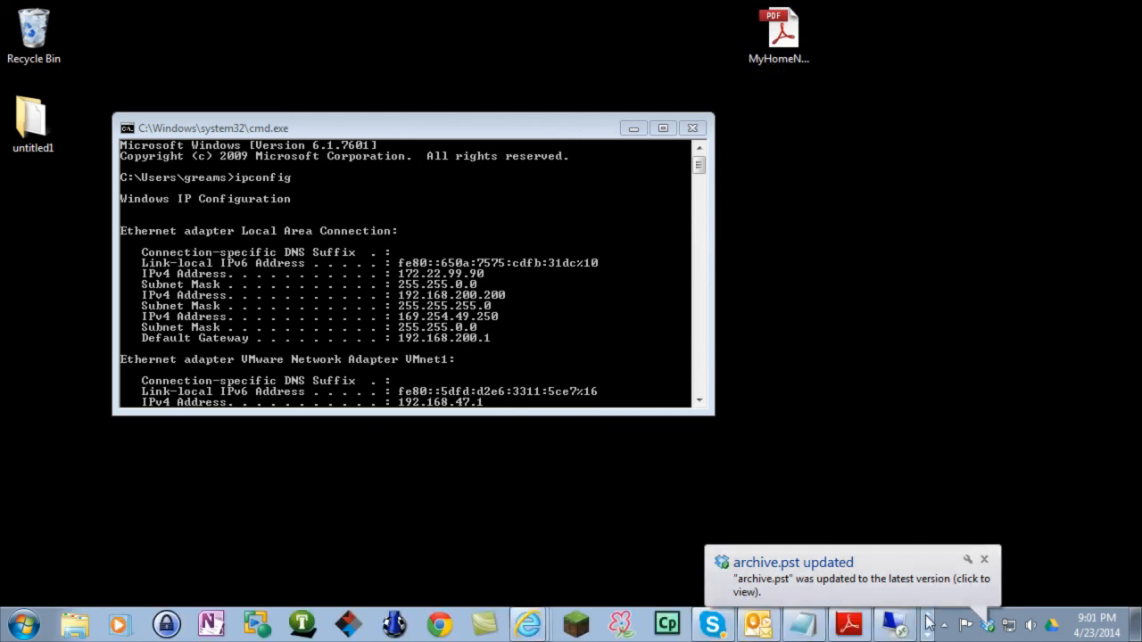
pyautogui.click(896, 622)
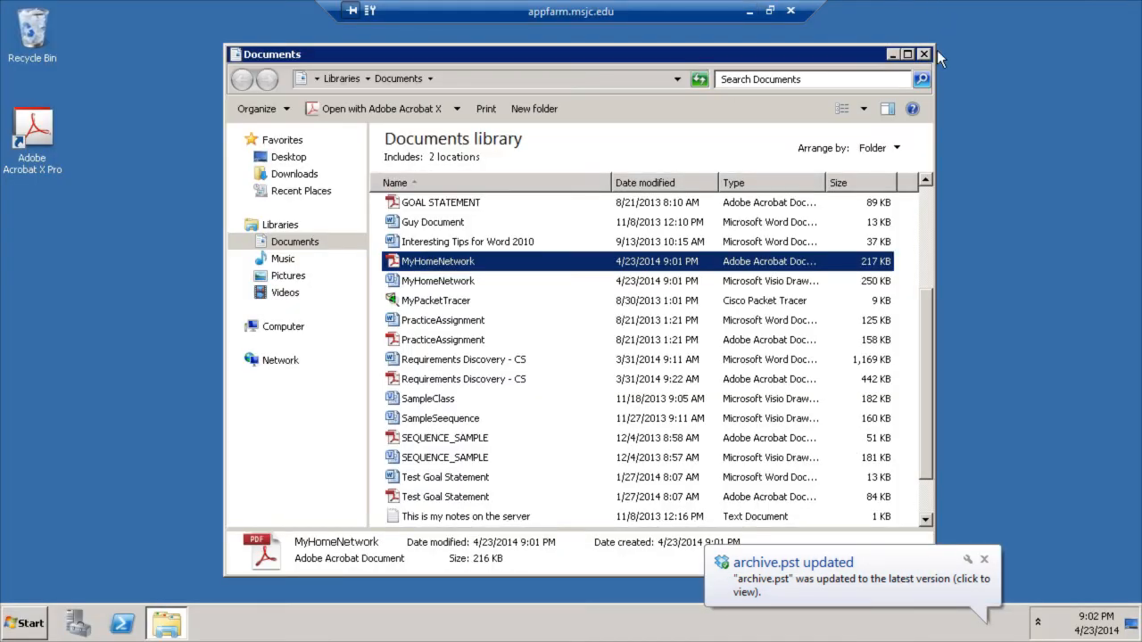
# - Close the Documents window and load my.msjc.edu in Internet Explorer
pyautogui.click(922, 56)
pyautogui.click(25, 622)
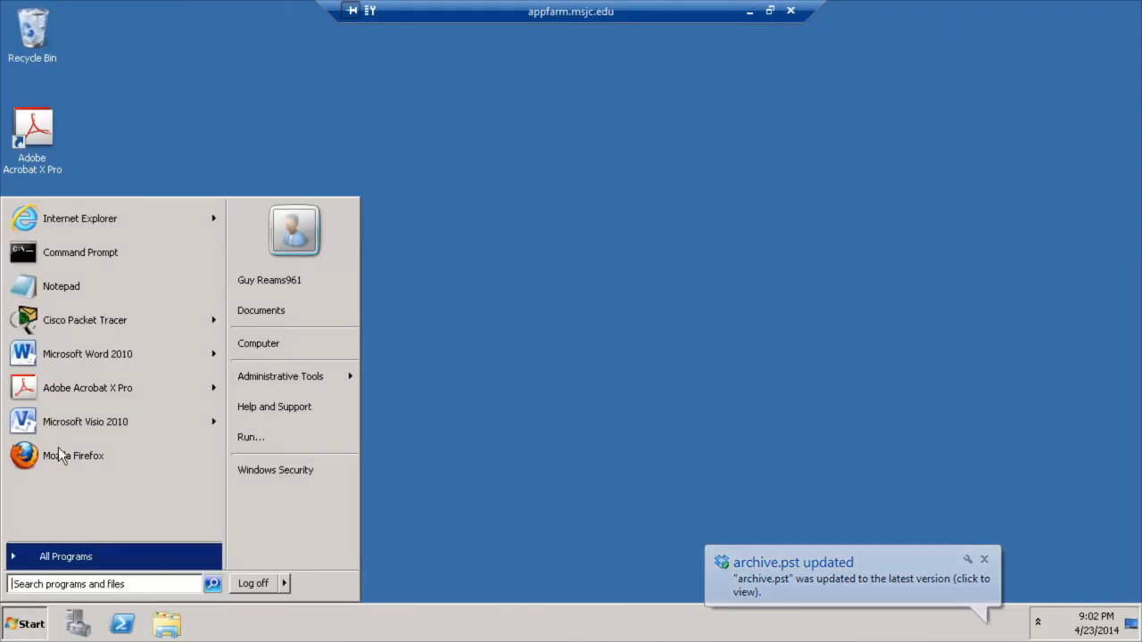
pyautogui.click(104, 218)
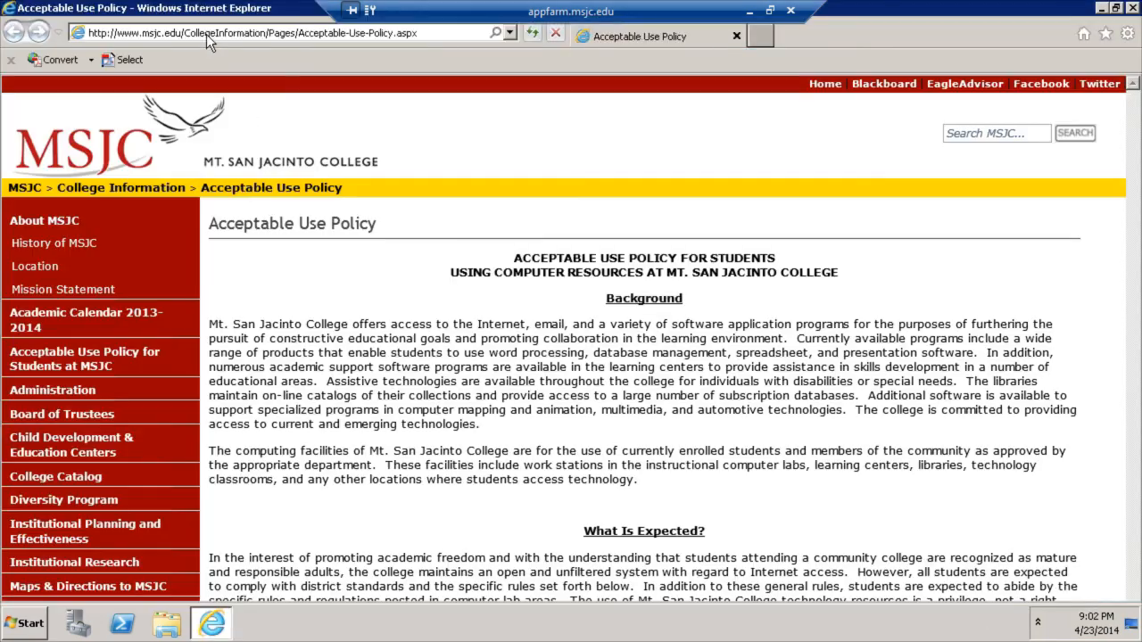
pyautogui.click(206, 34)
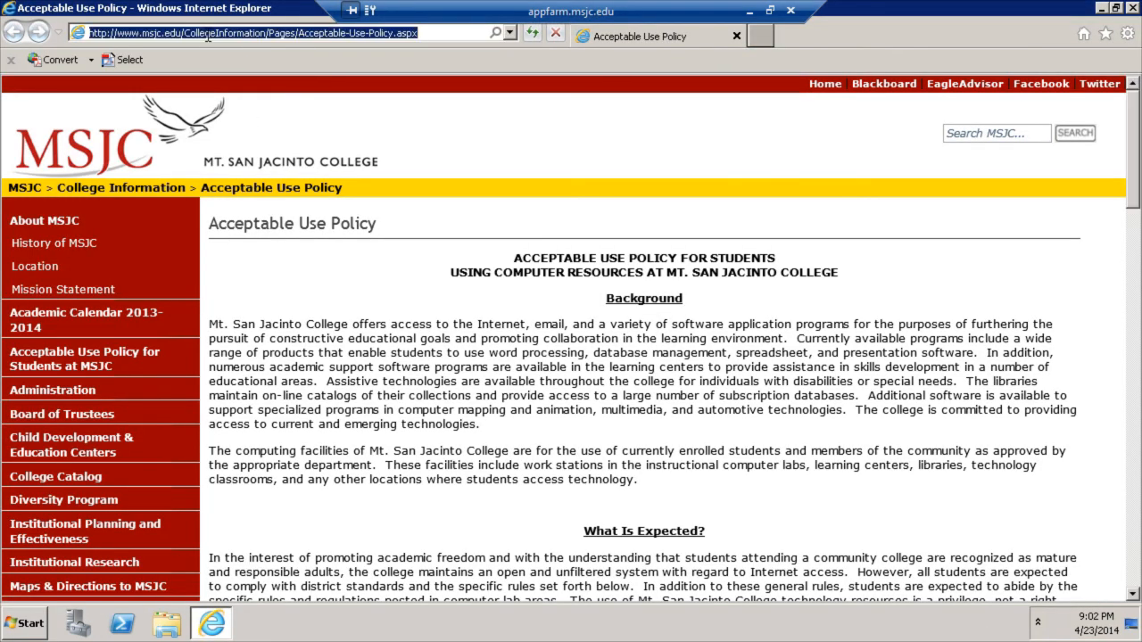
pyautogui.write('my.msjc.edu')
pyautogui.press('Return')
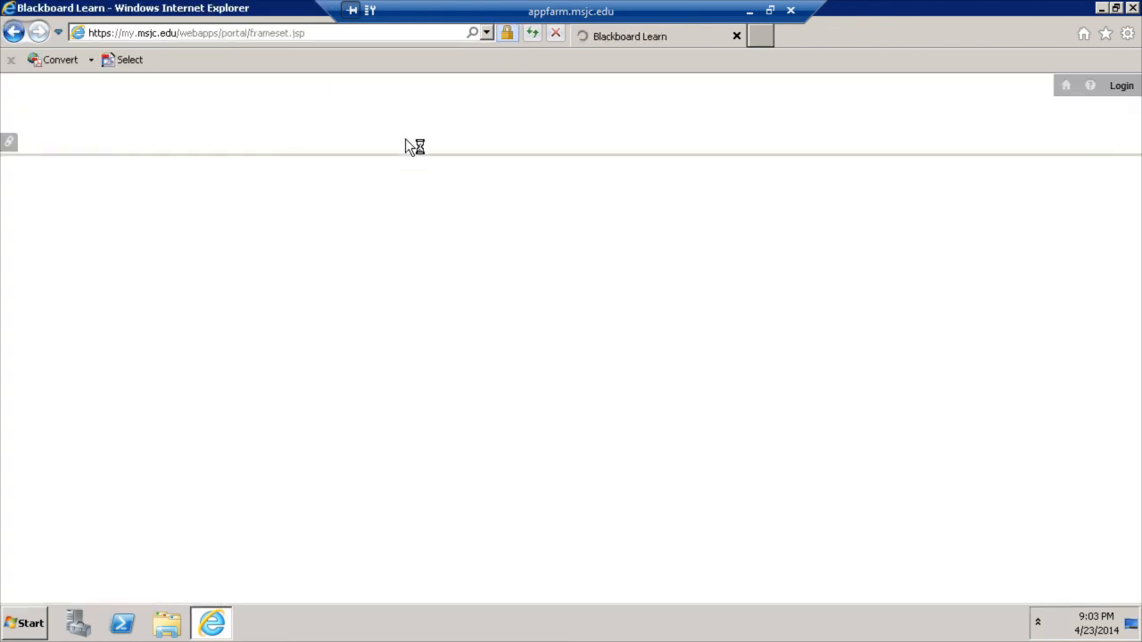
# - Sign in to the MSJC Blackboard Learn portal with the student username and password
pyautogui.write('greanis961')
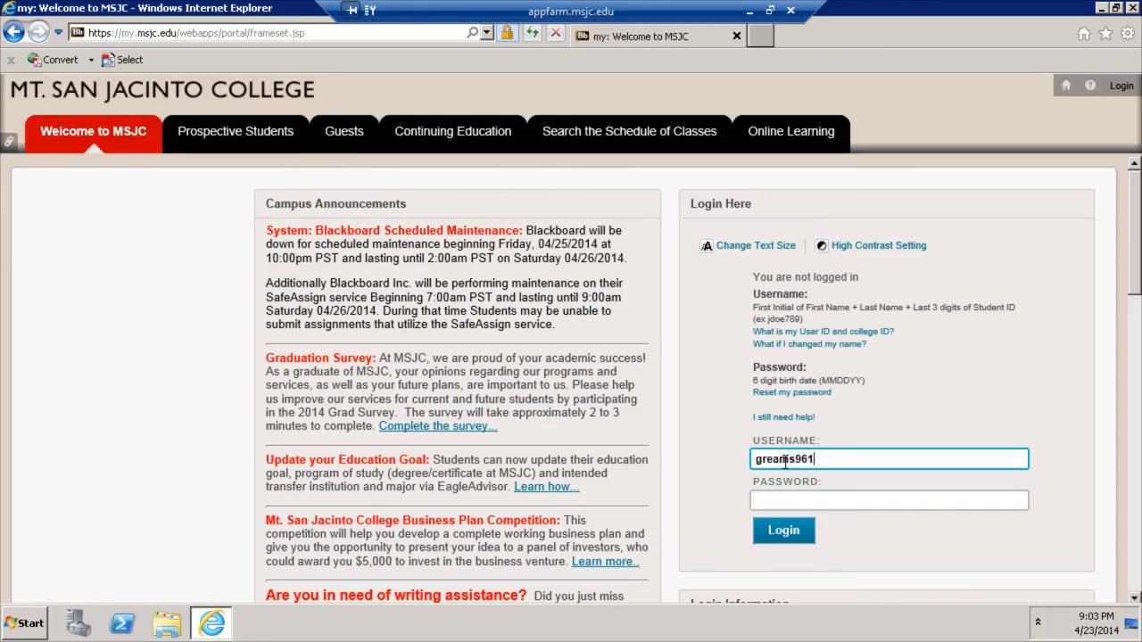
pyautogui.press('Tab')
pyautogui.write('*******')
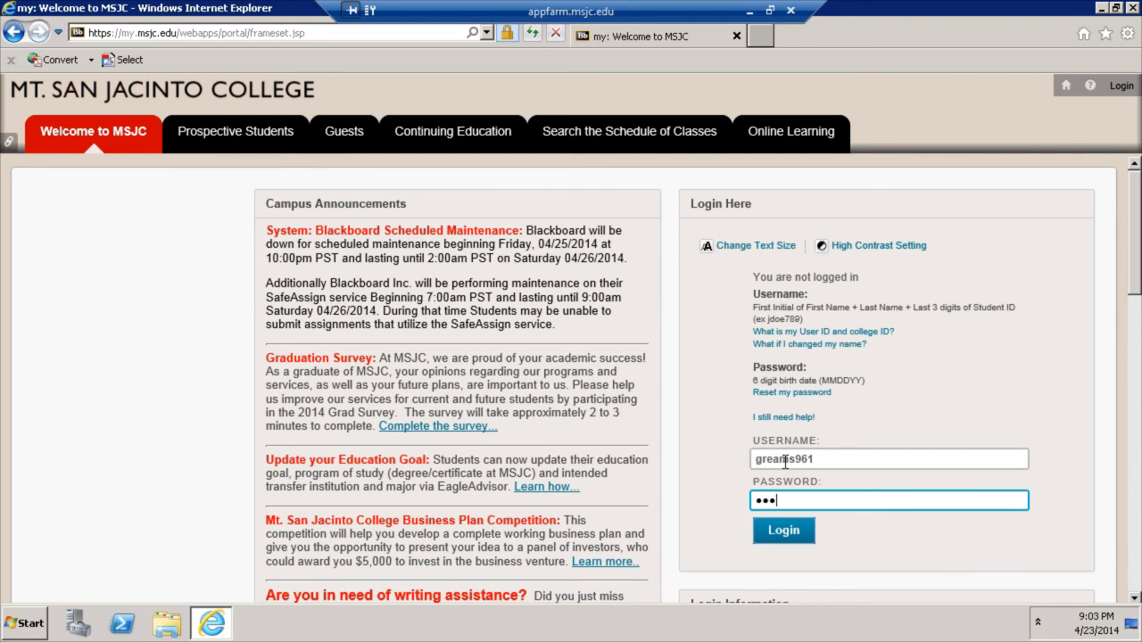
pyautogui.press('Return')
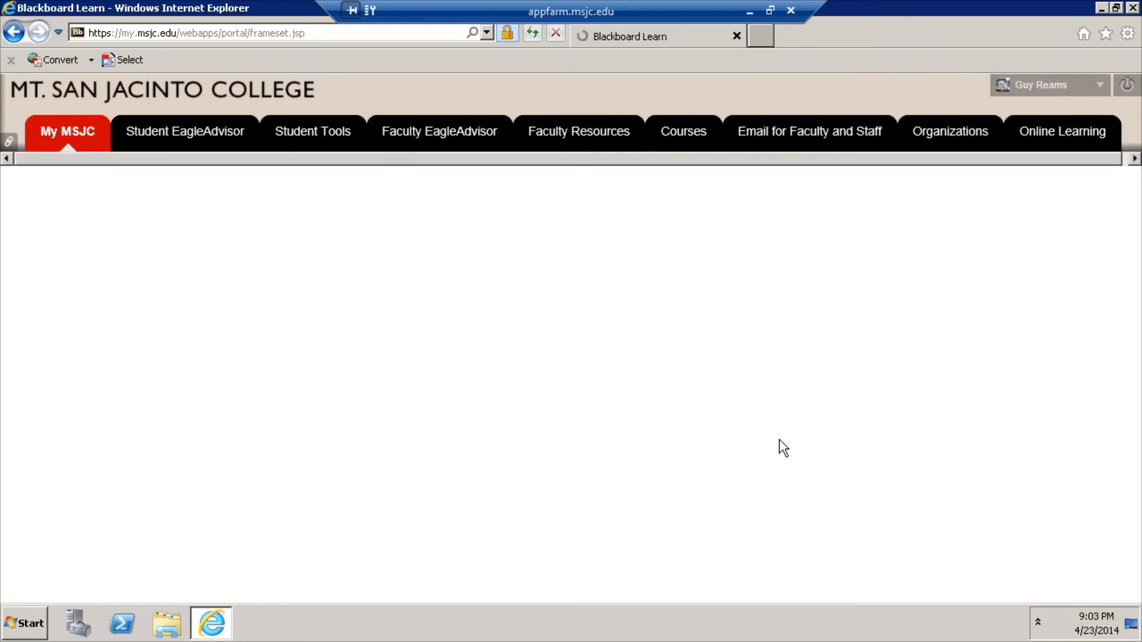
# - Review the My Courses list, then close Internet Explorer
pyautogui.scroll(-5, 773, 428)
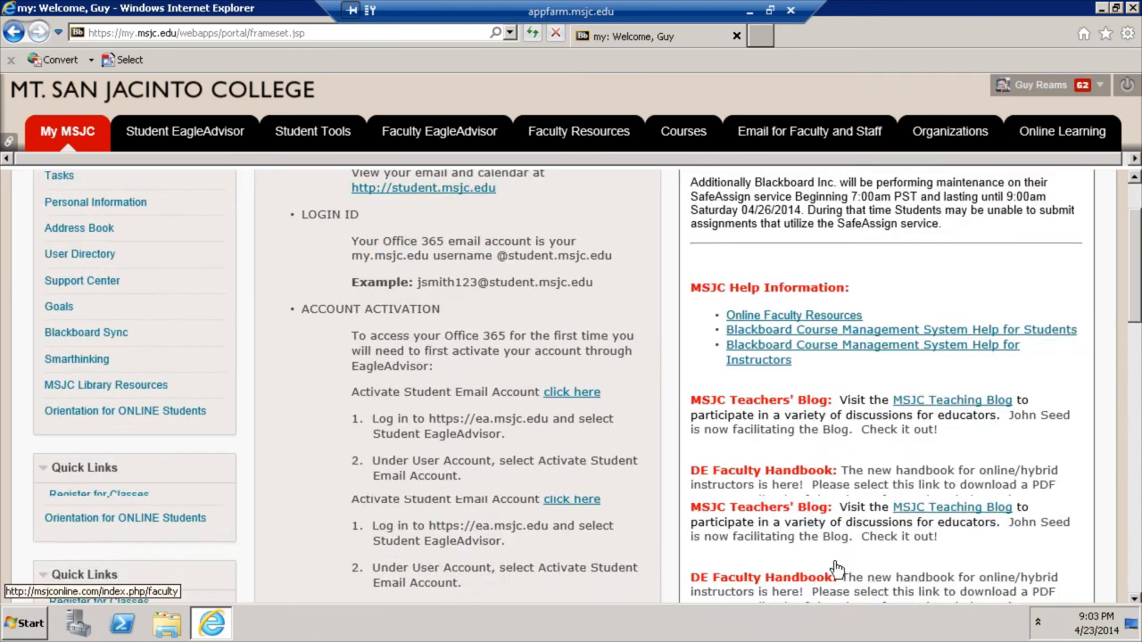
pyautogui.scroll(-5, 836, 569)
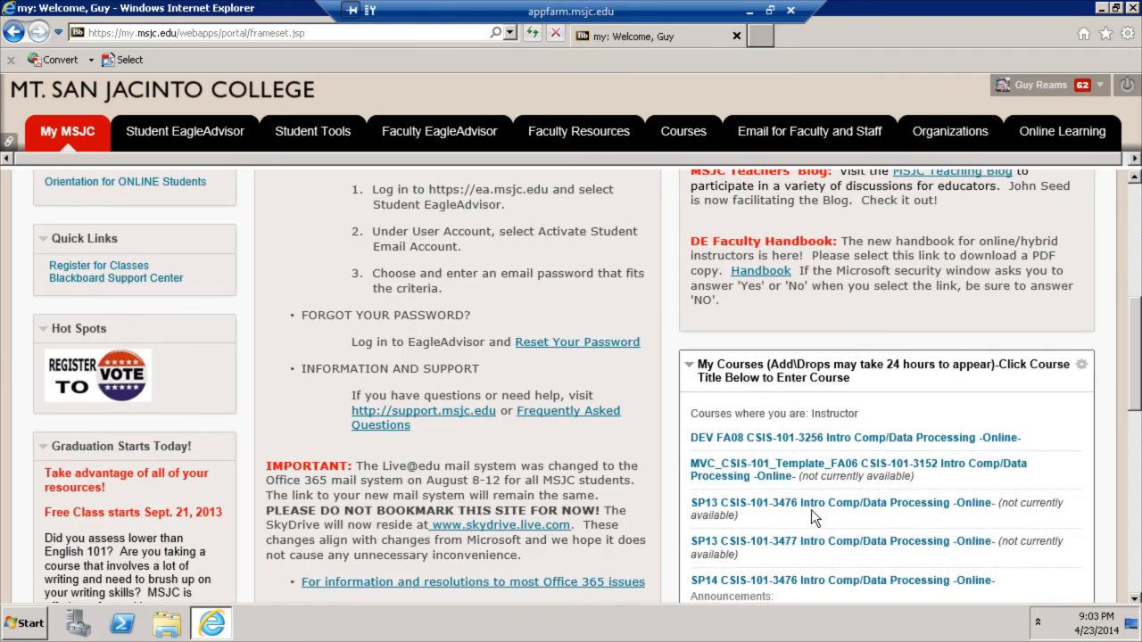
pyautogui.scroll(-2, 791, 489)
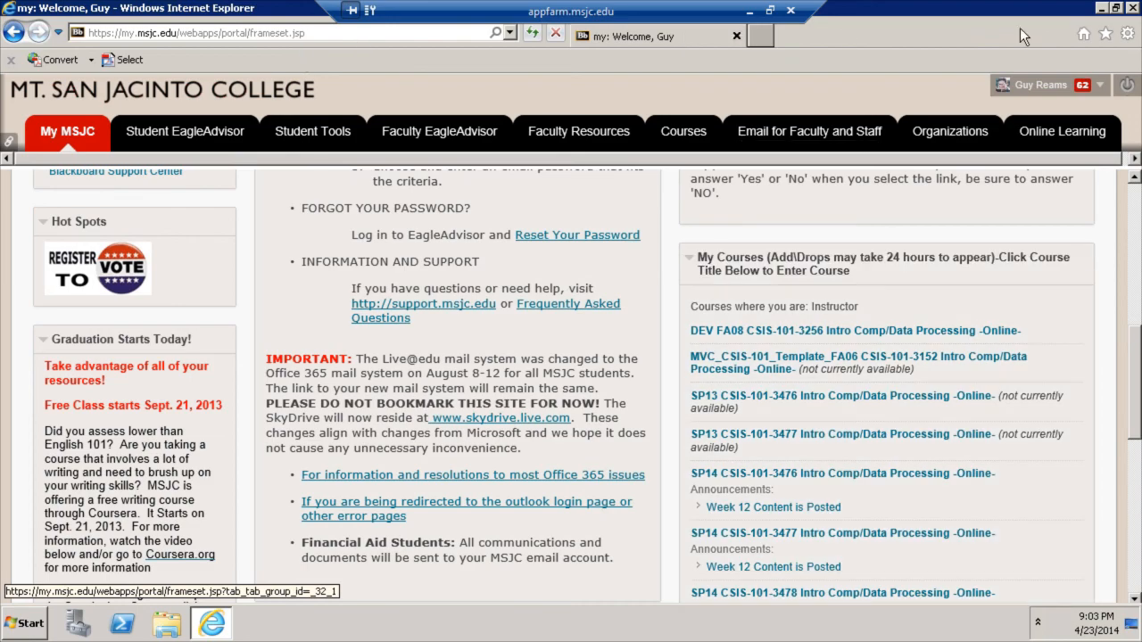
pyautogui.click(1135, 7)
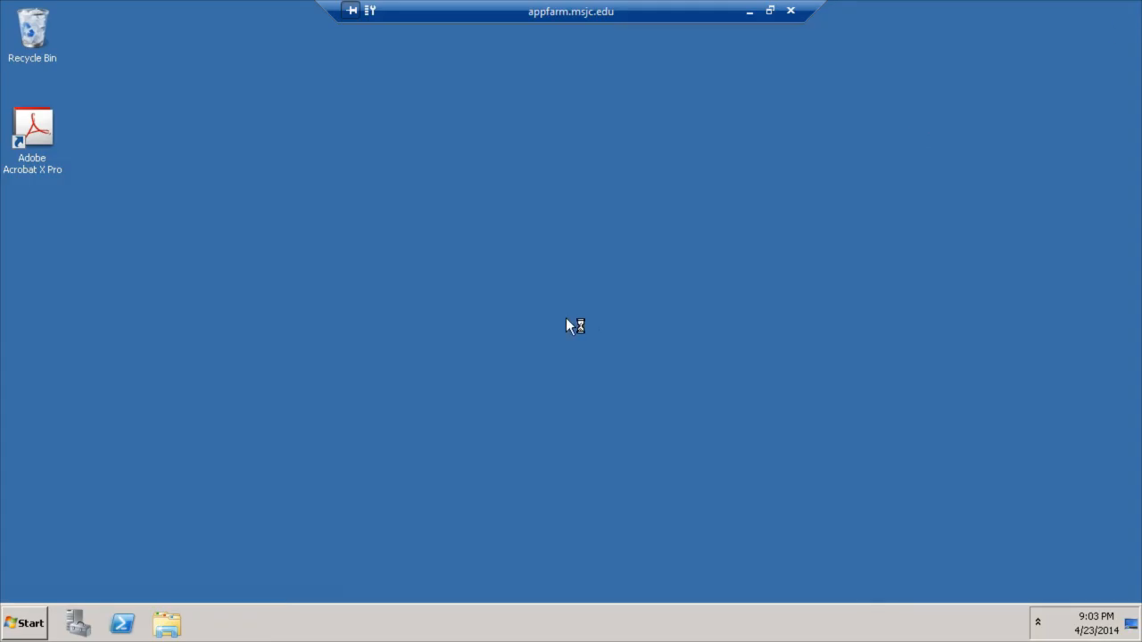